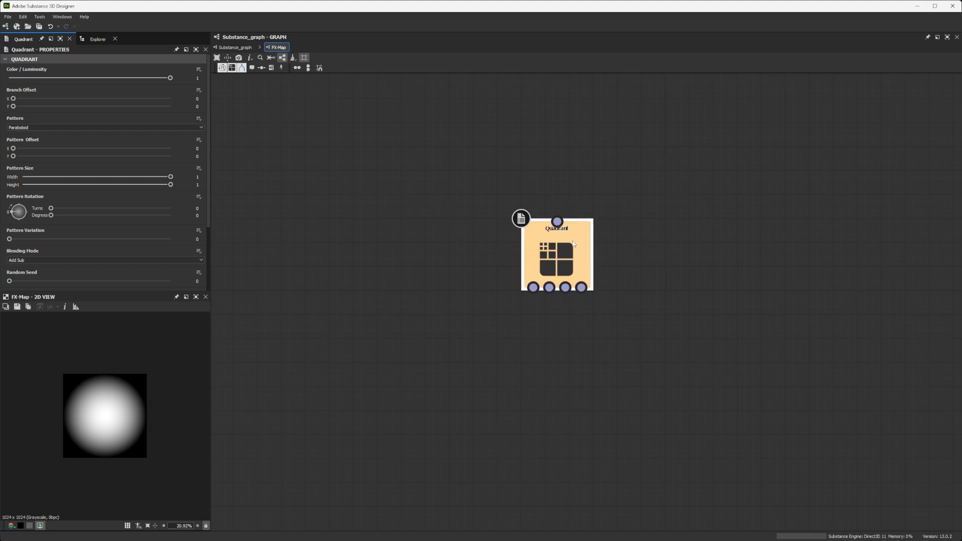
# Create an empty function for the Quadrant node's Pattern Offset parameter
pyautogui.scroll(3, 582, 241)
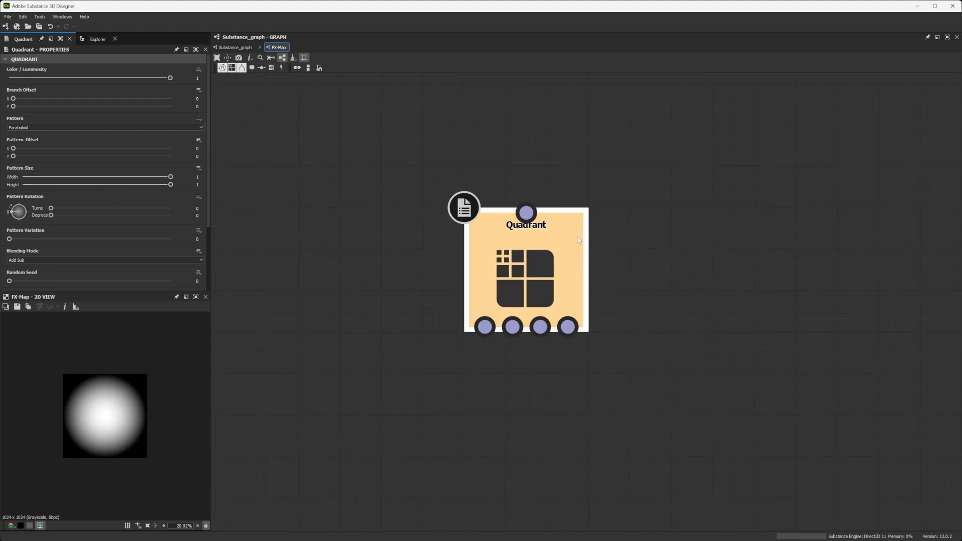
pyautogui.moveTo(585, 239); pyautogui.dragTo(616, 238)
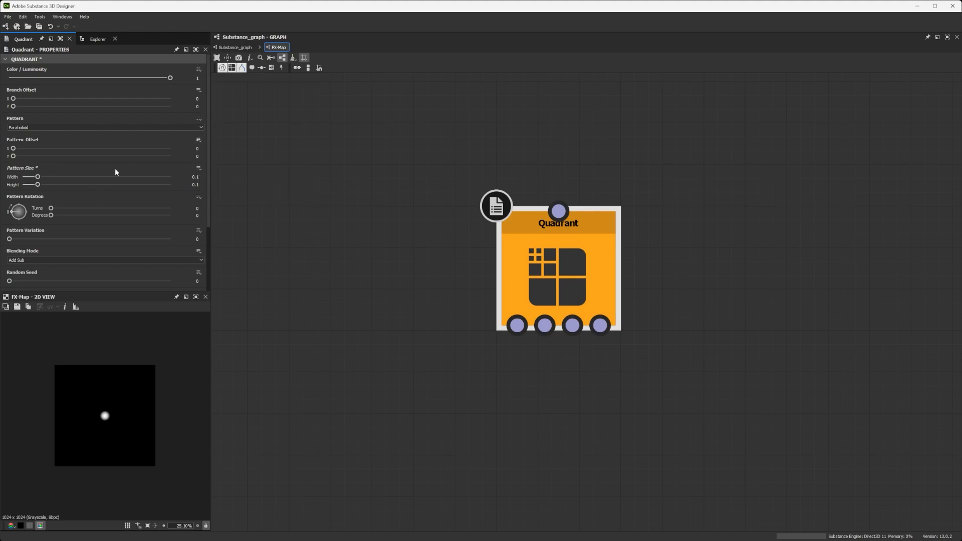
pyautogui.click(199, 140)
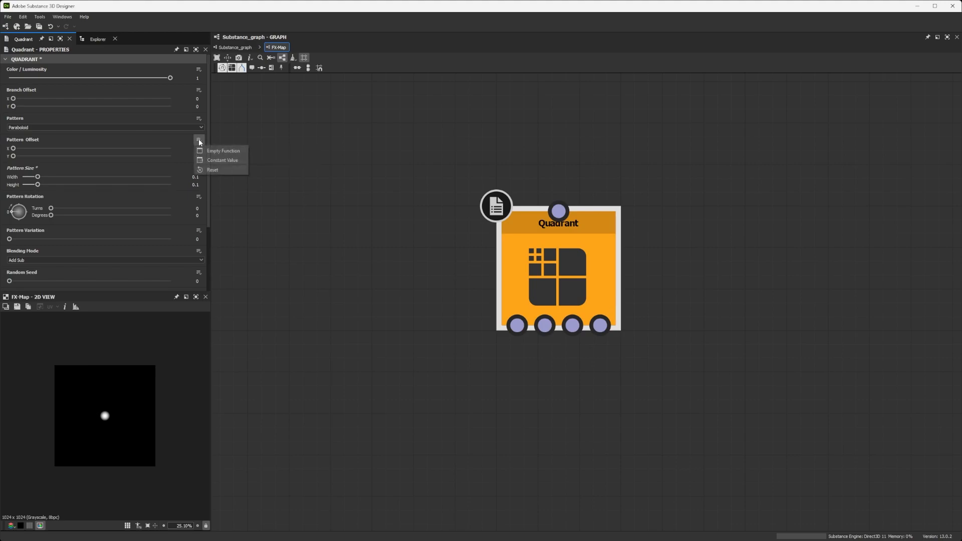
pyautogui.click(230, 152)
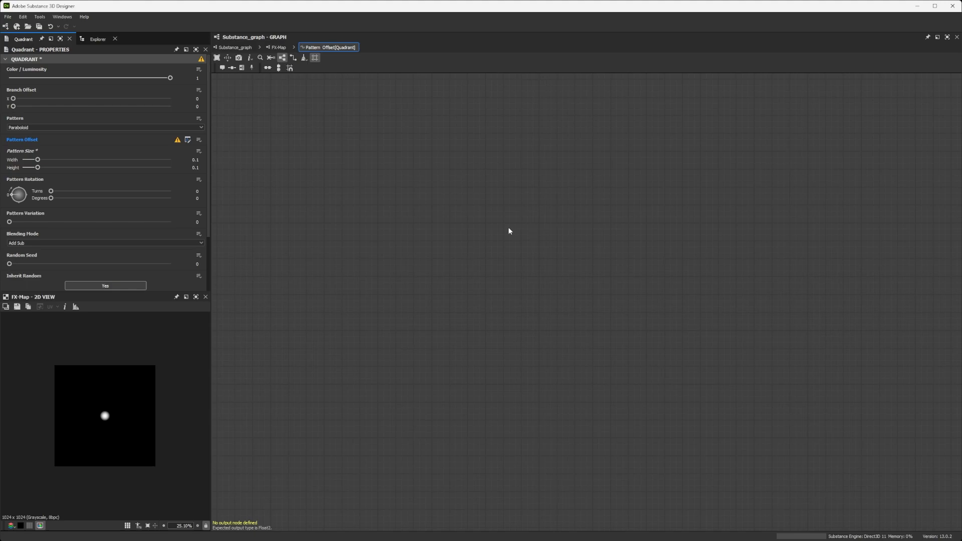
# Add a Float2 node to the Pattern Offset function and set it as the output node
pyautogui.press('space')
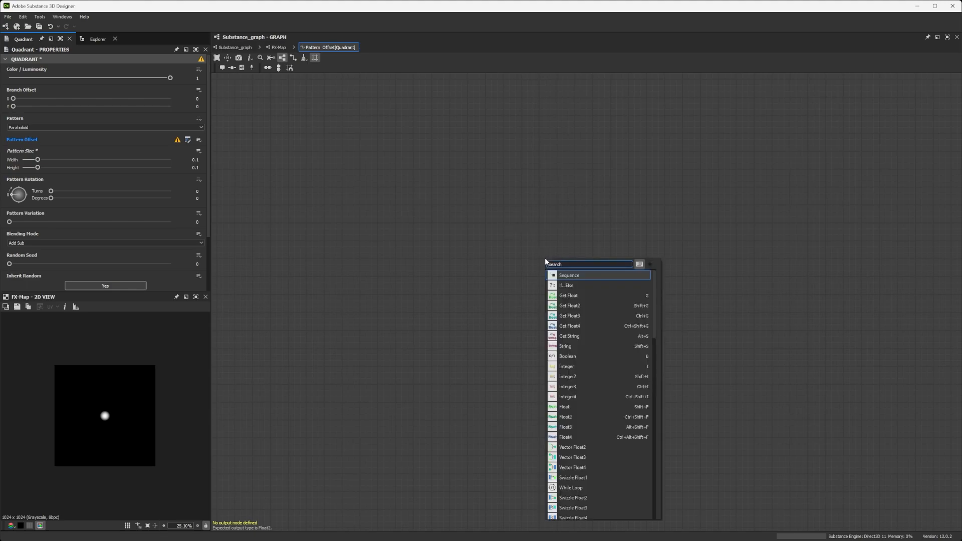
pyautogui.write('floa')
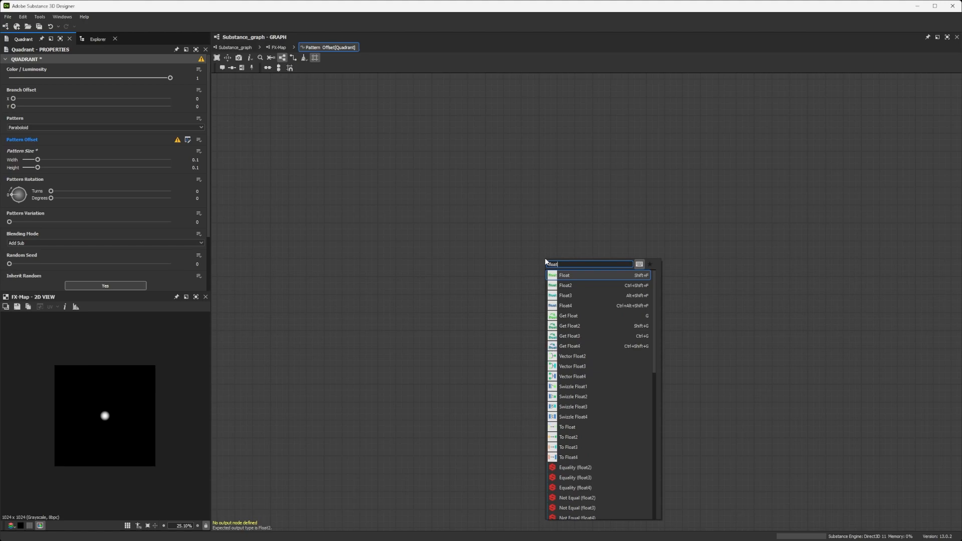
pyautogui.write('t')
pyautogui.click(577, 284)
pyautogui.rightClick(555, 266)
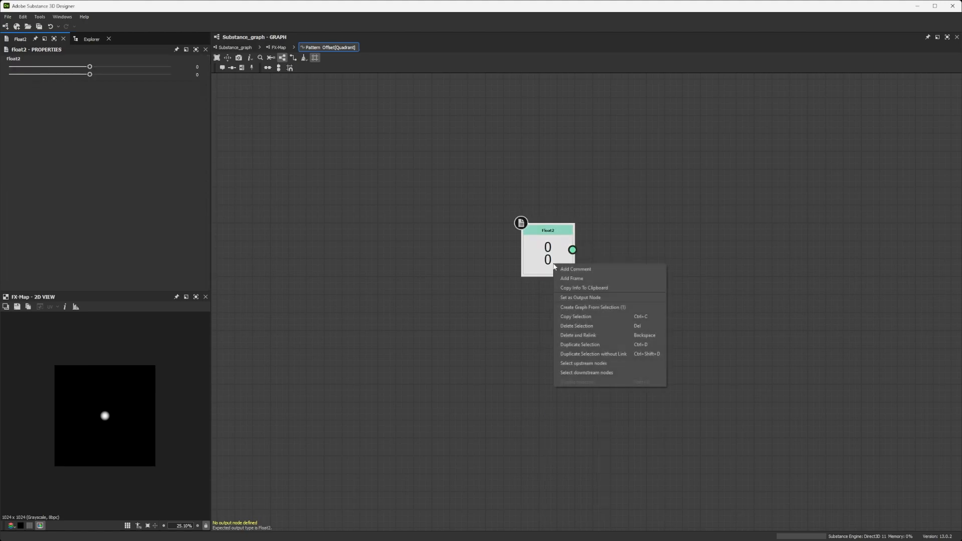
pyautogui.click(596, 298)
# Try the Float2 node's first value at 0.14 and reset it to 0
pyautogui.moveTo(89, 67)
pyautogui.mouseDown()
pyautogui.moveTo(129, 66)
pyautogui.moveTo(101, 69)
pyautogui.mouseUp()
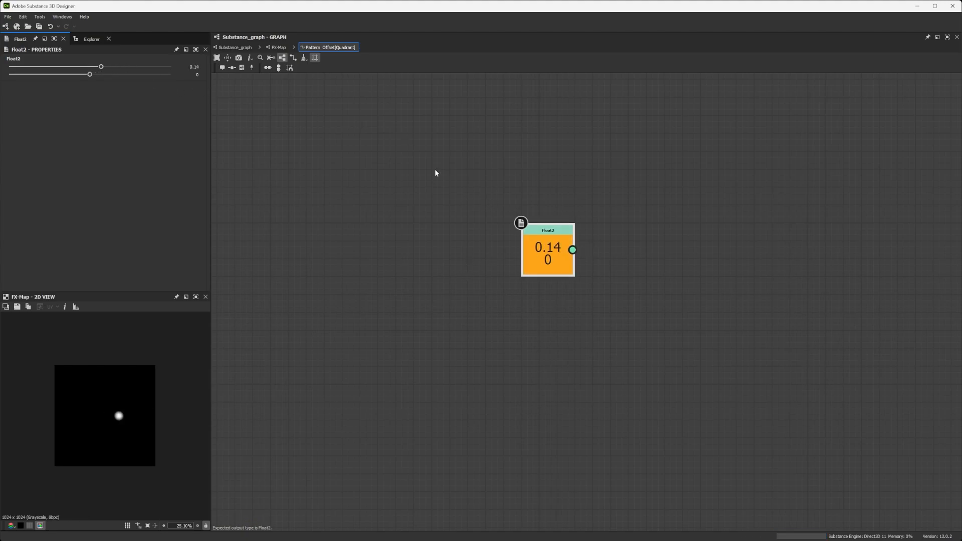
pyautogui.doubleClick(194, 67)
pyautogui.write('0')
pyautogui.press('Return')
# Return to the FX-Map graph and add an Iterate node linked to the Quadrant's top connector
pyautogui.click(277, 48)
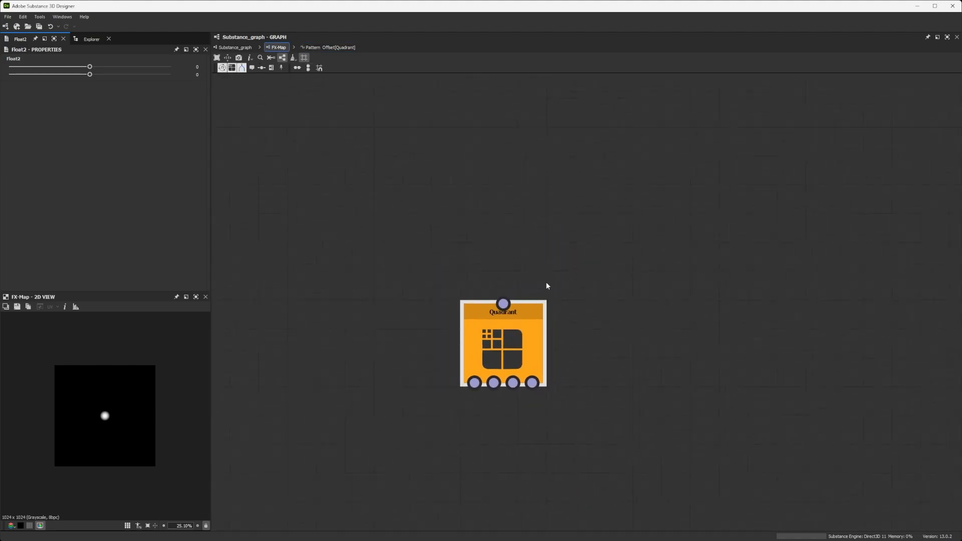
pyautogui.moveTo(504, 304); pyautogui.dragTo(574, 194)
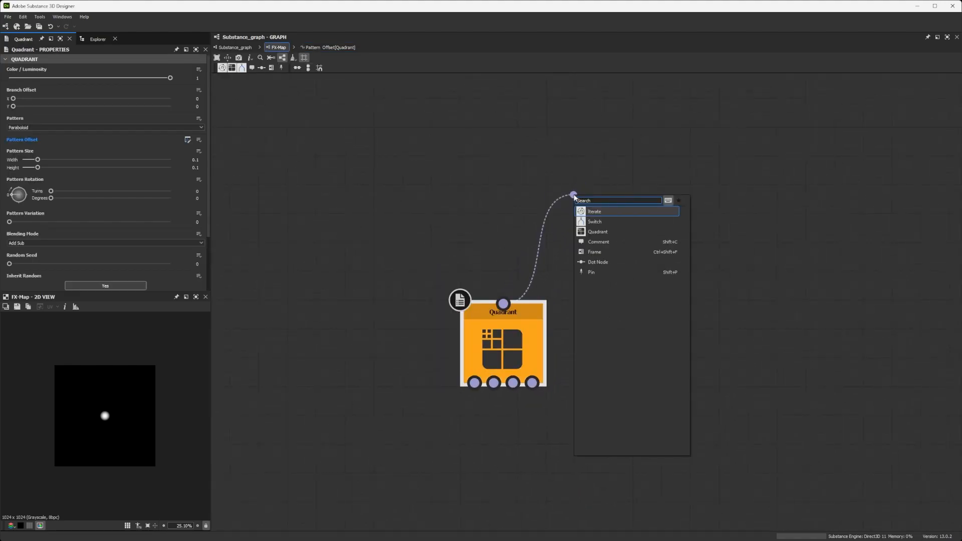
pyautogui.click(605, 212)
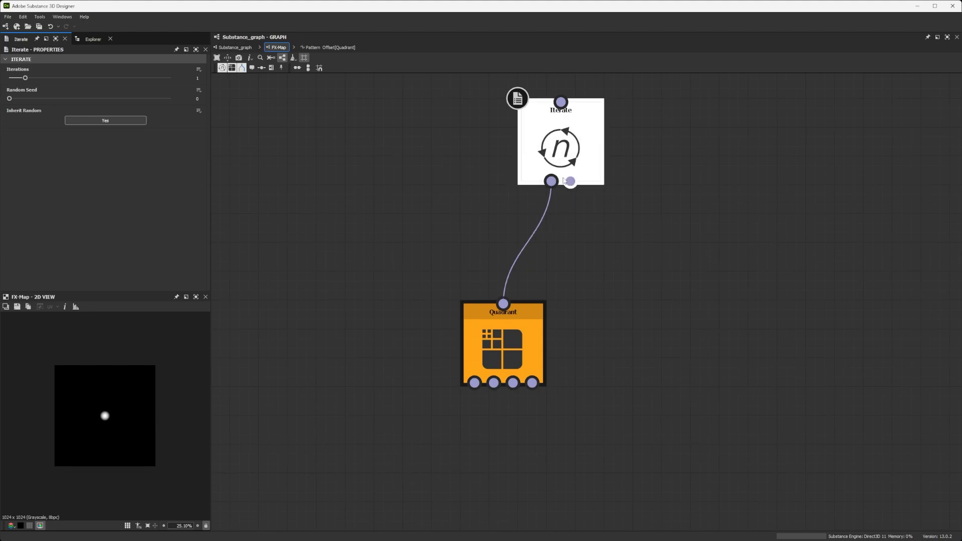
# Link the Iterate node's second output to the Quadrant, remove the first output's link, and place Iterate directly above the Quadrant
pyautogui.moveTo(570, 181); pyautogui.dragTo(504, 304)
pyautogui.moveTo(568, 145); pyautogui.dragTo(510, 175)
pyautogui.press('Delete')
pyautogui.rightClick(505, 175)
pyautogui.click(539, 219)
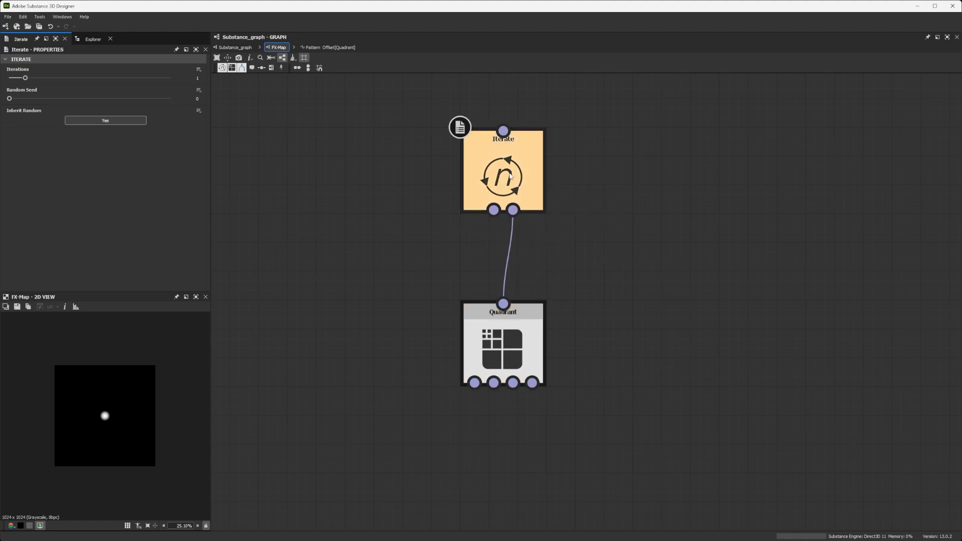
# Move the Iterate node closer to the Quadrant and set its iterations to 10
pyautogui.moveTo(511, 176); pyautogui.dragTo(511, 205)
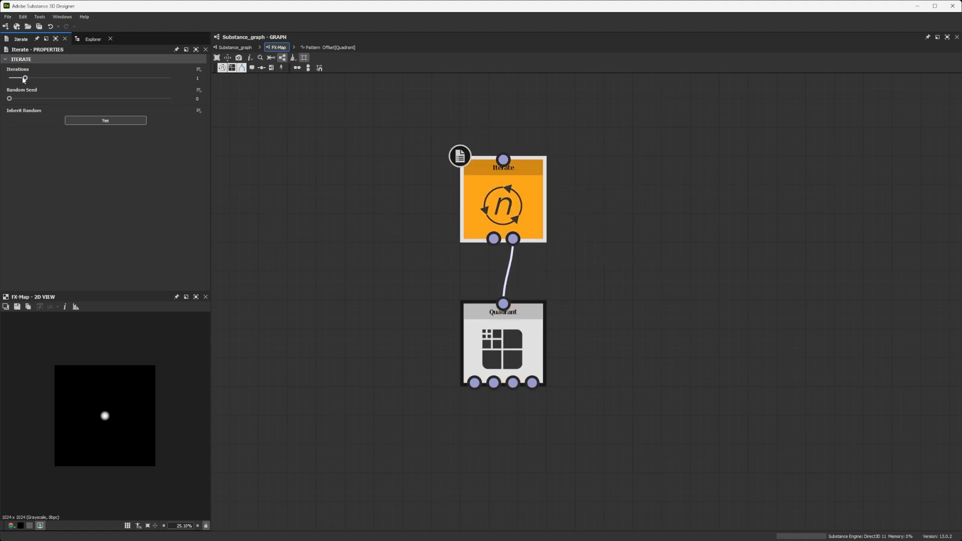
pyautogui.scroll(3, 106, 345)
pyautogui.moveTo(26, 78); pyautogui.dragTo(153, 99)
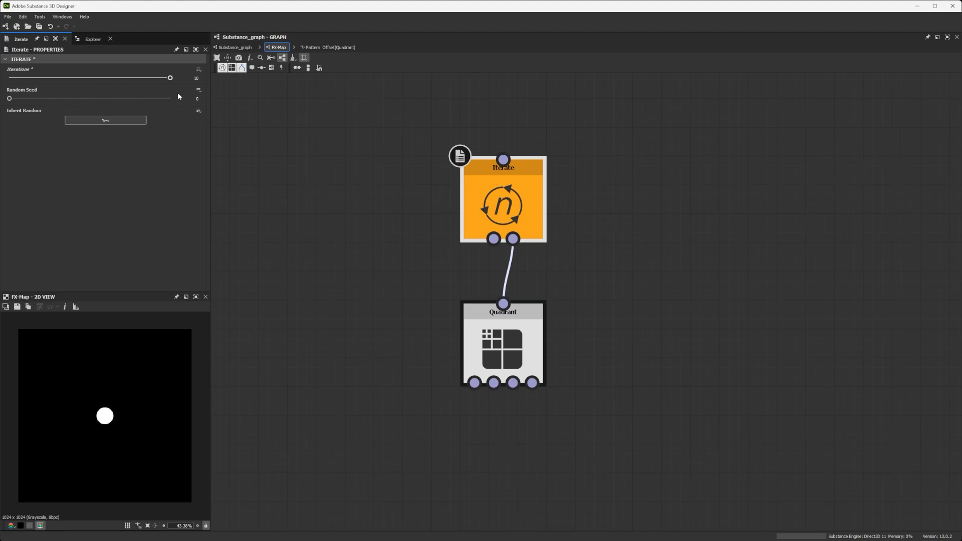
# Open the Quadrant's Pattern Offset function for editing and select its Float2 node
pyautogui.click(527, 339)
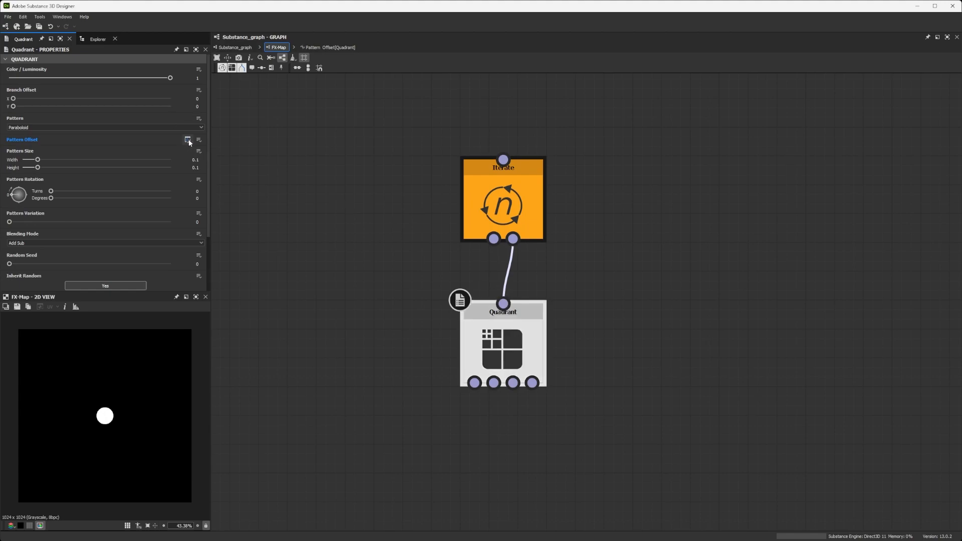
pyautogui.click(188, 139)
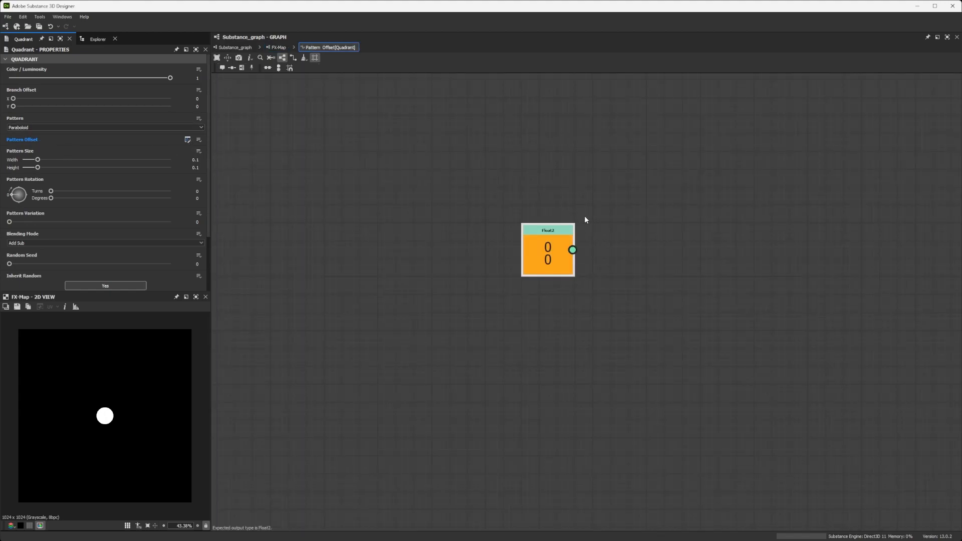
pyautogui.click(549, 251)
# Test the iterated pattern with the Float2 node's first value at 0.16 and set it back to 0
pyautogui.moveTo(89, 69)
pyautogui.mouseDown()
pyautogui.moveTo(112, 67)
pyautogui.moveTo(103, 67)
pyautogui.mouseUp()
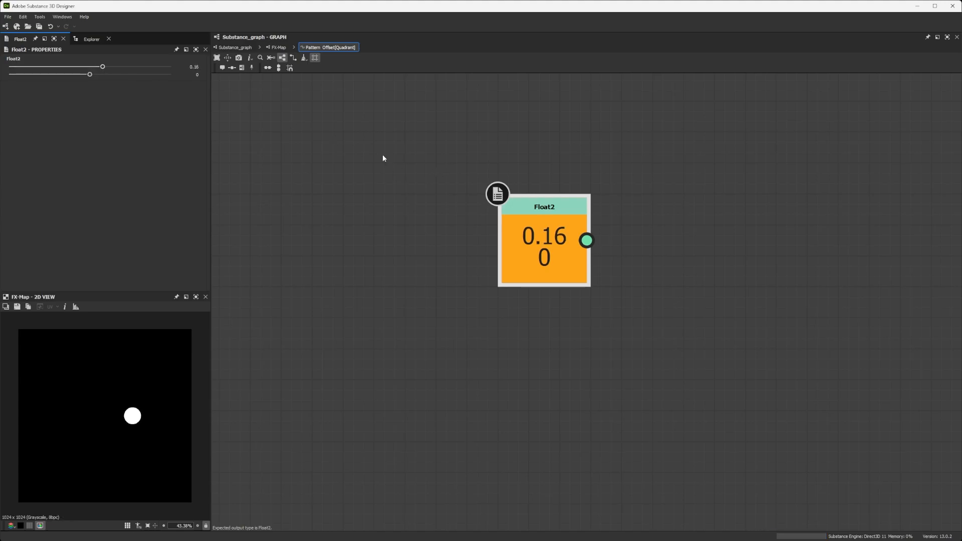
pyautogui.doubleClick(194, 67)
pyautogui.write('0')
pyautogui.press('Return')
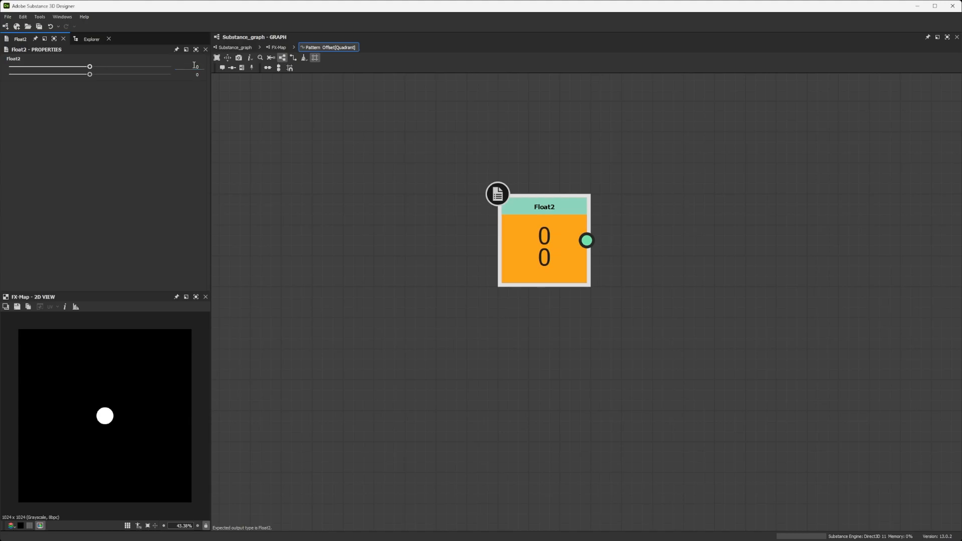
# Add a Get Float node to the function and place it above and to the left of the Float2 node
pyautogui.scroll(-2, 548, 238)
pyautogui.moveTo(548, 238); pyautogui.dragTo(545, 308, button='middle')
pyautogui.click(496, 230)
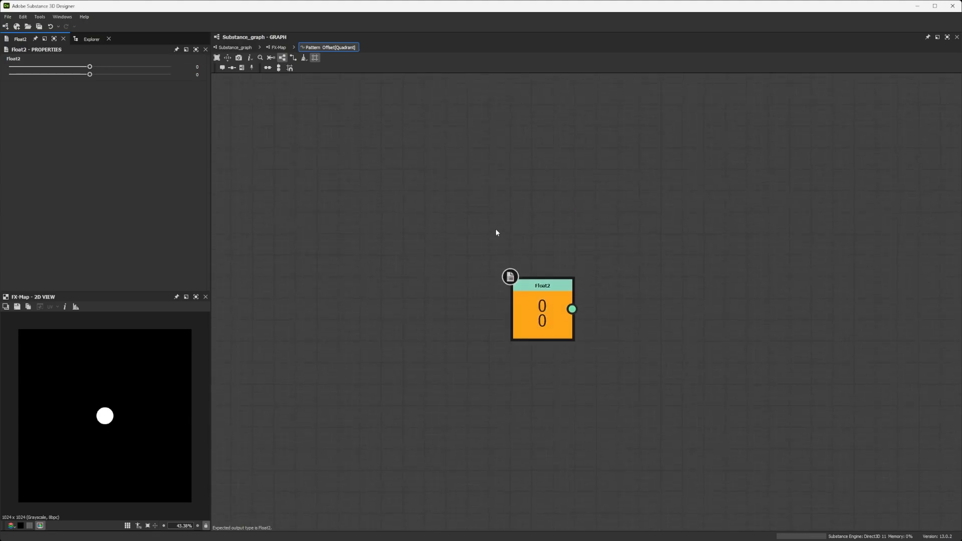
pyautogui.press('space')
pyautogui.write('get')
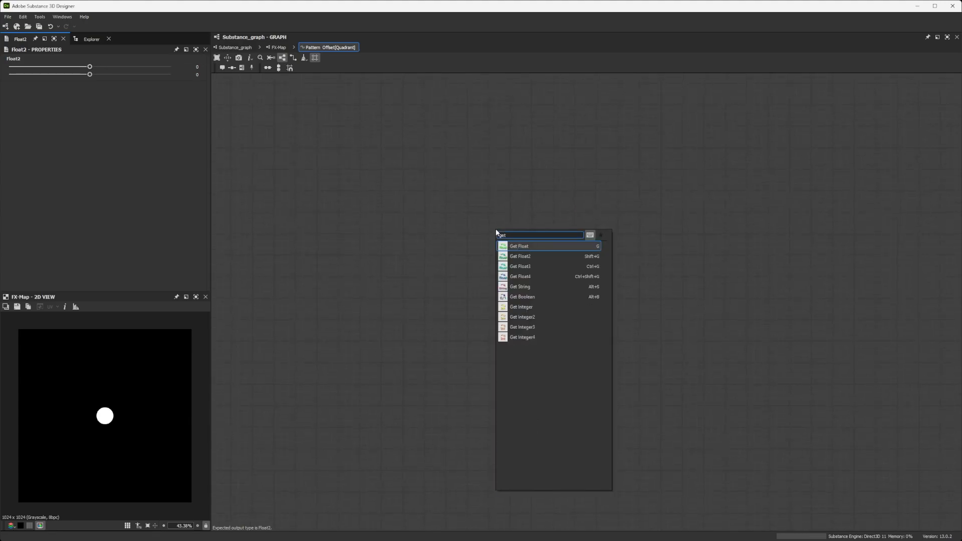
pyautogui.click(521, 246)
pyautogui.moveTo(497, 210); pyautogui.dragTo(368, 212)
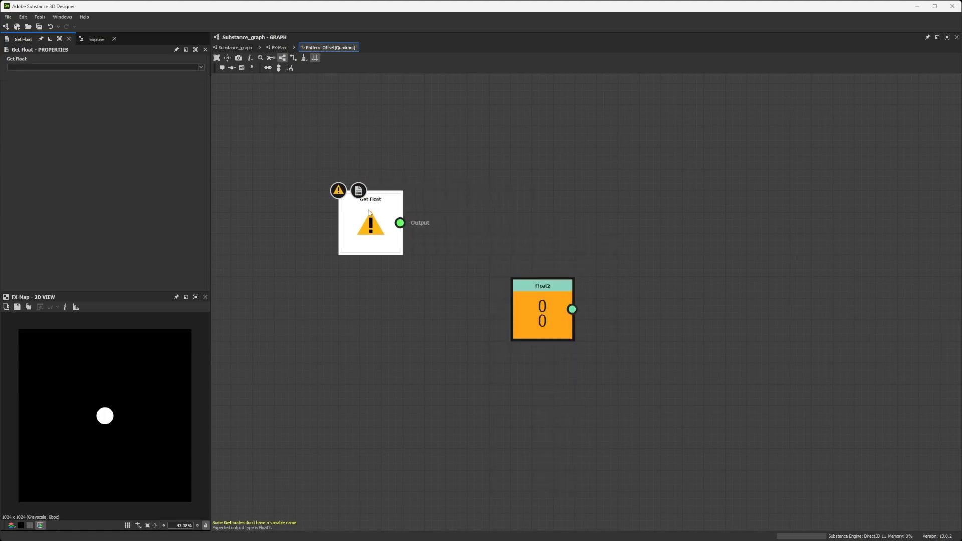
# Set the Get Float node's variable to $number
pyautogui.moveTo(301, 133); pyautogui.dragTo(447, 294)
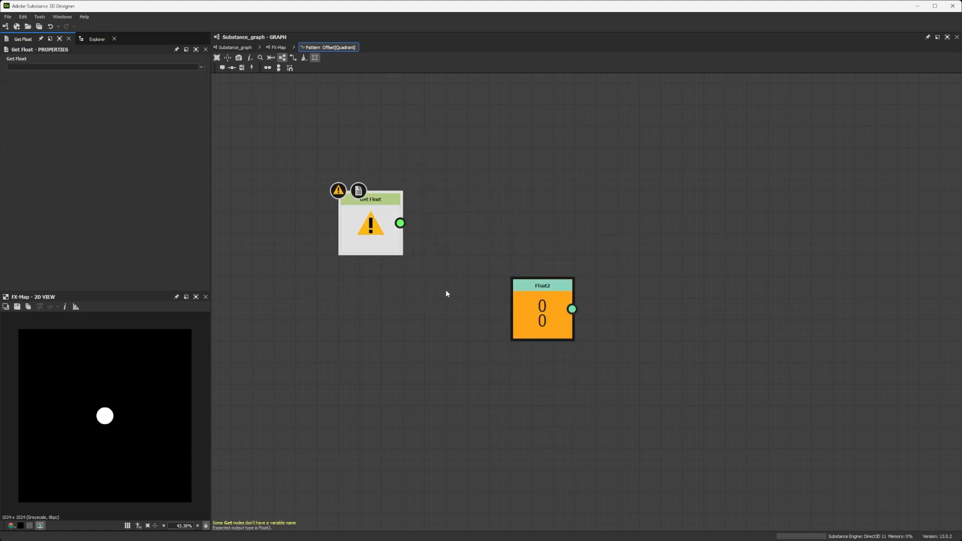
pyautogui.click(201, 66)
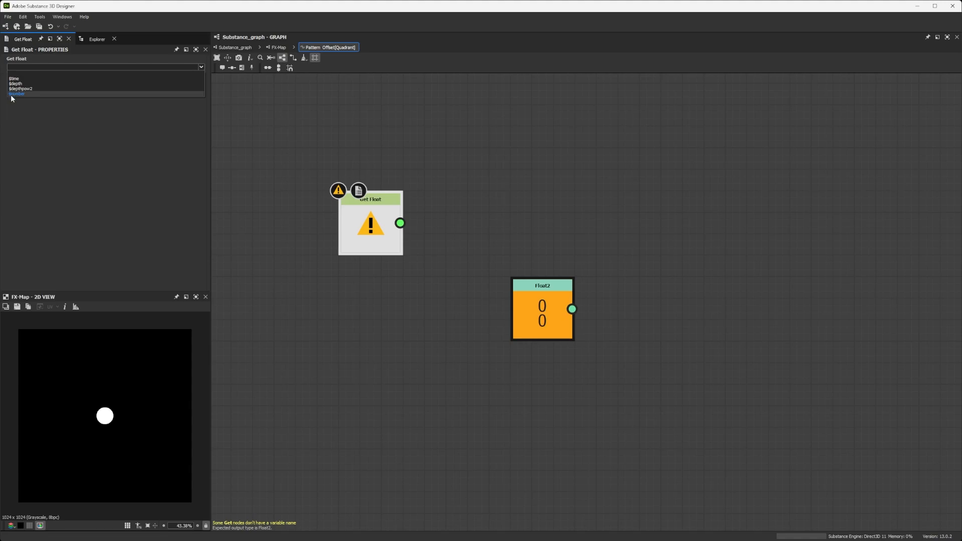
pyautogui.click(15, 94)
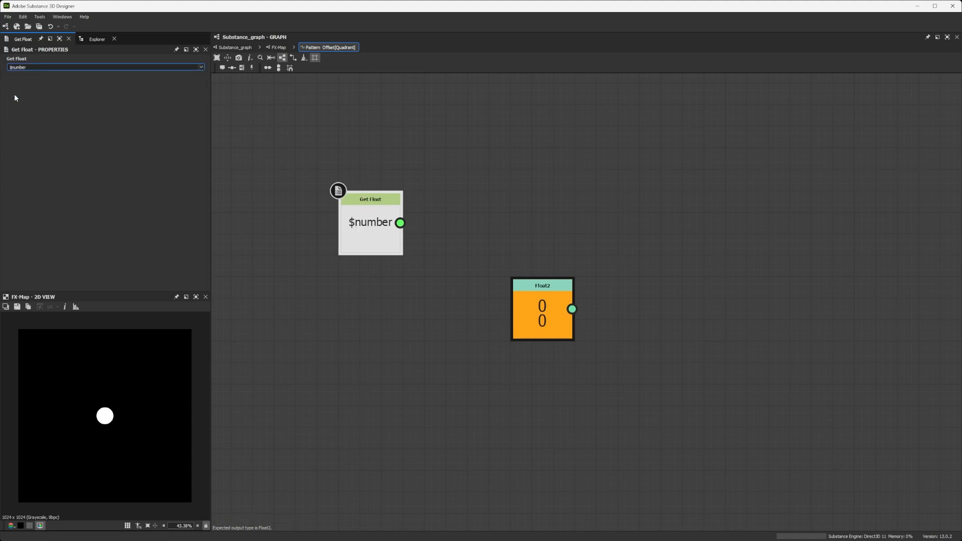
# Rearrange the function graph so the Float2 node sits directly below the $number Get Float node
pyautogui.moveTo(543, 294); pyautogui.dragTo(543, 338)
pyautogui.moveTo(323, 142); pyautogui.dragTo(437, 275)
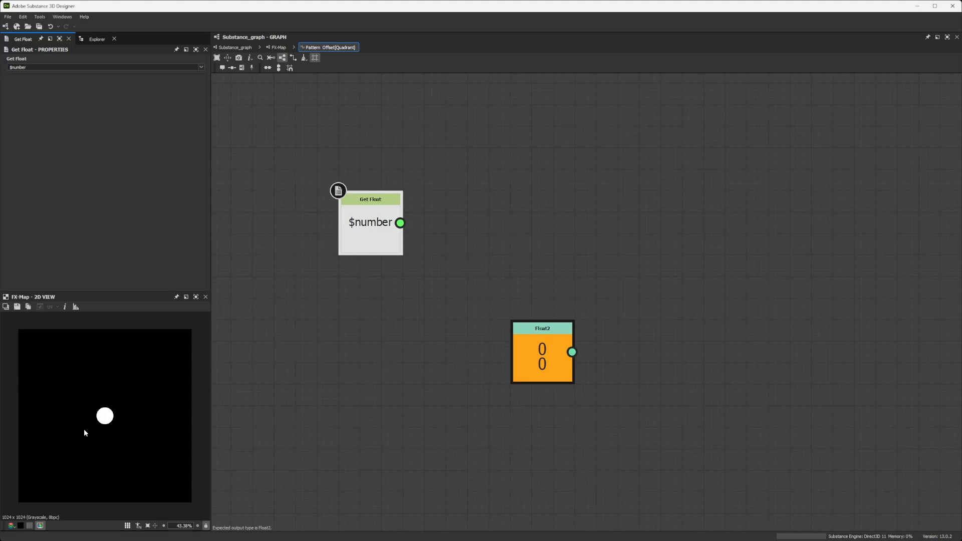
pyautogui.scroll(-1, 80, 432)
pyautogui.moveTo(542, 357); pyautogui.dragTo(564, 357)
pyautogui.moveTo(306, 167); pyautogui.dragTo(452, 286)
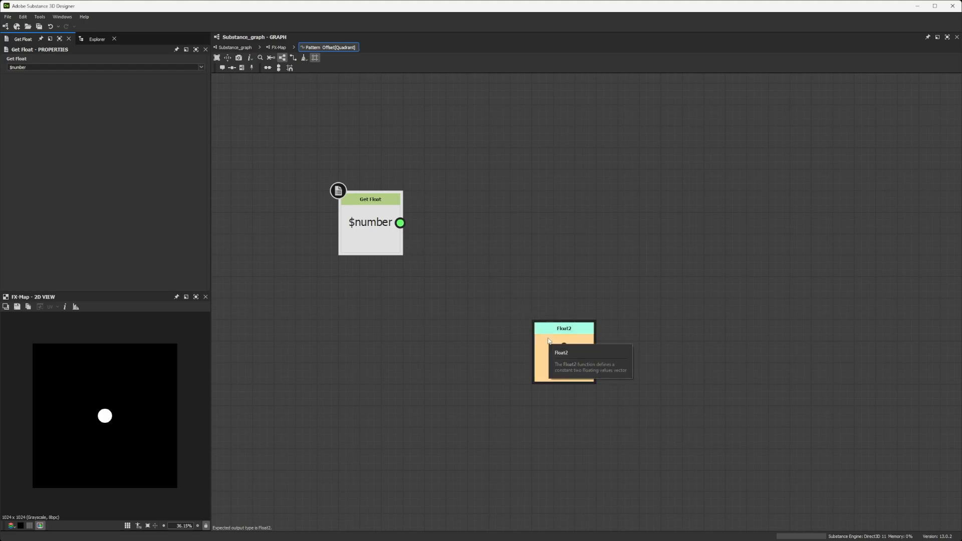
pyautogui.moveTo(548, 341); pyautogui.dragTo(355, 332)
pyautogui.moveTo(300, 146); pyautogui.dragTo(448, 272)
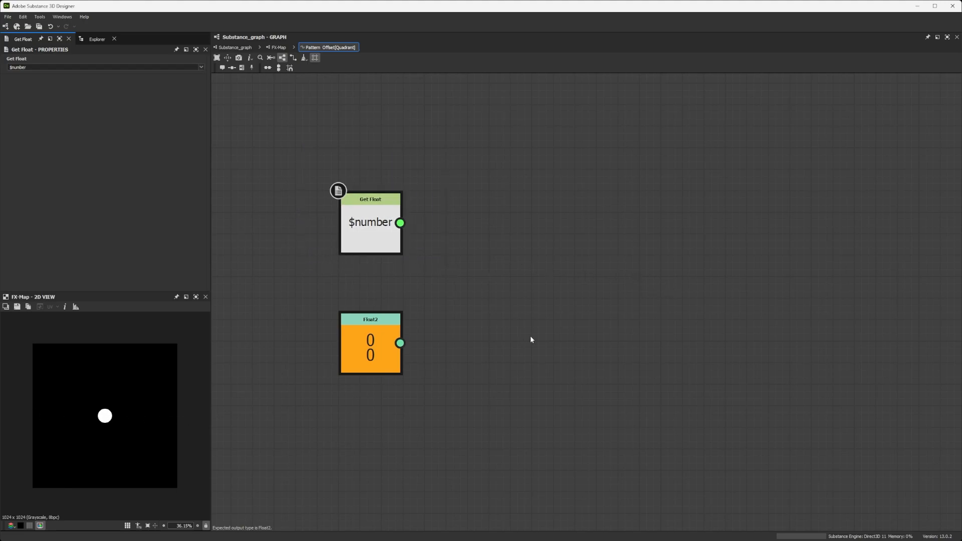
# Add a Vector Float2 node to the right of the Get Float and Float2 nodes
pyautogui.press('space')
pyautogui.write('vector')
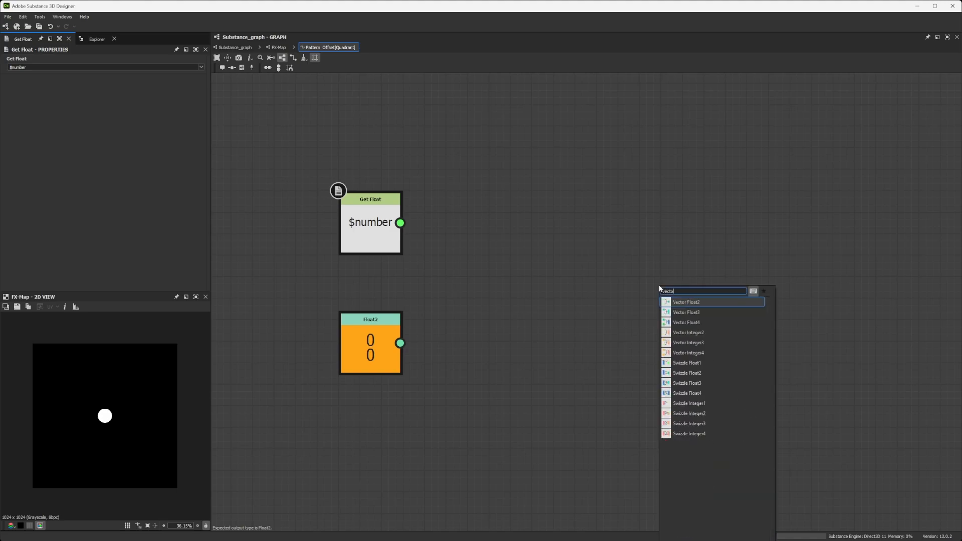
pyautogui.click(673, 302)
pyautogui.moveTo(672, 300); pyautogui.dragTo(693, 313)
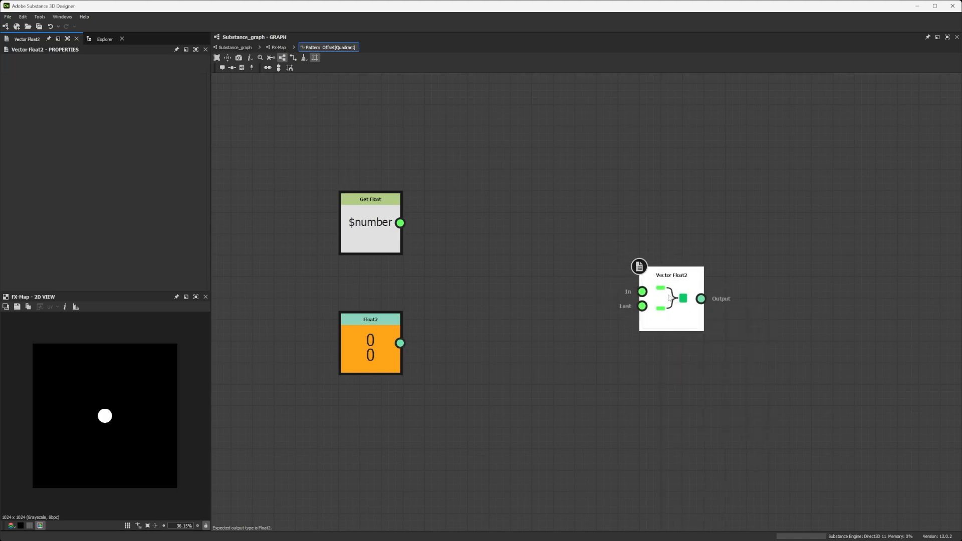
pyautogui.moveTo(642, 291); pyautogui.dragTo(541, 222)
pyautogui.click(538, 221)
pyautogui.moveTo(642, 306); pyautogui.dragTo(551, 387)
pyautogui.click(501, 260)
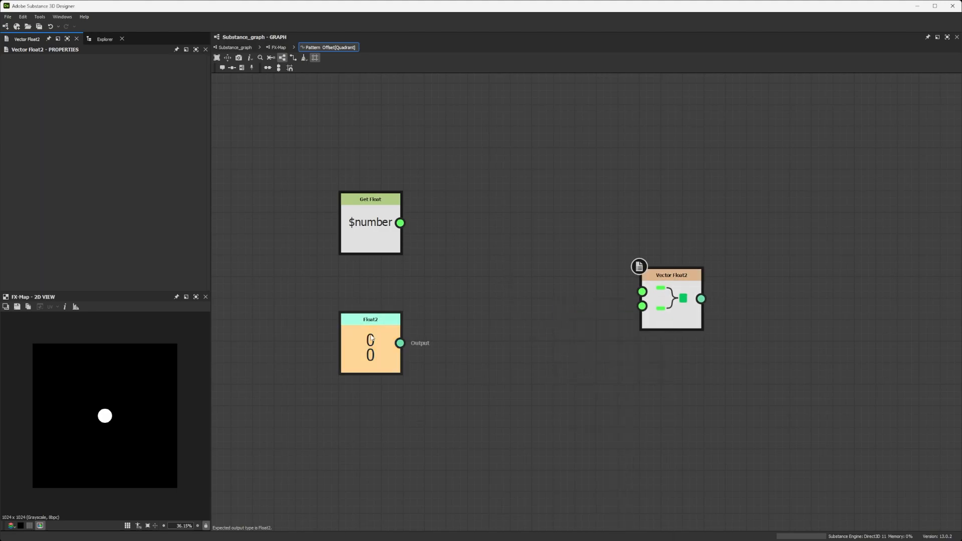
pyautogui.moveTo(395, 339); pyautogui.dragTo(374, 349)
# Add a Float node below and left of the Vector Float2 node and connect it to the Last input
pyautogui.click(572, 362)
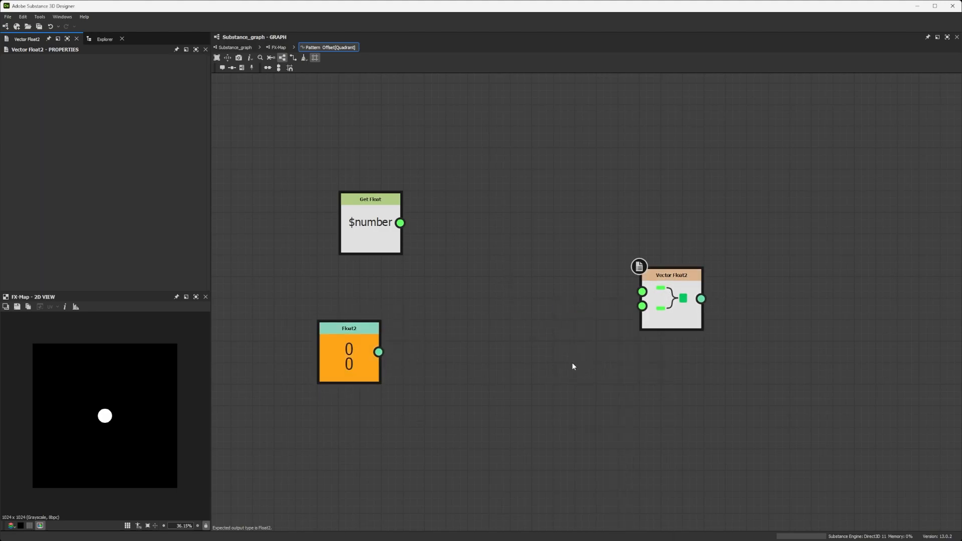
pyautogui.press('space')
pyautogui.write('flo')
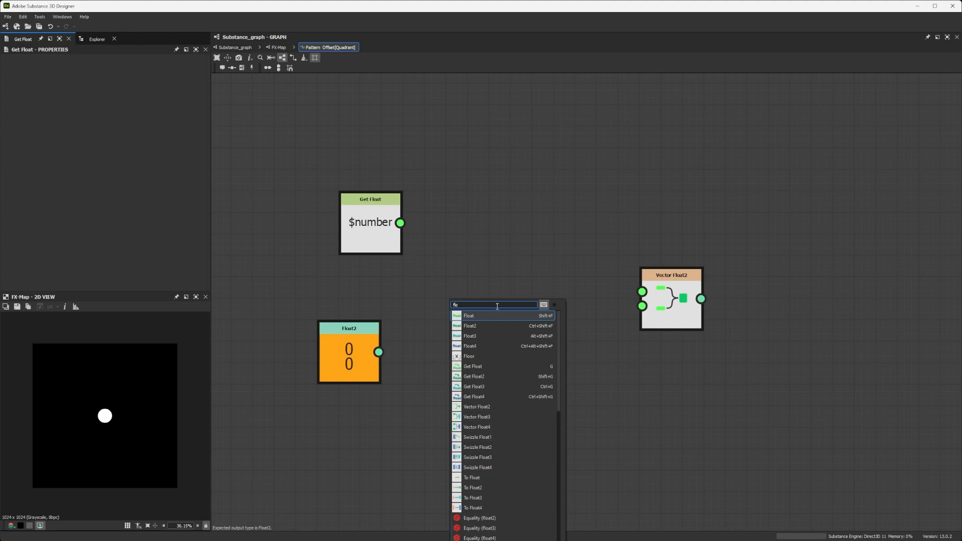
pyautogui.click(501, 316)
pyautogui.moveTo(486, 438); pyautogui.dragTo(642, 306)
pyautogui.moveTo(436, 441); pyautogui.dragTo(468, 419)
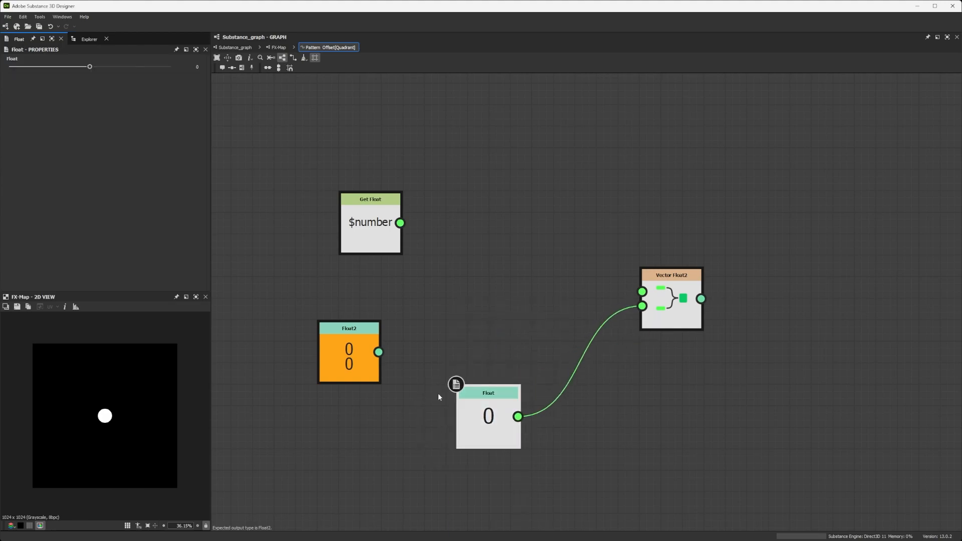
# Delete the Float2 node and shift the Vector Float2 node slightly down and to the right
pyautogui.click(326, 371)
pyautogui.press('Delete')
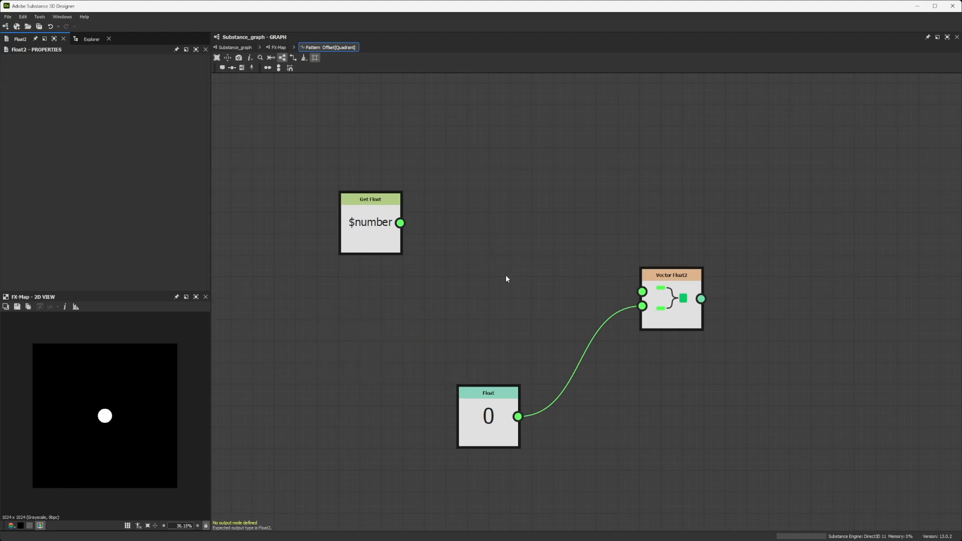
pyautogui.moveTo(667, 306); pyautogui.dragTo(688, 316)
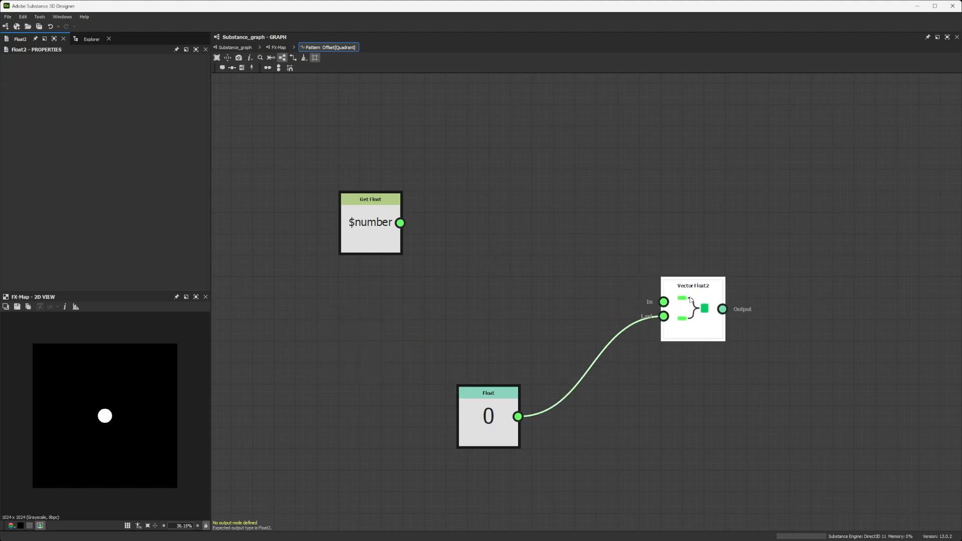
# Set the Vector Float2 node as the function's output and shift the $number Get Float node slightly up
pyautogui.rightClick(691, 298)
pyautogui.click(371, 231)
pyautogui.moveTo(371, 231); pyautogui.dragTo(383, 209)
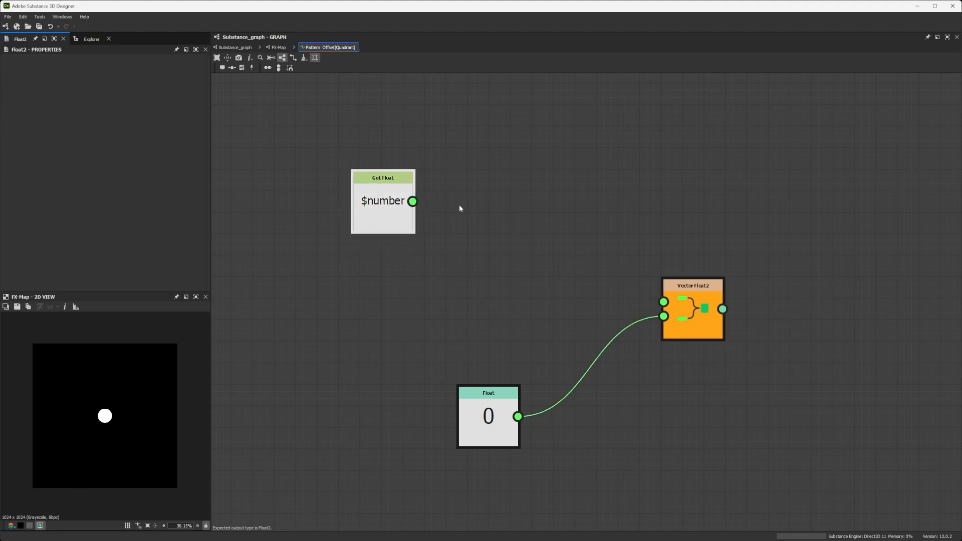
# Add a Multiplication node, feed $number into its A input and connect its output to the Vector Float2's In input
pyautogui.press('space')
pyautogui.write('mul')
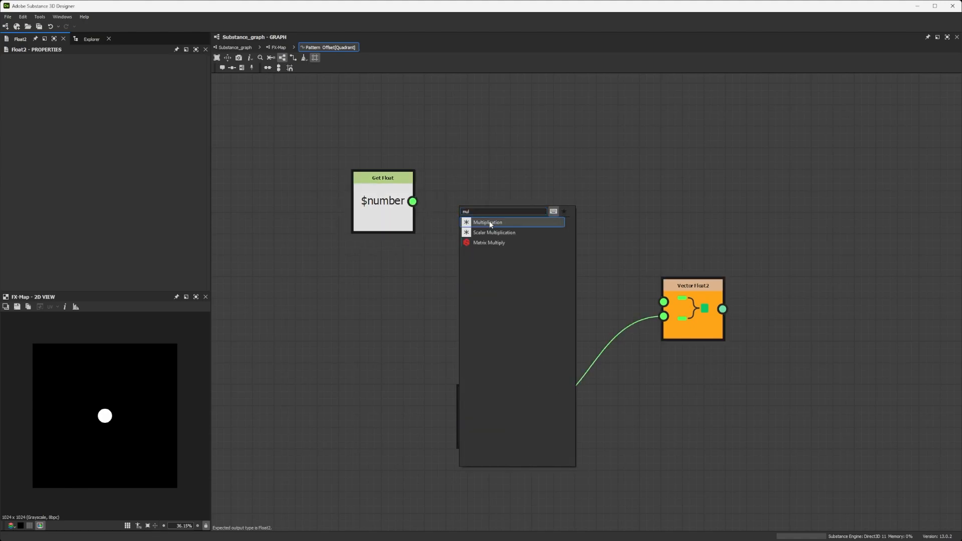
pyautogui.click(489, 222)
pyautogui.moveTo(383, 216); pyautogui.dragTo(470, 237)
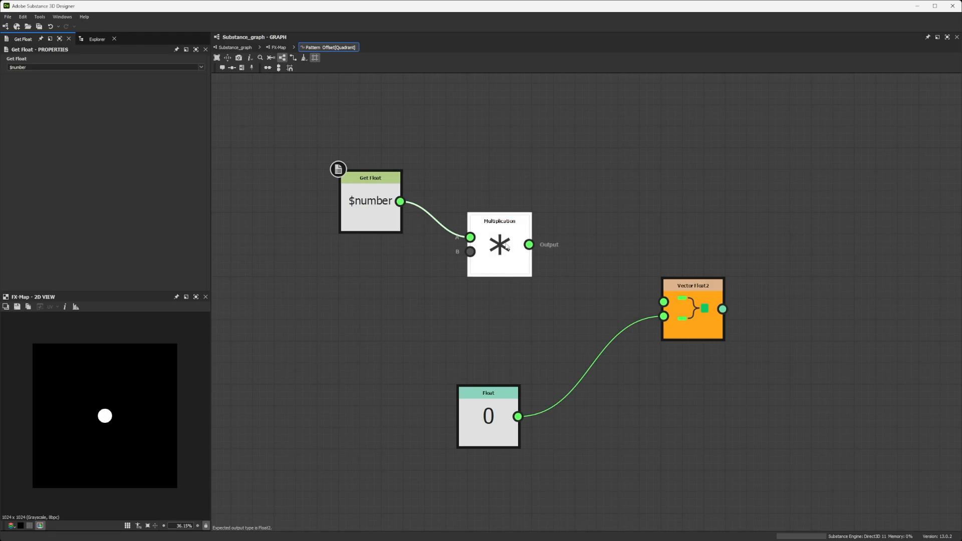
pyautogui.click(526, 250)
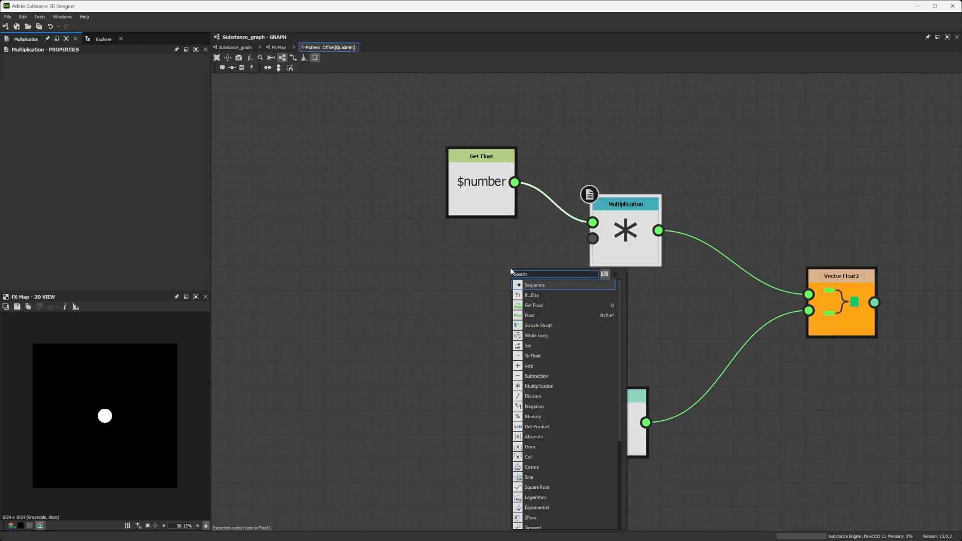
# Add a Float node to the Multiplication's B input and set its value to 0.1
pyautogui.write('fl')
pyautogui.click(534, 285)
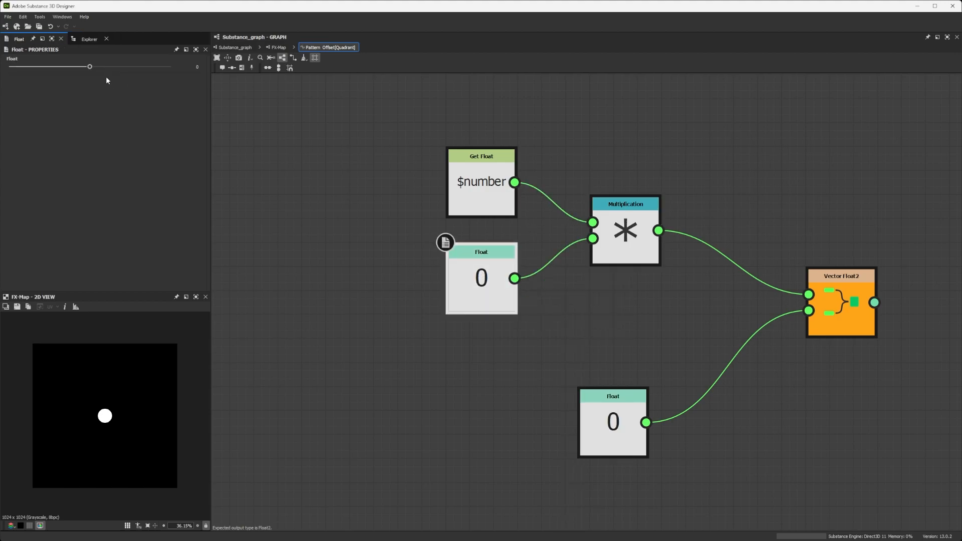
pyautogui.moveTo(90, 69); pyautogui.dragTo(99, 69)
# Examine the tiled row of dots in the 2D preview at several zoom levels
pyautogui.scroll(-1, 135, 387)
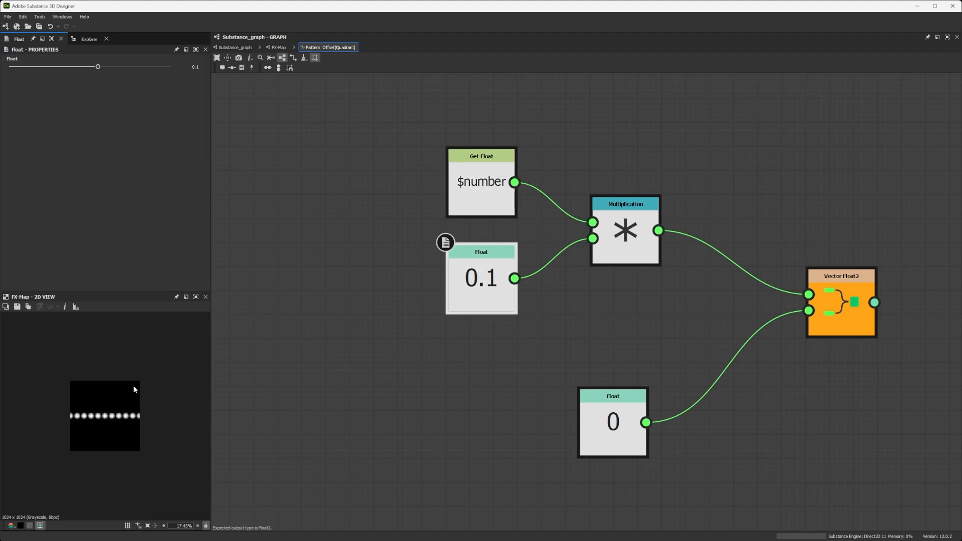
pyautogui.scroll(-1, 134, 387)
pyautogui.scroll(-3, 569, 359)
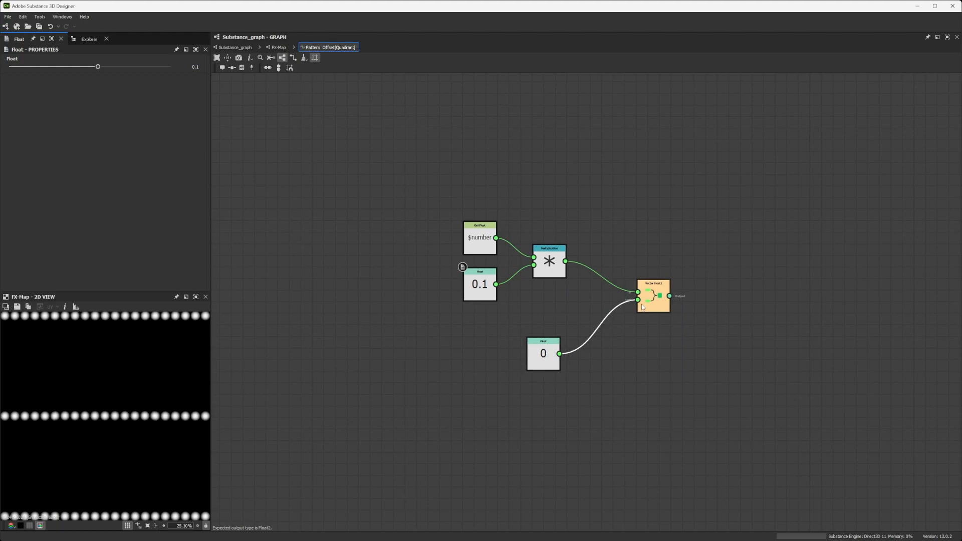
pyautogui.scroll(1, 70, 408)
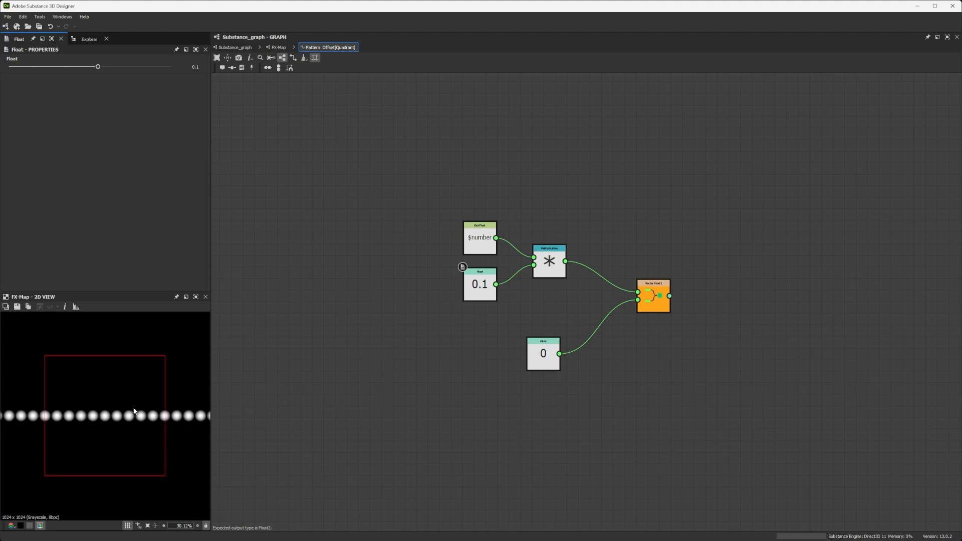
pyautogui.scroll(1, 105, 418)
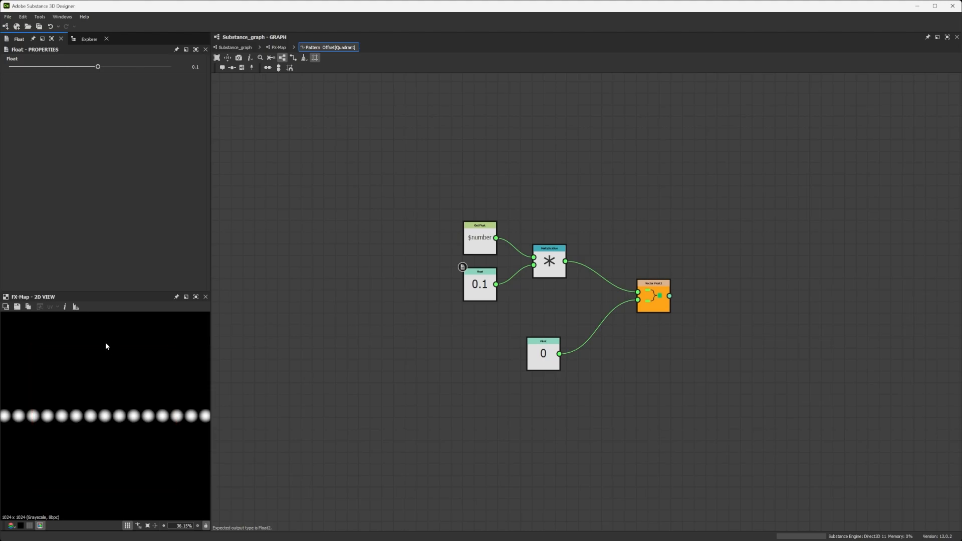
pyautogui.scroll(-1, 105, 420)
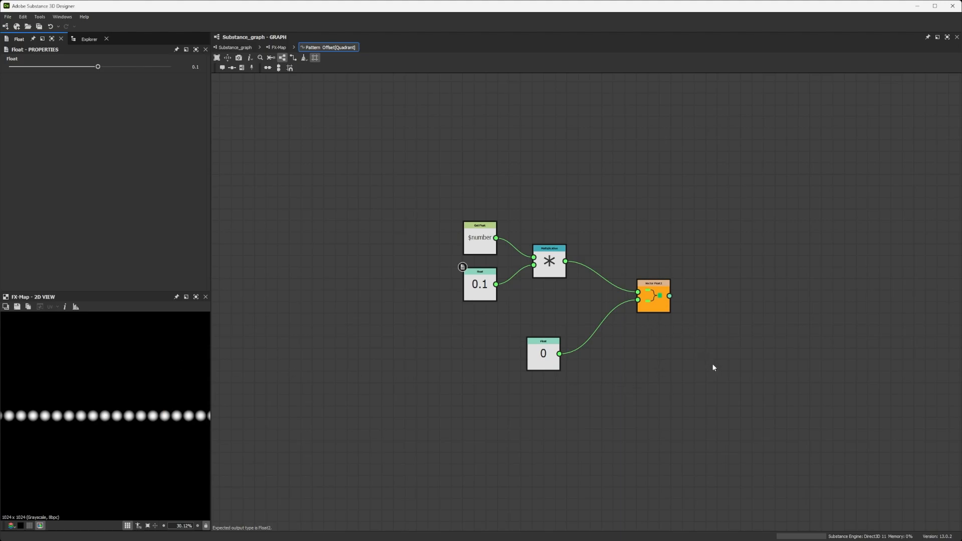
# Add a Subtraction node fed by the Vector Float2 output, with a new Float2 node as its second input
pyautogui.press('space')
pyautogui.write('sub')
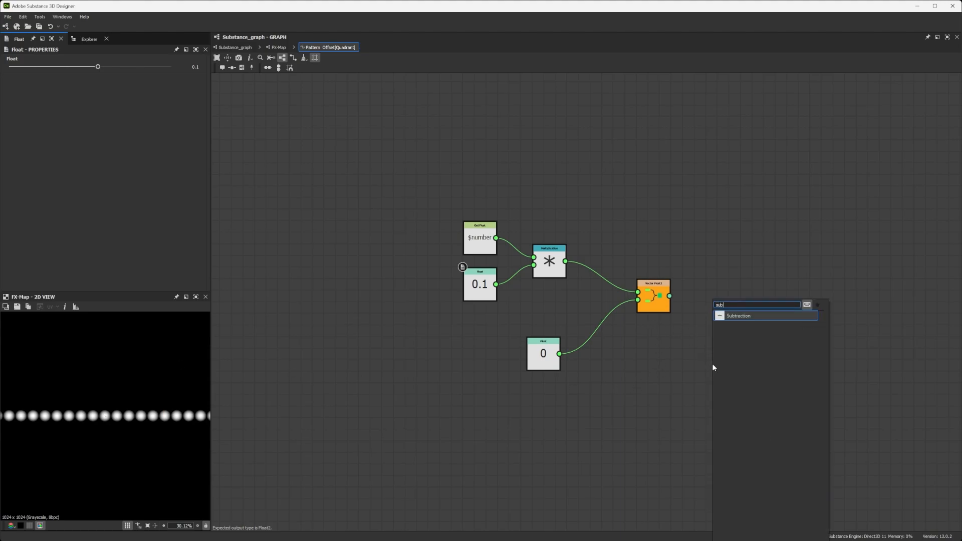
pyautogui.press('Return')
pyautogui.click(712, 366)
pyautogui.moveTo(648, 385); pyautogui.dragTo(609, 406)
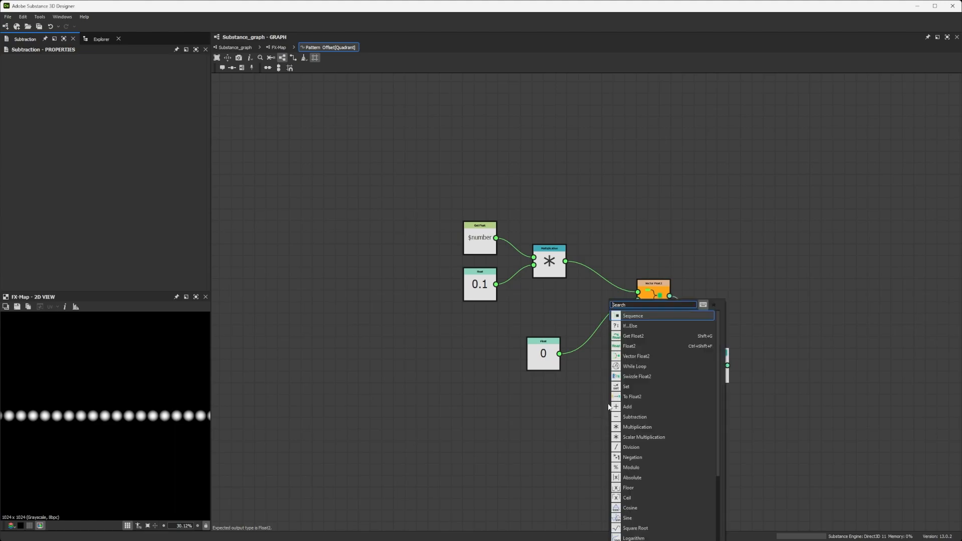
pyautogui.click(635, 346)
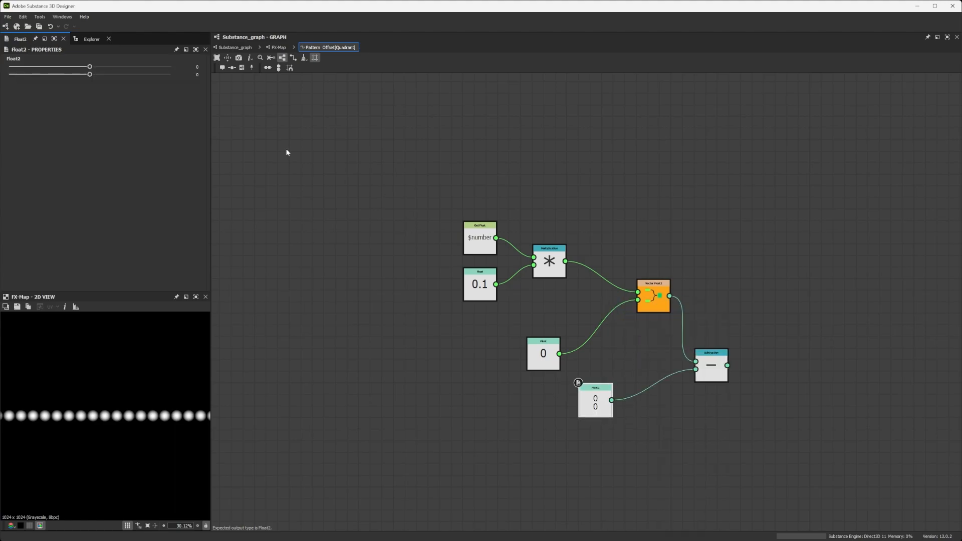
# Set both Float2 values to 0.5 and make the Subtraction node the function's output
pyautogui.click(182, 66)
pyautogui.write('0.5')
pyautogui.press('Tab')
pyautogui.write('0.5')
pyautogui.press('Return')
pyautogui.rightClick(714, 371)
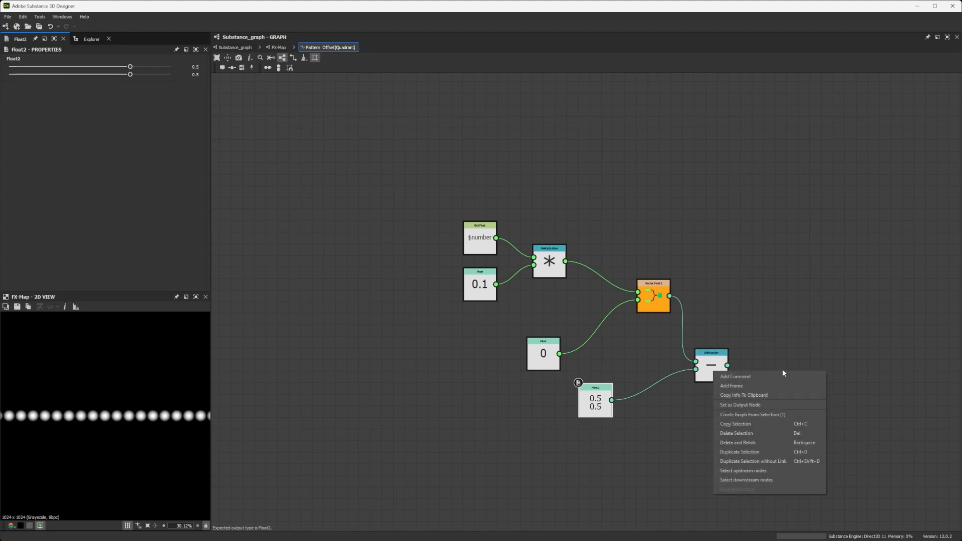
pyautogui.click(756, 406)
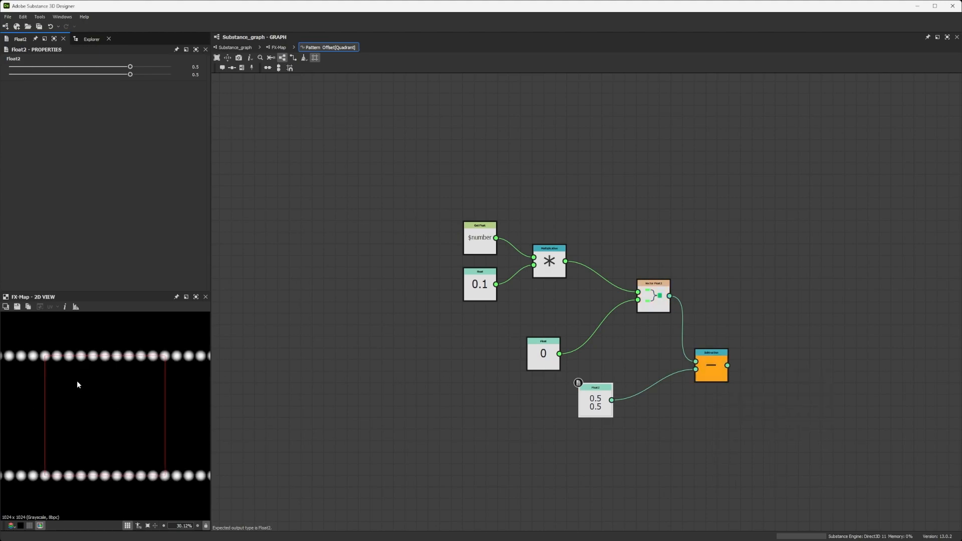
# Inspect the shifted dots in the preview and set both values of the subtracted Float2 to 0.45
pyautogui.scroll(2, 44, 354)
pyautogui.scroll(-1, 62, 394)
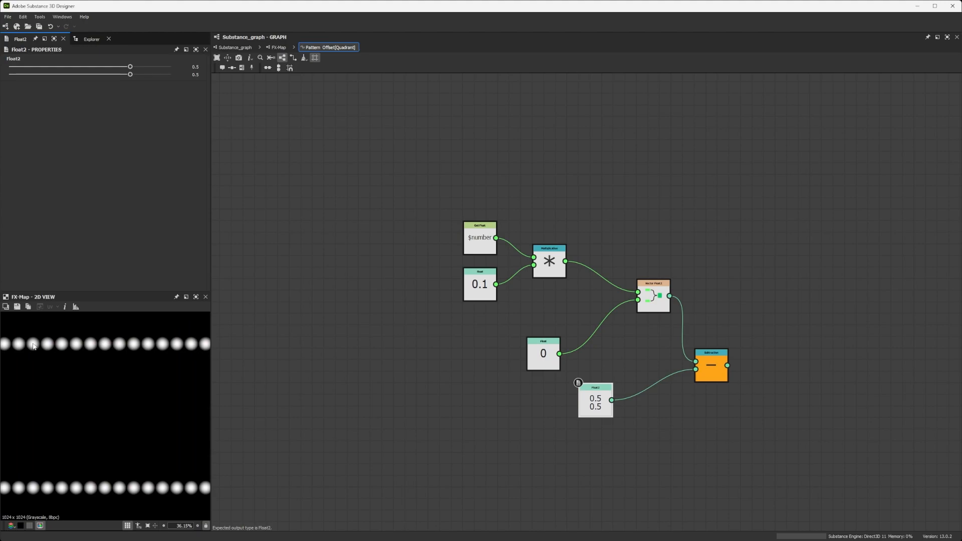
pyautogui.scroll(3, 34, 347)
pyautogui.moveTo(33, 347); pyautogui.dragTo(125, 423, button='middle')
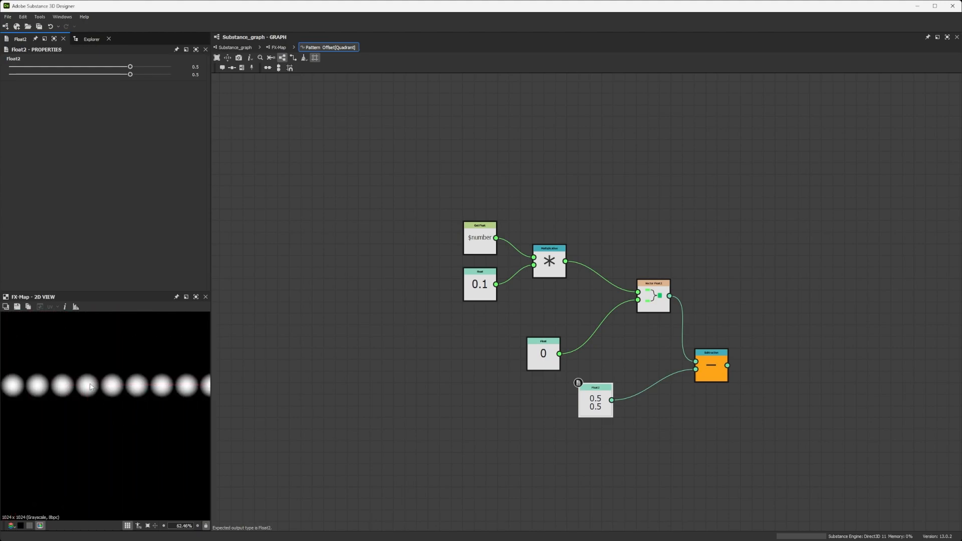
pyautogui.scroll(2, 90, 387)
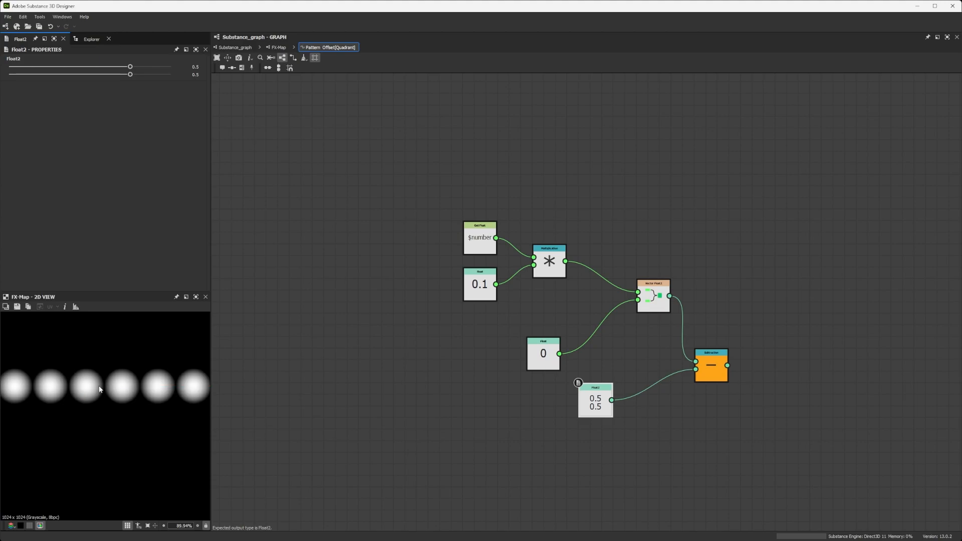
pyautogui.moveTo(630, 405); pyautogui.dragTo(568, 364, button='middle')
pyautogui.click(190, 67)
pyautogui.write('0.45')
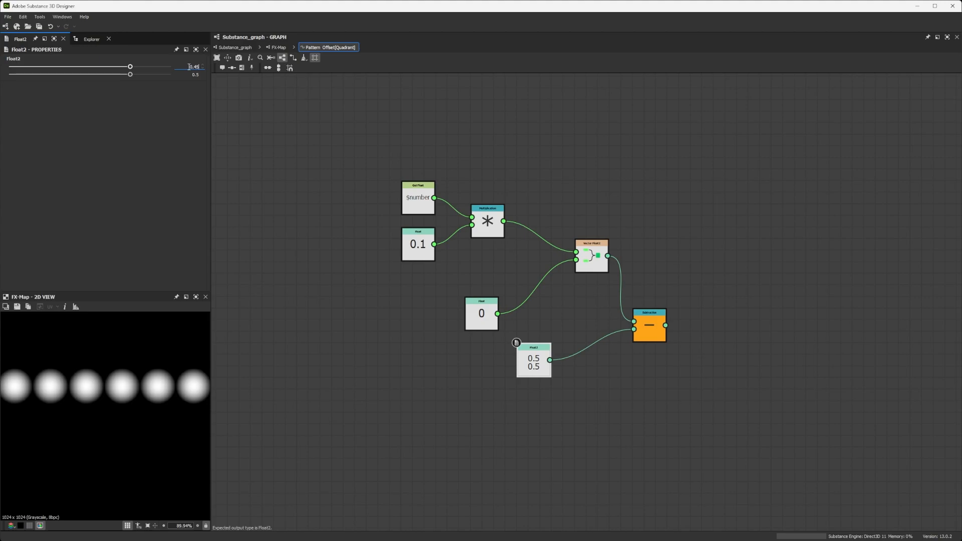
pyautogui.press('Tab')
pyautogui.write('0.45')
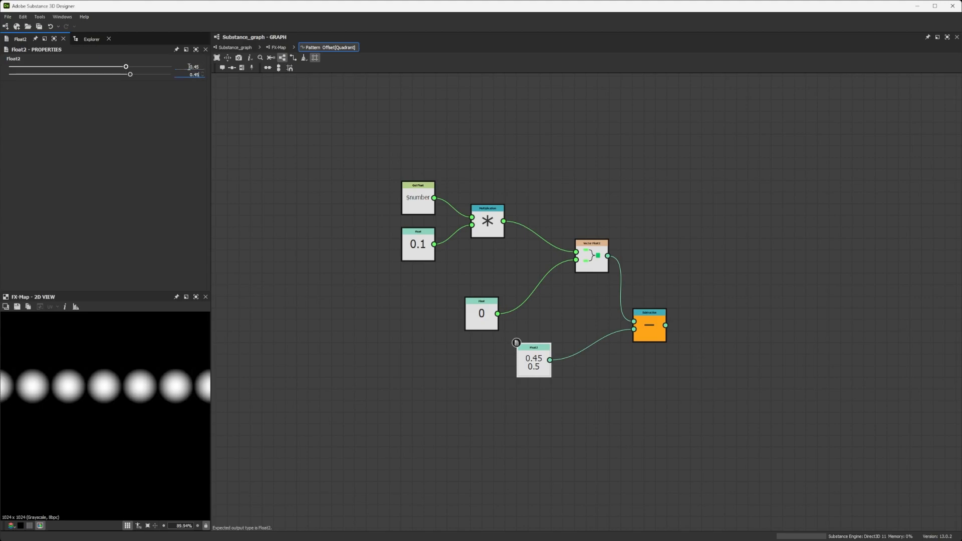
pyautogui.press('Return')
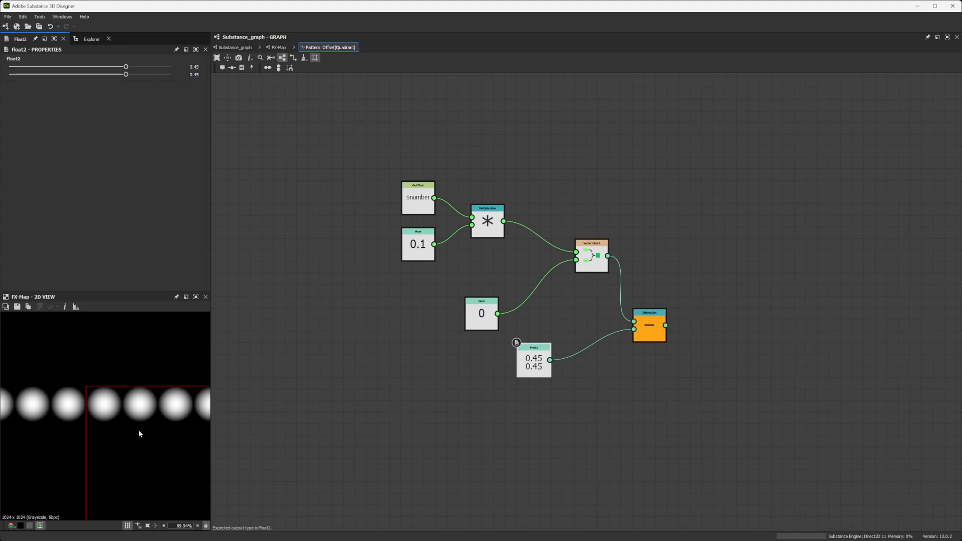
# Return to the FX-Map graph and set the Iterate node's Iterations to 21
pyautogui.scroll(-5, 143, 363)
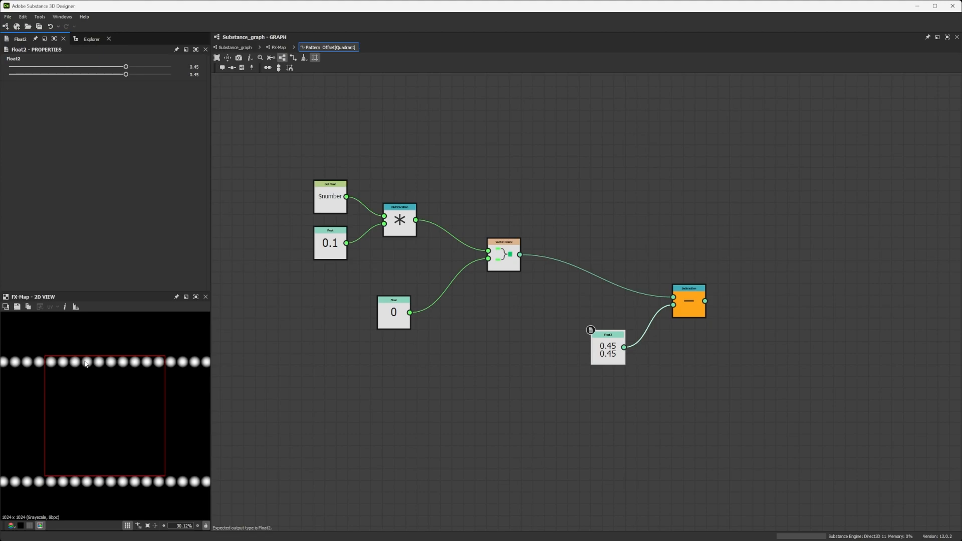
pyautogui.click(277, 48)
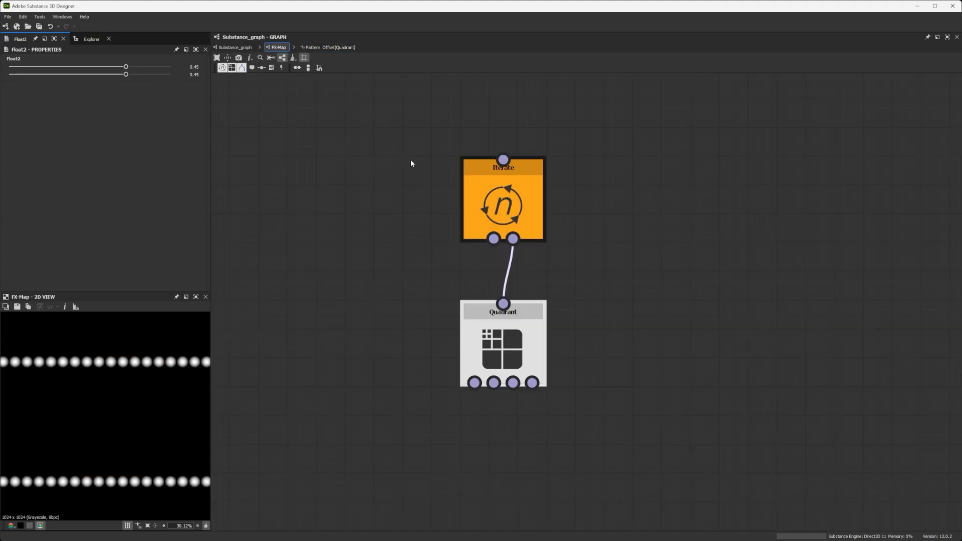
pyautogui.click(512, 196)
pyautogui.doubleClick(196, 79)
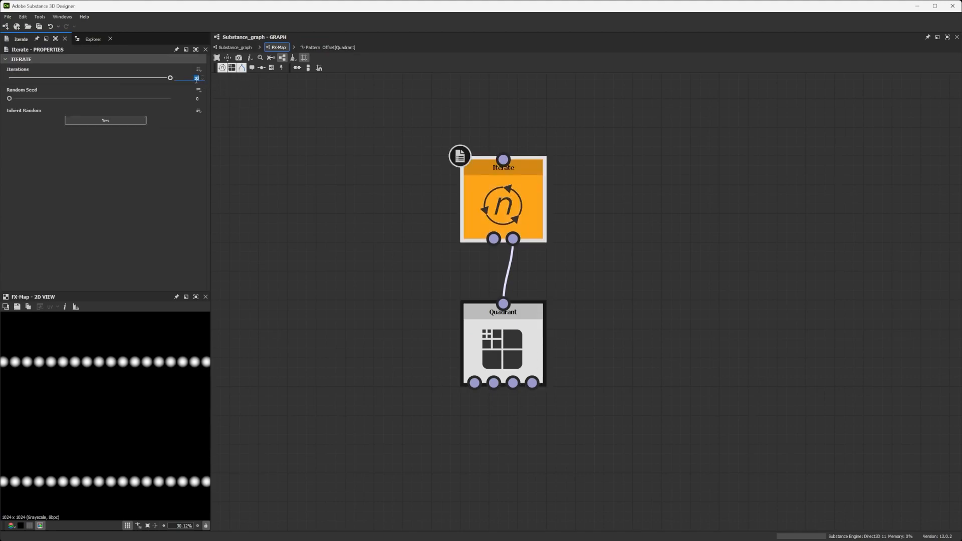
pyautogui.moveTo(170, 78); pyautogui.dragTo(95, 86)
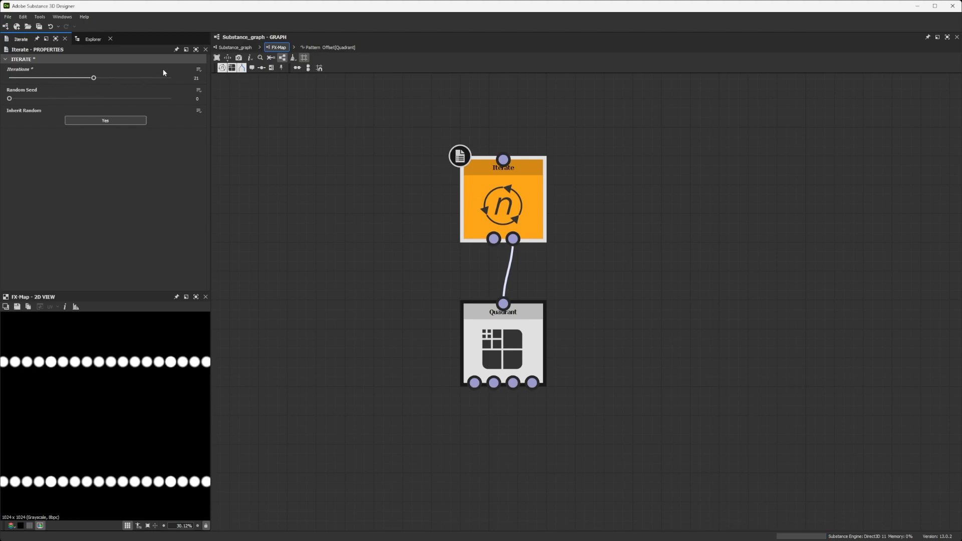
# Reopen the Quadrant's Pattern Offset function and move the Float node with value 0 down and to the left
pyautogui.click(304, 50)
pyautogui.scroll(1, 440, 329)
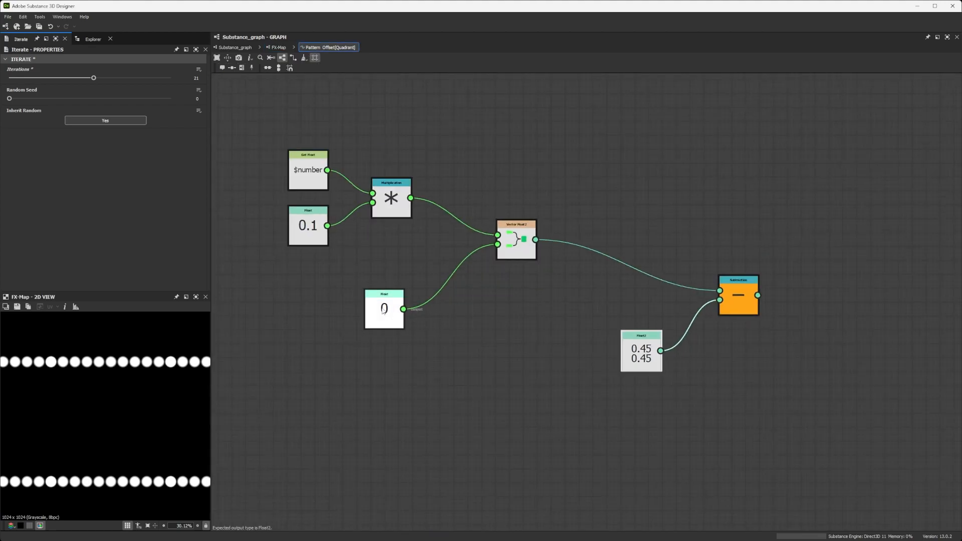
pyautogui.moveTo(431, 284); pyautogui.dragTo(278, 436)
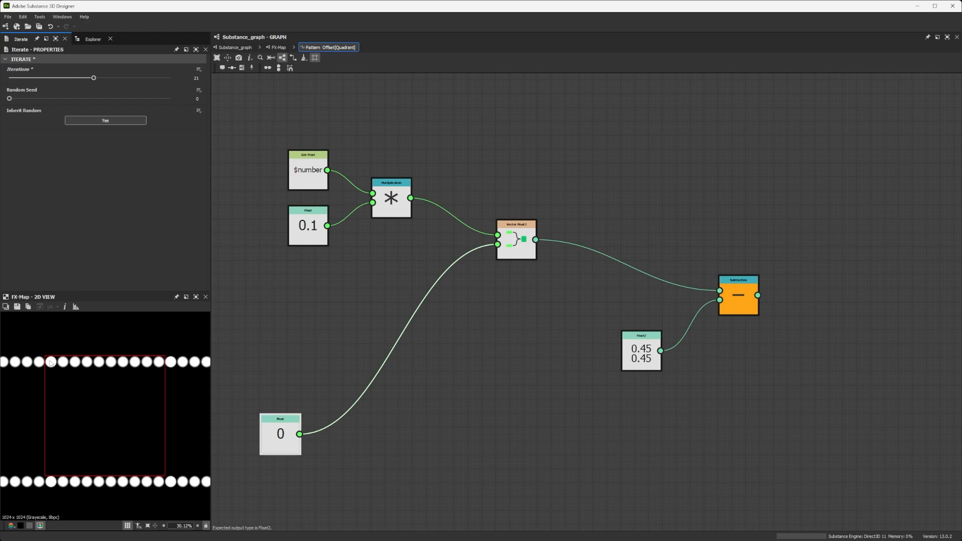
# Add a Floor node below the Multiplication node and connect the Multiplication's output to it
pyautogui.press('f')
pyautogui.press('space')
pyautogui.write('fl')
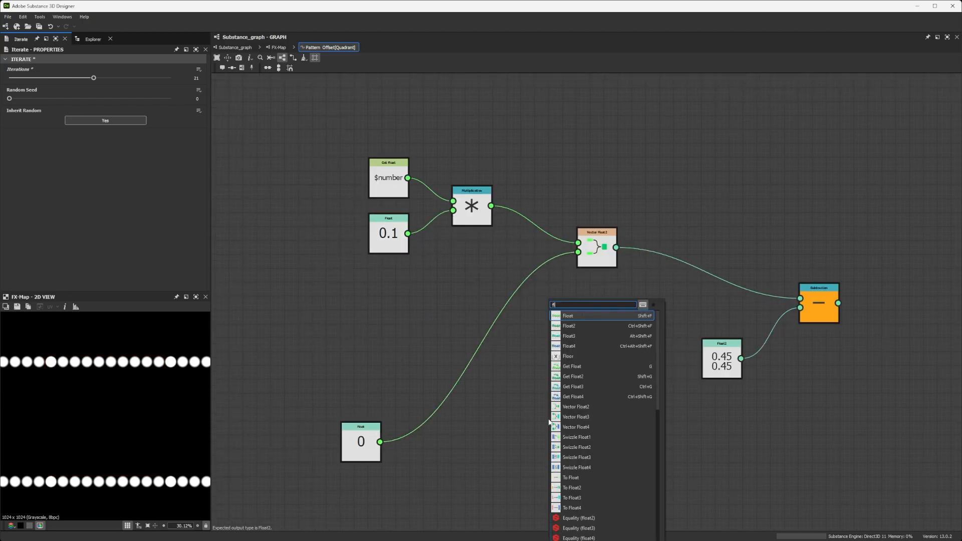
pyautogui.write('oor')
pyautogui.click(580, 317)
pyautogui.moveTo(567, 410); pyautogui.dragTo(569, 387)
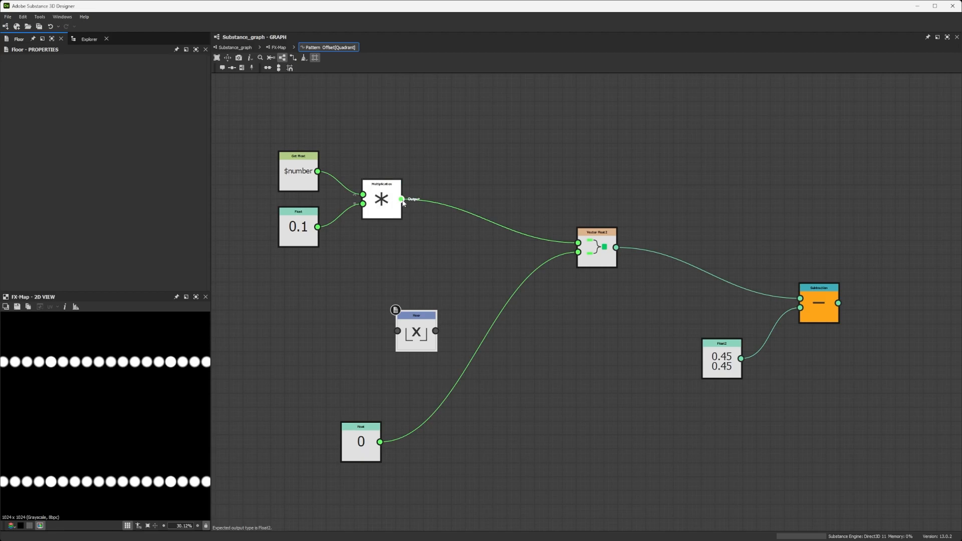
pyautogui.moveTo(402, 199); pyautogui.dragTo(398, 331)
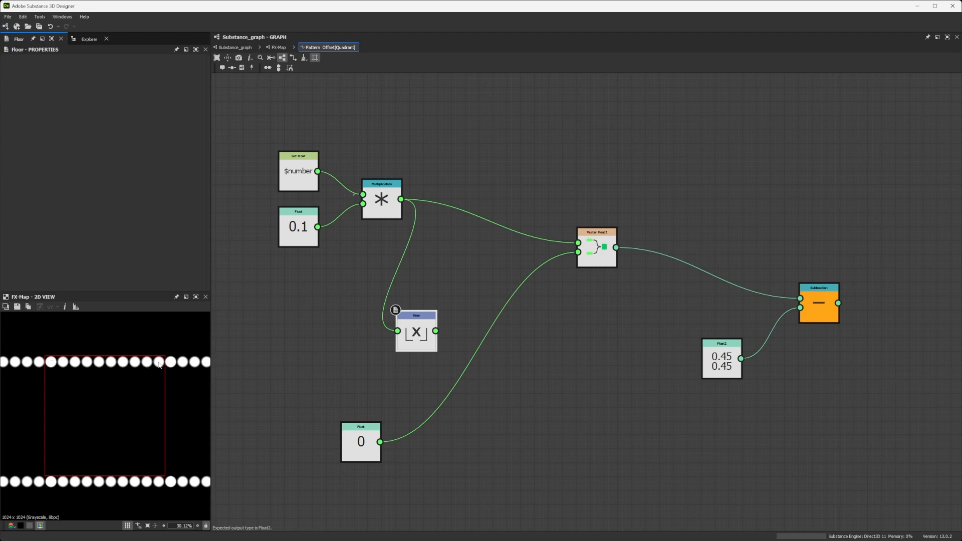
pyautogui.moveTo(423, 327); pyautogui.dragTo(416, 313)
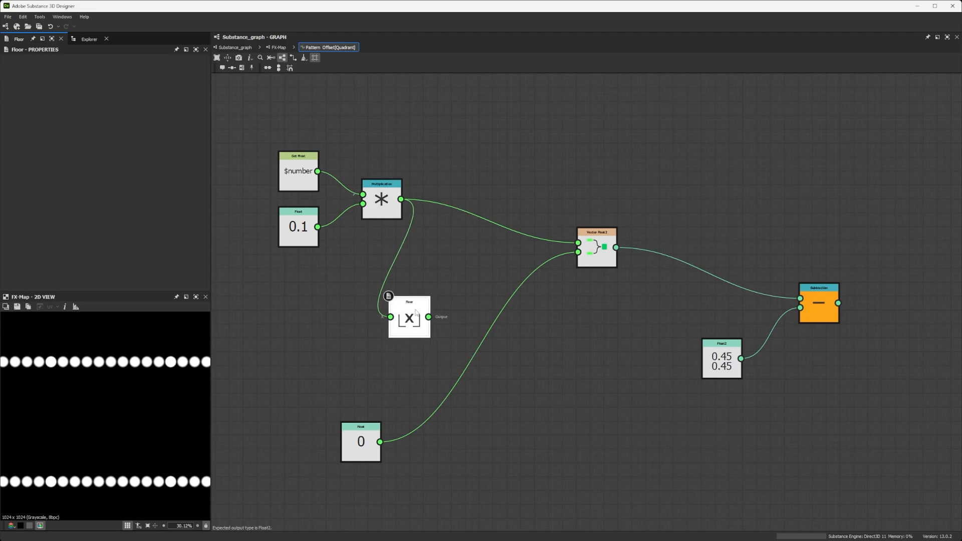
# Move the 0 Float aside, duplicate the 0.1 Float and Multiplication below the Floor node, and feed Floor into the copied Multiplication
pyautogui.moveTo(369, 444); pyautogui.dragTo(535, 485)
pyautogui.moveTo(297, 275); pyautogui.dragTo(383, 217)
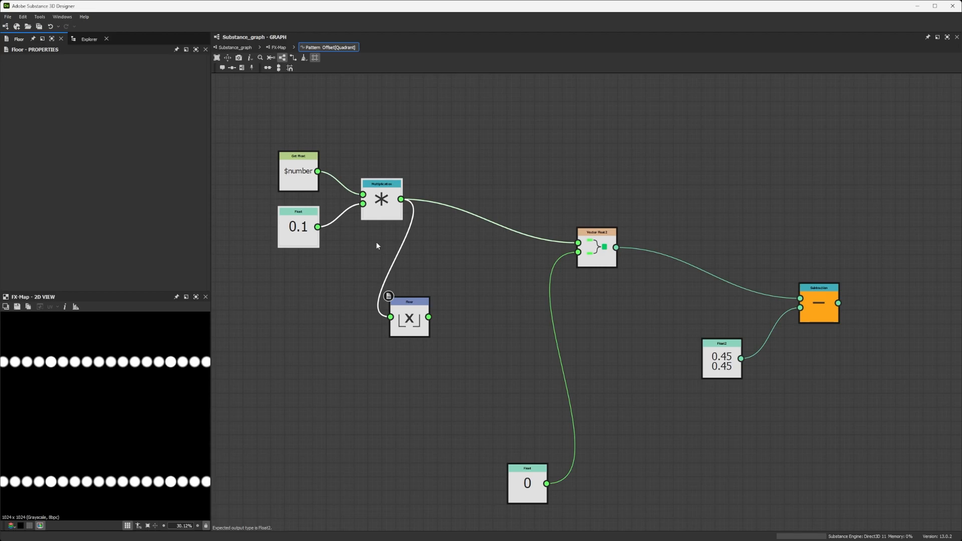
pyautogui.hotkey('ctrl', 'd')
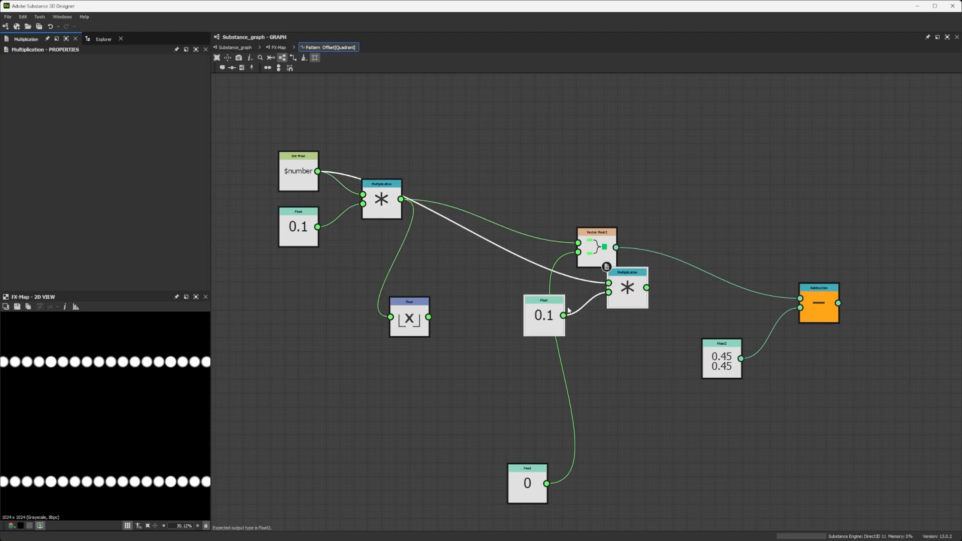
pyautogui.moveTo(539, 317); pyautogui.dragTo(402, 400)
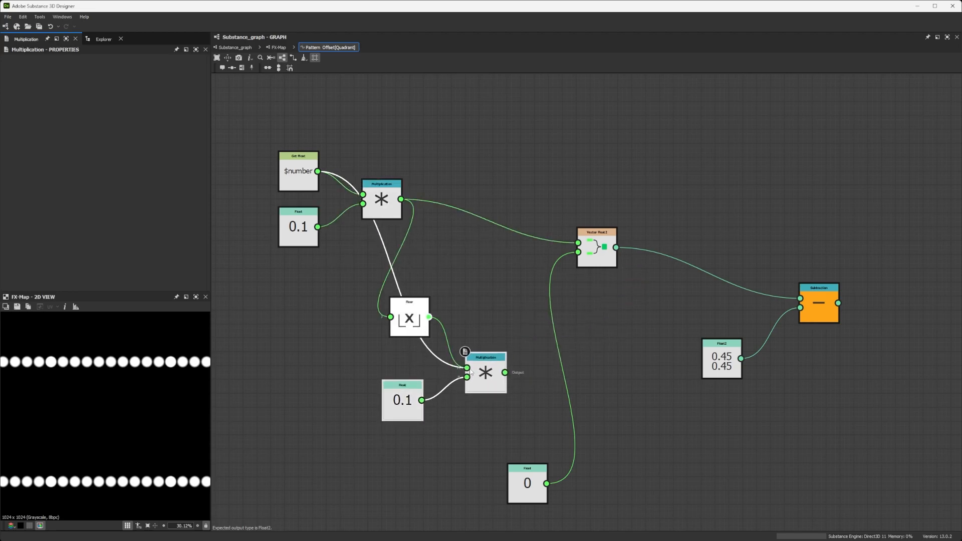
pyautogui.moveTo(511, 371); pyautogui.dragTo(425, 358, button='middle')
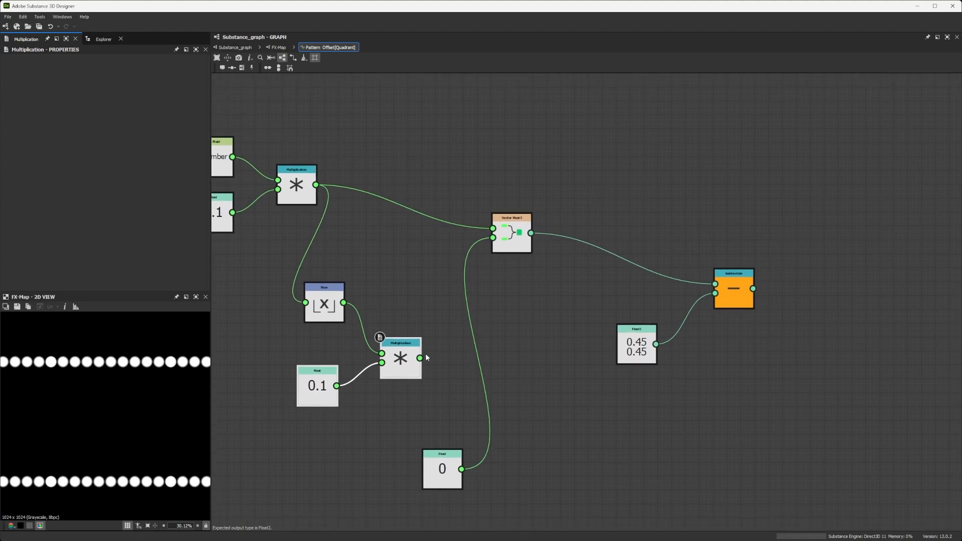
# Connect the copied Multiplication to the Vector Float2's second input, then set the Iterate node's Iterations to 11 in the FX-Map
pyautogui.moveTo(420, 358); pyautogui.dragTo(493, 237)
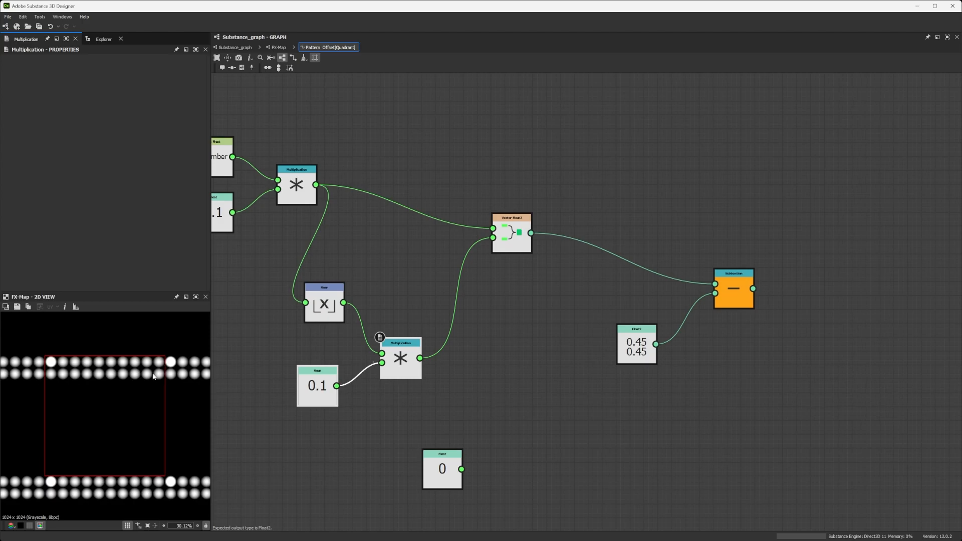
pyautogui.click(287, 49)
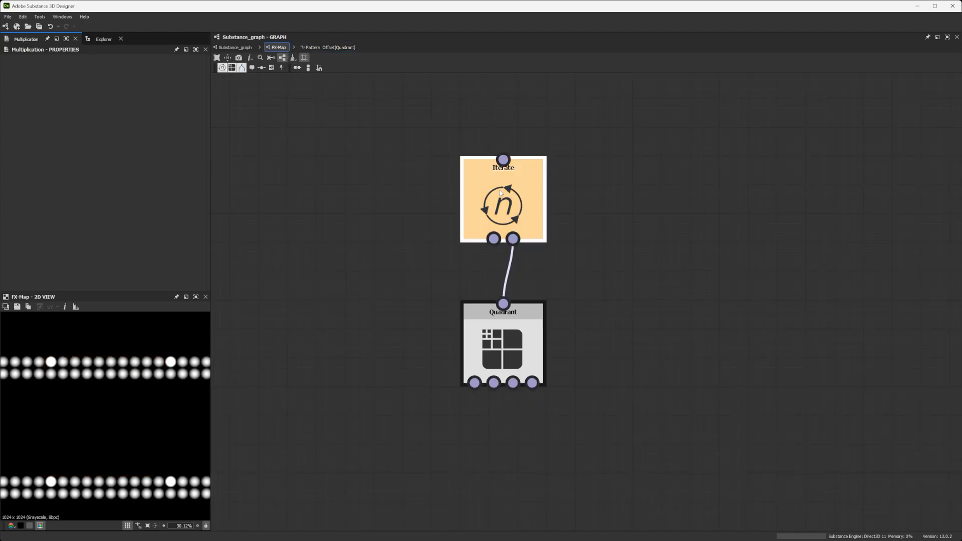
pyautogui.click(500, 191)
pyautogui.moveTo(91, 78); pyautogui.dragTo(149, 94)
pyautogui.moveTo(124, 92)
pyautogui.mouseDown()
pyautogui.moveTo(179, 94)
pyautogui.moveTo(112, 92)
pyautogui.mouseUp()
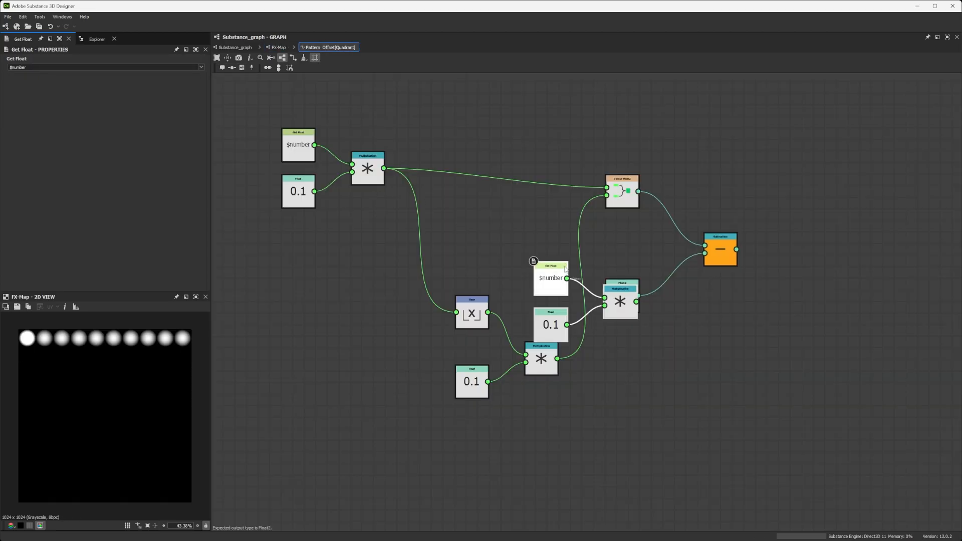
# Place the duplicated $number, 0.1 Float and Multiplication nodes to the left of the Floor node and spread them apart
pyautogui.moveTo(561, 273); pyautogui.dragTo(342, 261)
pyautogui.moveTo(333, 312); pyautogui.dragTo(333, 380)
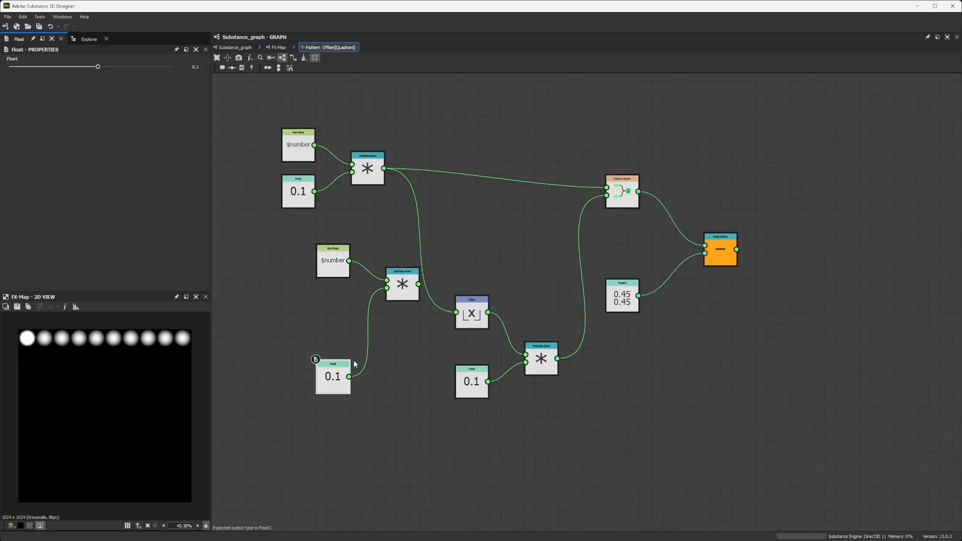
pyautogui.moveTo(342, 270); pyautogui.dragTo(314, 258)
pyautogui.moveTo(403, 285); pyautogui.dragTo(403, 308)
pyautogui.moveTo(304, 253); pyautogui.dragTo(298, 254)
pyautogui.moveTo(331, 377); pyautogui.dragTo(319, 378)
# Add a Float node below the second $number node, ahead of the duplicated Multiplication
pyautogui.press('space')
pyautogui.write('vflo')
pyautogui.press('Escape')
pyautogui.press('space')
pyautogui.write('fla')
pyautogui.press('BackSpace')
pyautogui.write('o')
pyautogui.click(323, 316)
pyautogui.moveTo(316, 309); pyautogui.dragTo(337, 301)
# Insert an Add node that sums $number and the new Float, feed it into the duplicated Multiplication, and connect that to Floor
pyautogui.press('space')
pyautogui.write('add')
pyautogui.click(326, 311)
pyautogui.moveTo(314, 250); pyautogui.dragTo(456, 313)
pyautogui.moveTo(293, 323); pyautogui.dragTo(281, 323)
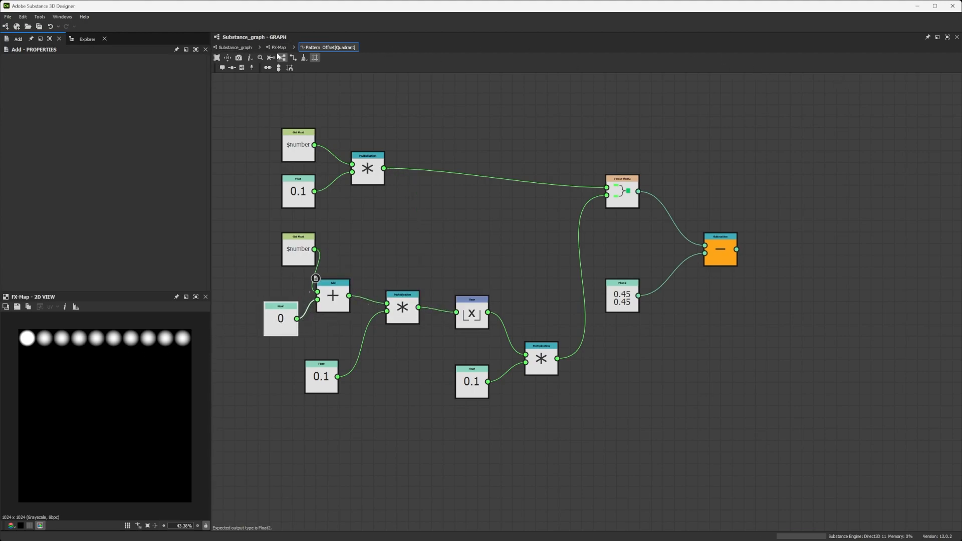
# Set the Float node feeding the Add node to 1
pyautogui.click(286, 319)
pyautogui.moveTo(89, 67); pyautogui.dragTo(110, 70)
pyautogui.click(187, 65)
pyautogui.write('1')
pyautogui.press('Return')
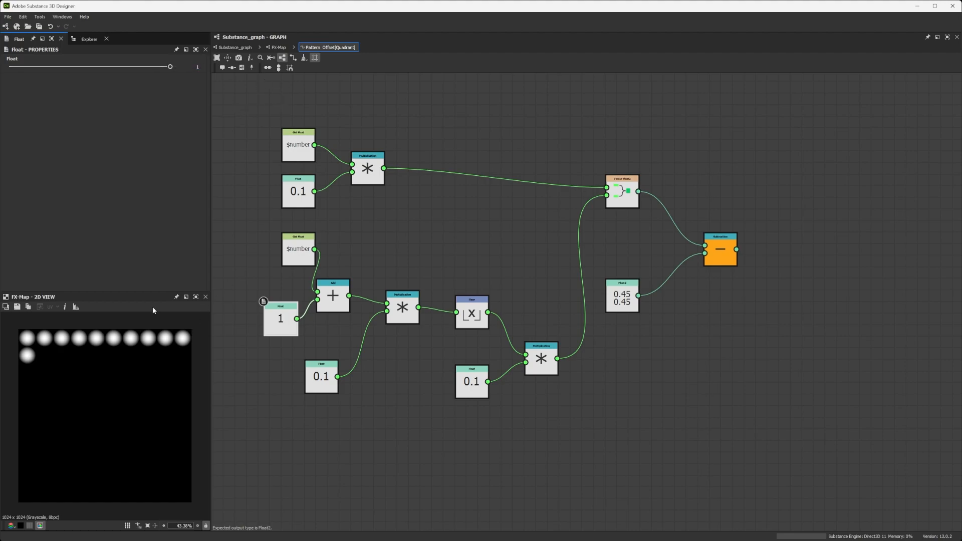
# Move the second $number node and the 1 Float further left of the Add node to line them up
pyautogui.moveTo(312, 261); pyautogui.dragTo(288, 272)
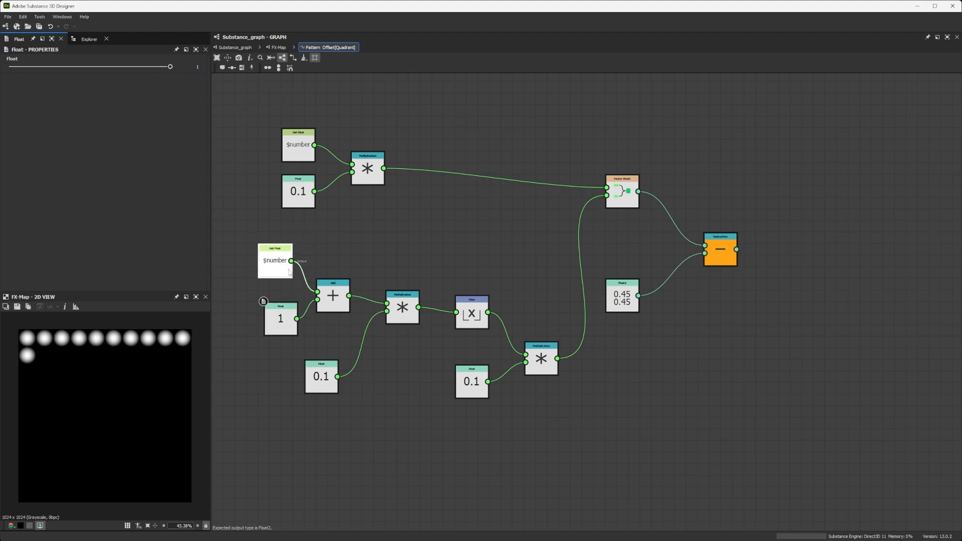
pyautogui.moveTo(263, 126); pyautogui.dragTo(402, 234)
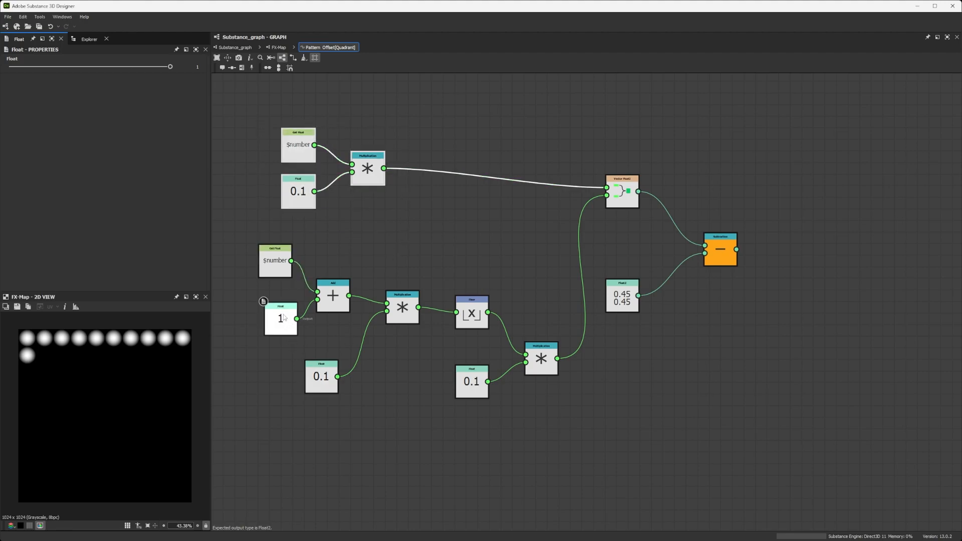
pyautogui.moveTo(283, 316); pyautogui.dragTo(278, 317)
pyautogui.click(333, 298)
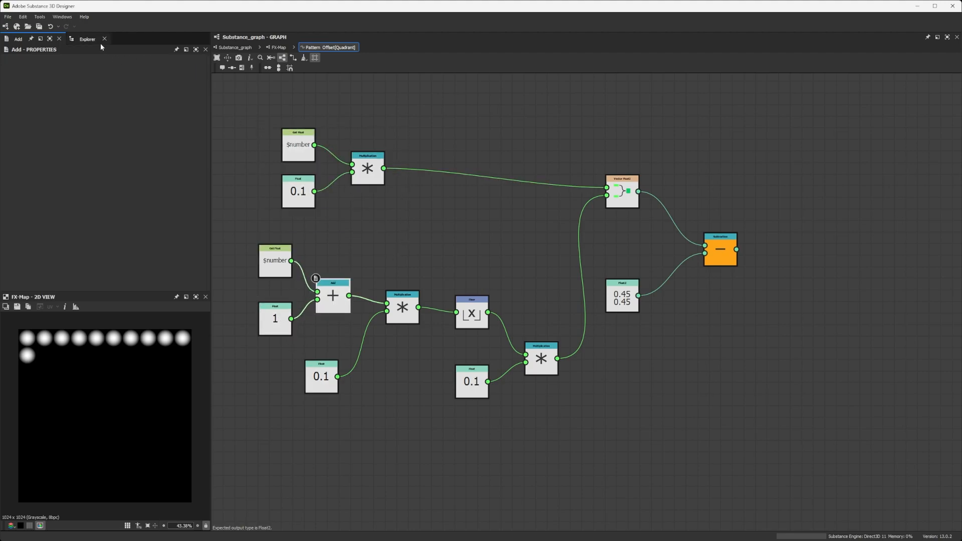
# Return to the FX-Map graph and raise the Iterate node's Iterations to 21 and finally to 100
pyautogui.click(276, 47)
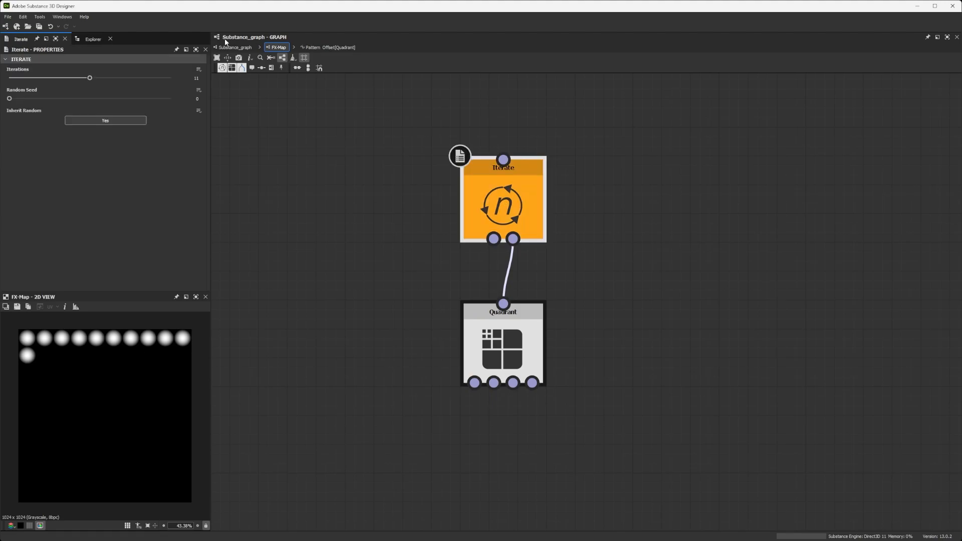
pyautogui.moveTo(91, 79); pyautogui.dragTo(167, 85)
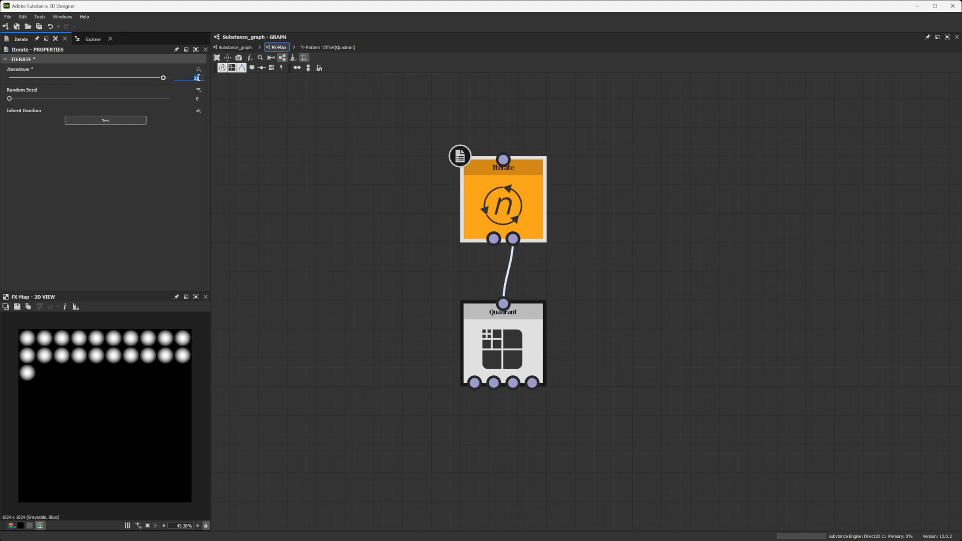
pyautogui.press('Return')
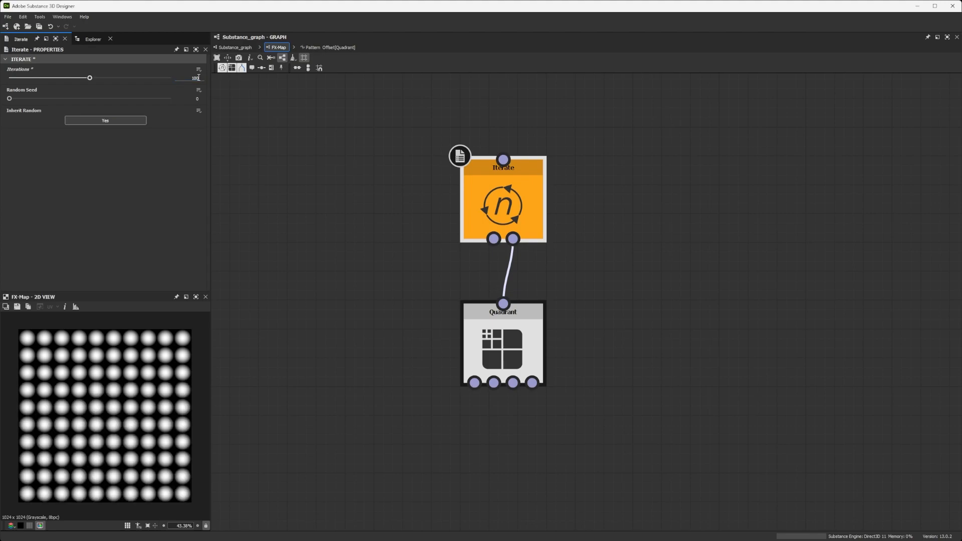
pyautogui.scroll(-5, 76, 460)
pyautogui.scroll(4, 90, 440)
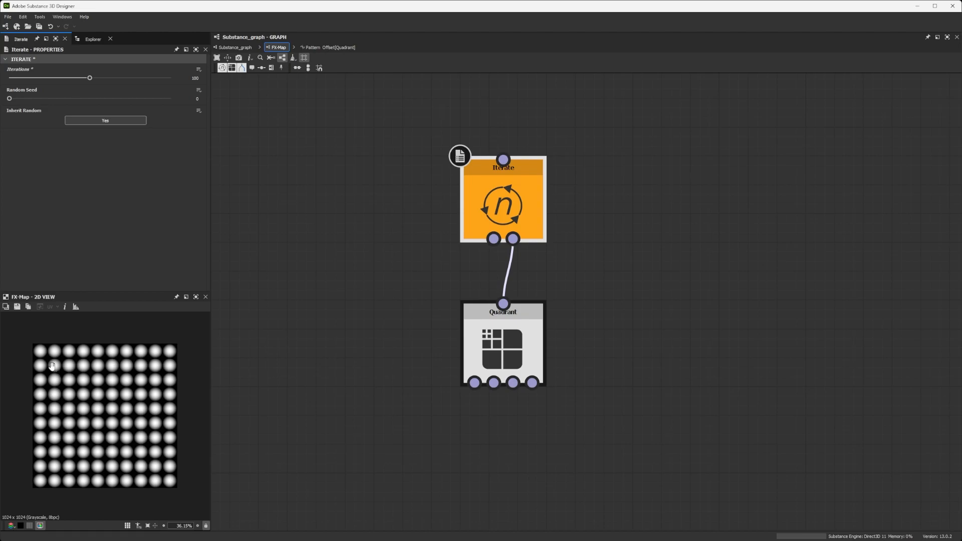
pyautogui.scroll(-1, 53, 370)
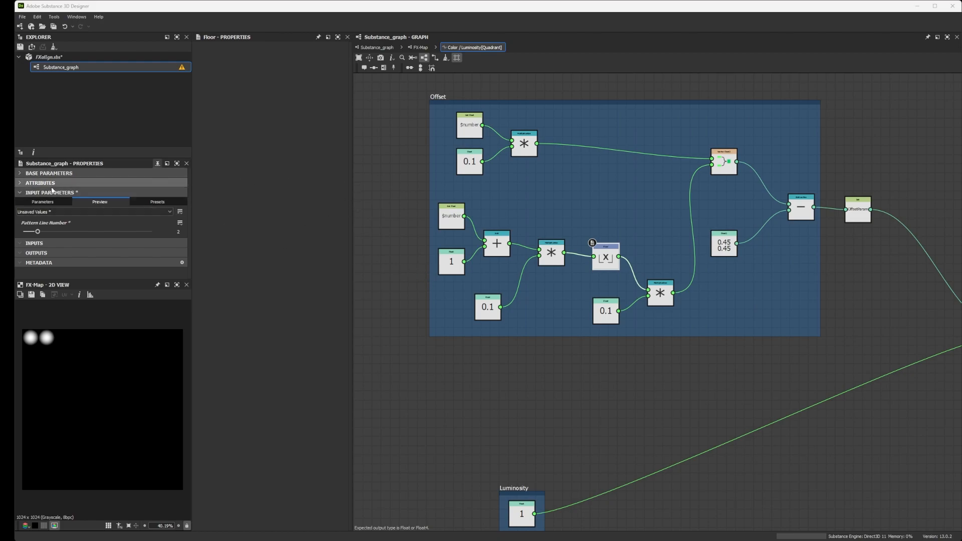
# Review the graph's Pattern Line Number input parameter and try out its preview value
pyautogui.click(44, 202)
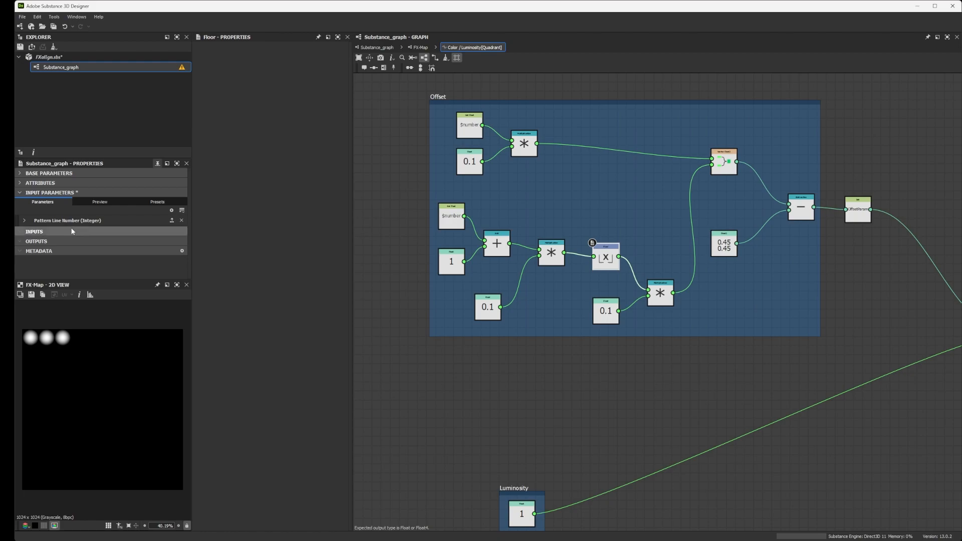
pyautogui.click(95, 202)
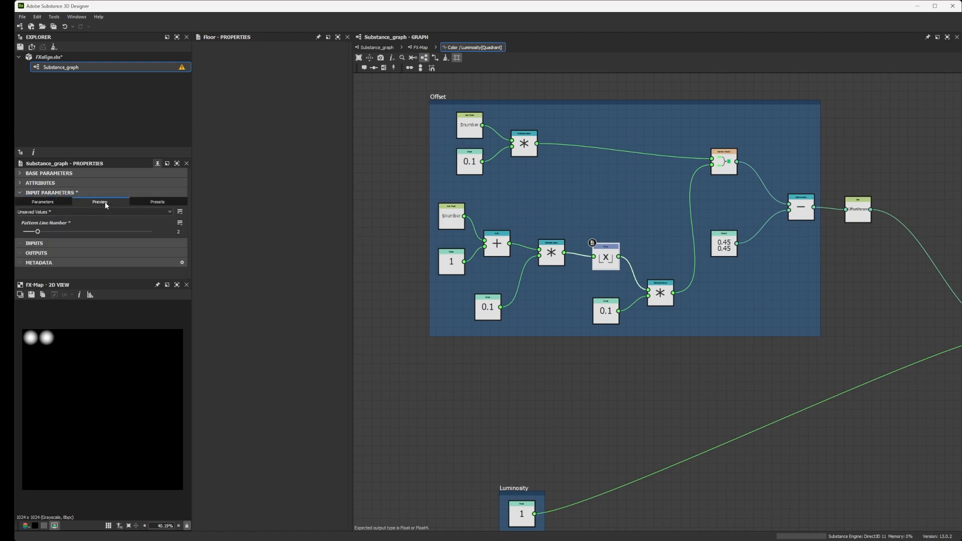
pyautogui.moveTo(38, 232)
pyautogui.mouseDown()
pyautogui.moveTo(138, 234)
pyautogui.moveTo(24, 235)
pyautogui.moveTo(211, 245)
pyautogui.moveTo(44, 238)
pyautogui.mouseUp()
# Open the Iterate node's Iterations function, reposition its PatternLineNumber Get Integer node, and set Pattern Line Number to 6
pyautogui.click(417, 47)
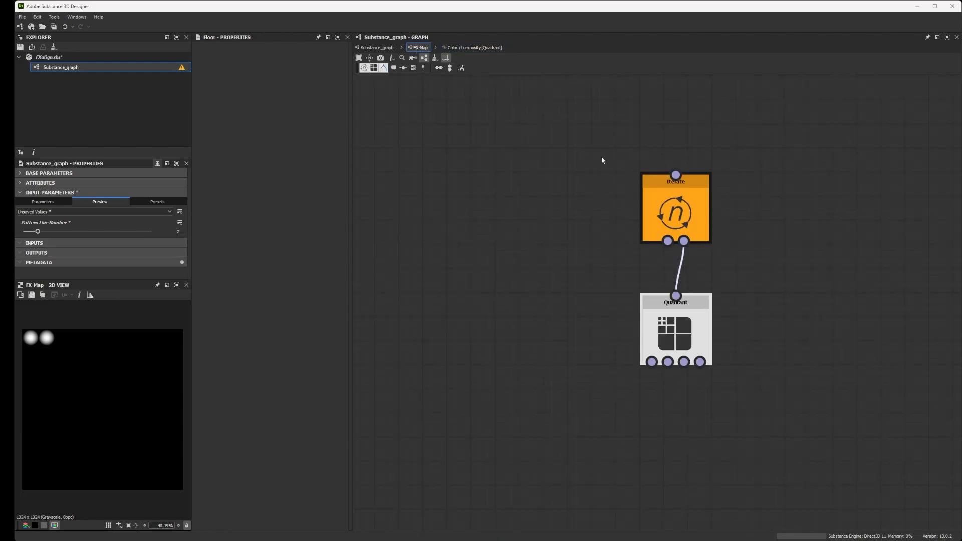
pyautogui.click(659, 194)
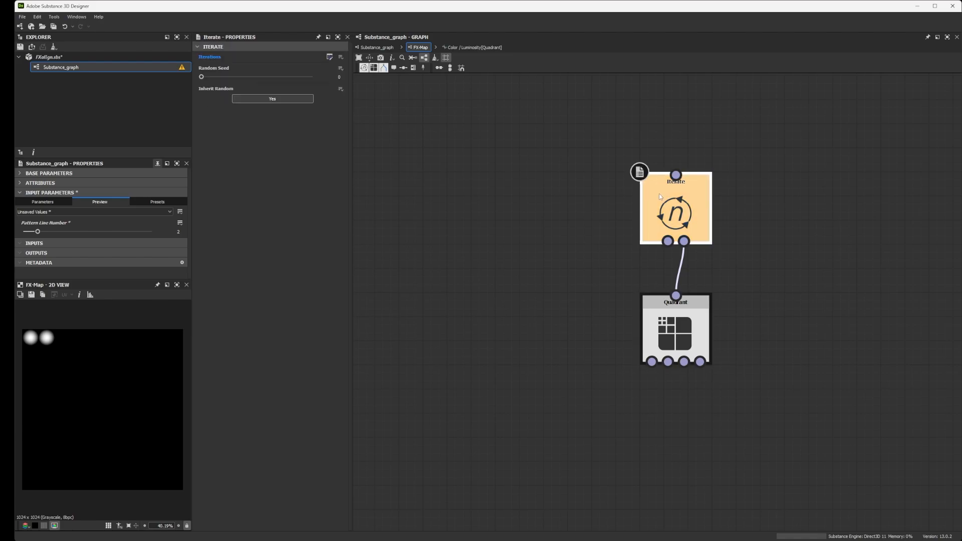
pyautogui.click(330, 57)
pyautogui.moveTo(531, 122); pyautogui.dragTo(711, 270)
pyautogui.moveTo(630, 202); pyautogui.dragTo(582, 274)
pyautogui.moveTo(37, 232); pyautogui.dragTo(95, 232)
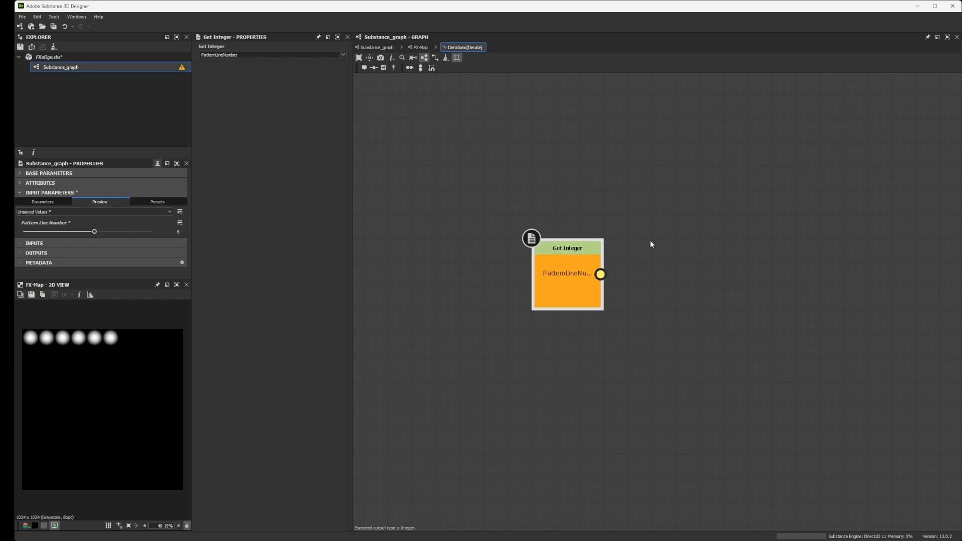
# Add a Multiplication node, feed PatternLineNumber into both of its inputs, and make it the function's output node
pyautogui.click(697, 250)
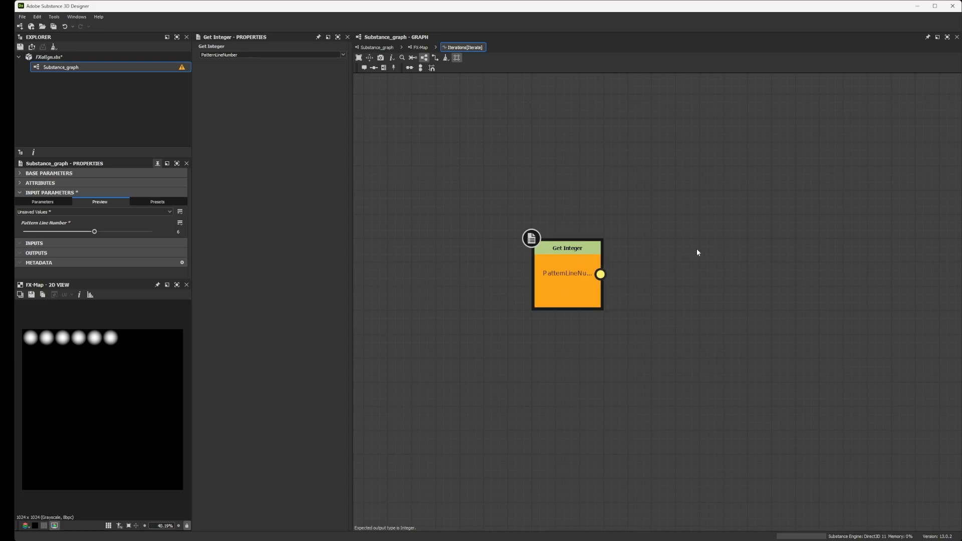
pyautogui.press('space')
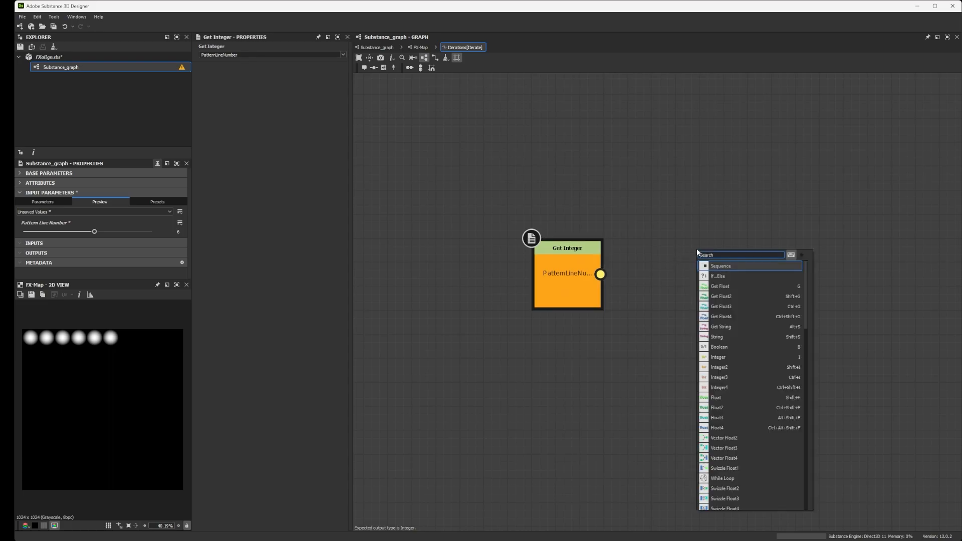
pyautogui.write('mul')
pyautogui.click(708, 287)
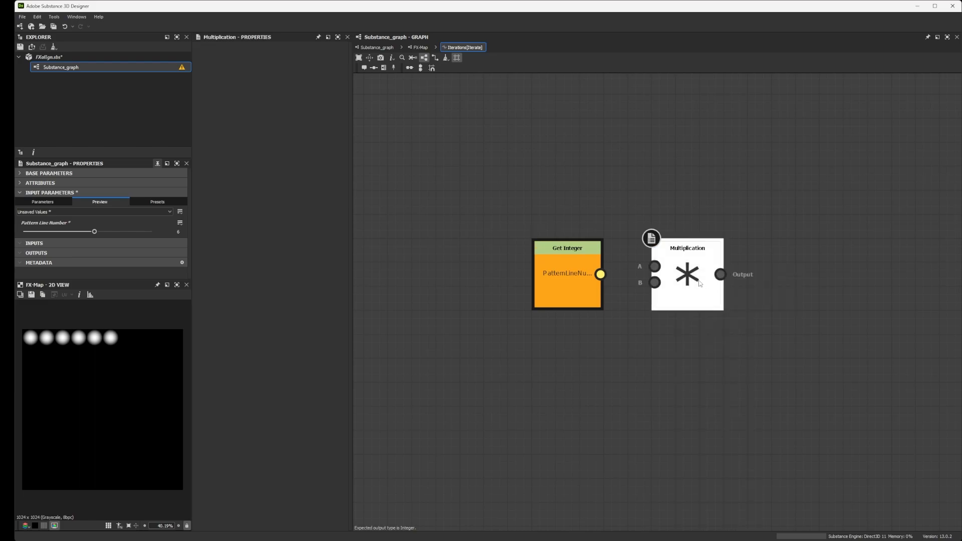
pyautogui.moveTo(601, 274); pyautogui.dragTo(655, 282)
pyautogui.rightClick(689, 274)
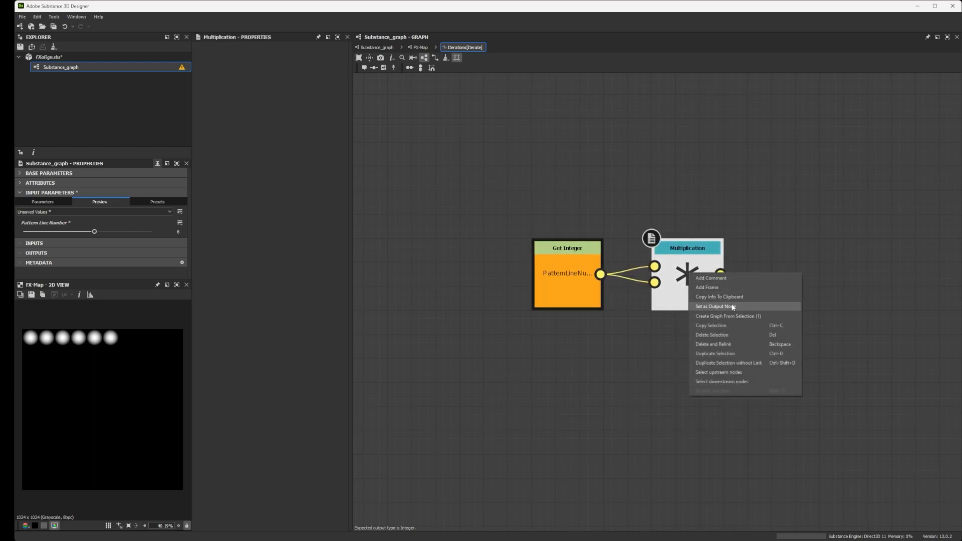
pyautogui.click(732, 307)
# Test the Pattern Line Number at 1, 2 and 7, and leave it at 3
pyautogui.moveTo(95, 232); pyautogui.dragTo(20, 240)
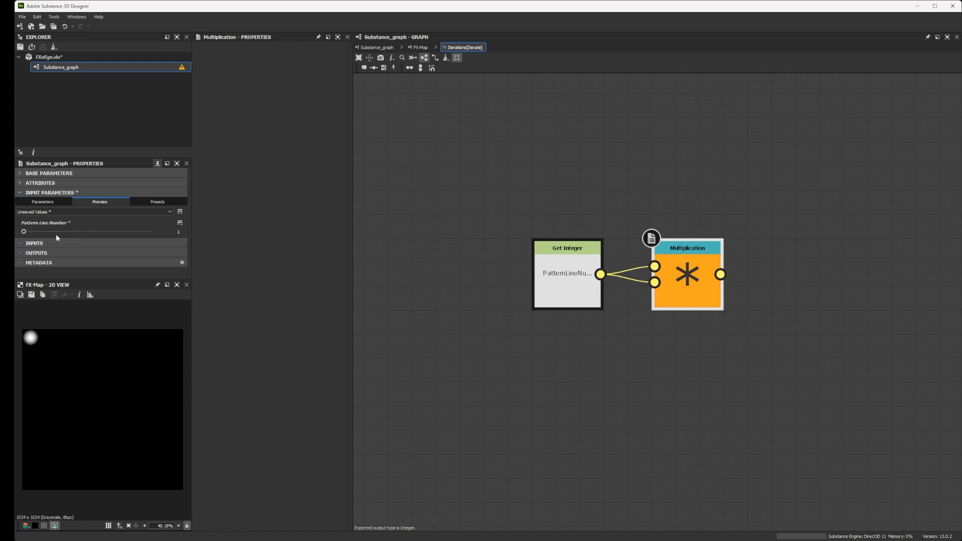
pyautogui.moveTo(24, 233); pyautogui.dragTo(34, 235)
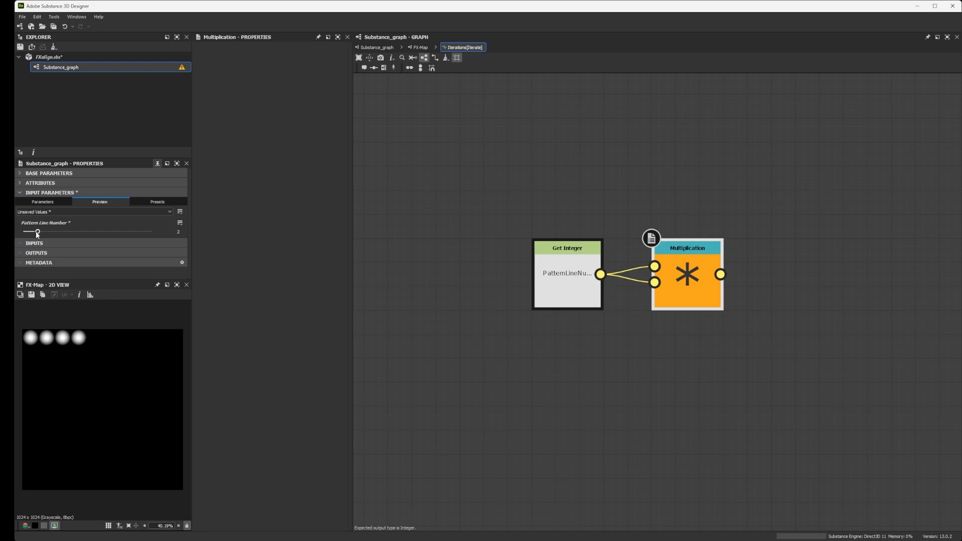
pyautogui.moveTo(38, 234); pyautogui.dragTo(108, 233)
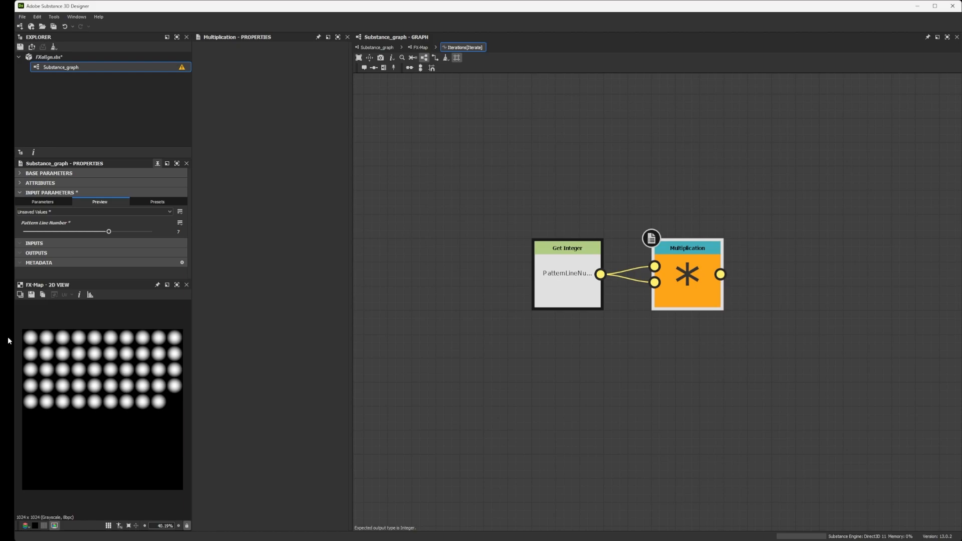
pyautogui.moveTo(108, 232); pyautogui.dragTo(52, 233)
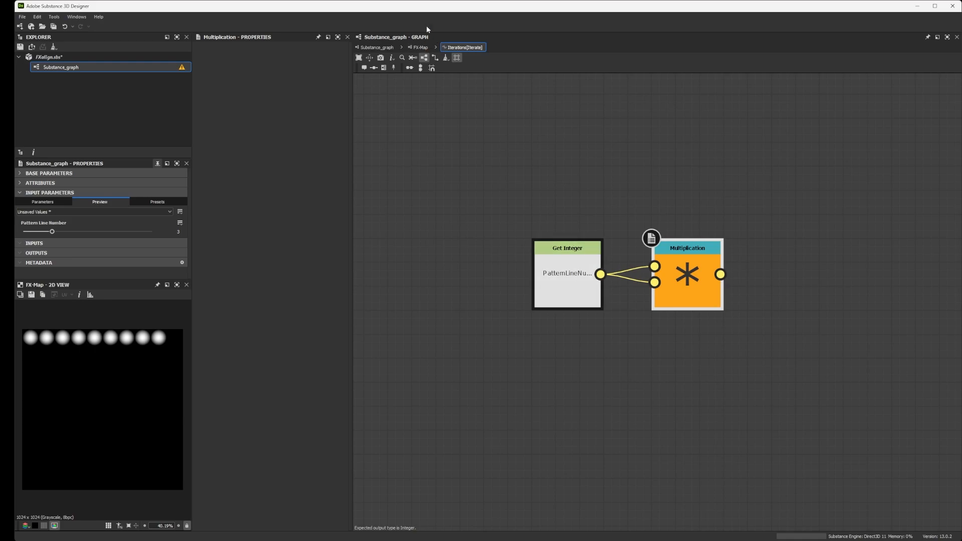
# Return to the FX-Map graph and open the Quadrant node's Color / Luminosity function
pyautogui.click(421, 48)
pyautogui.click(644, 287)
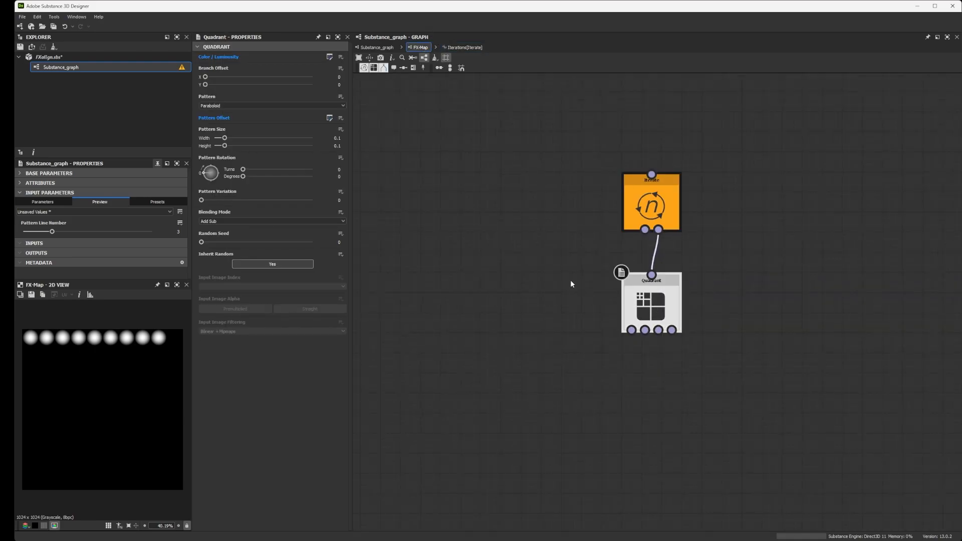
pyautogui.scroll(2, 571, 284)
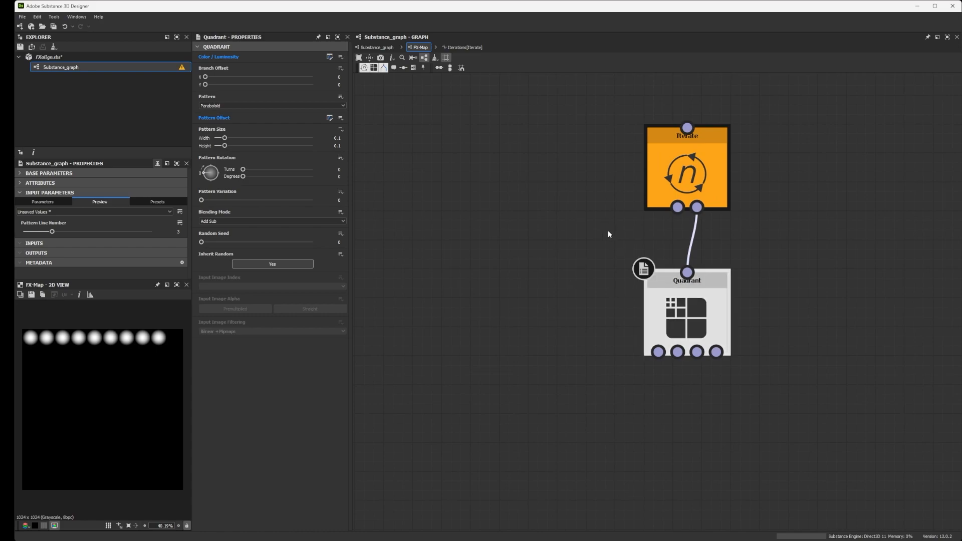
pyautogui.click(328, 57)
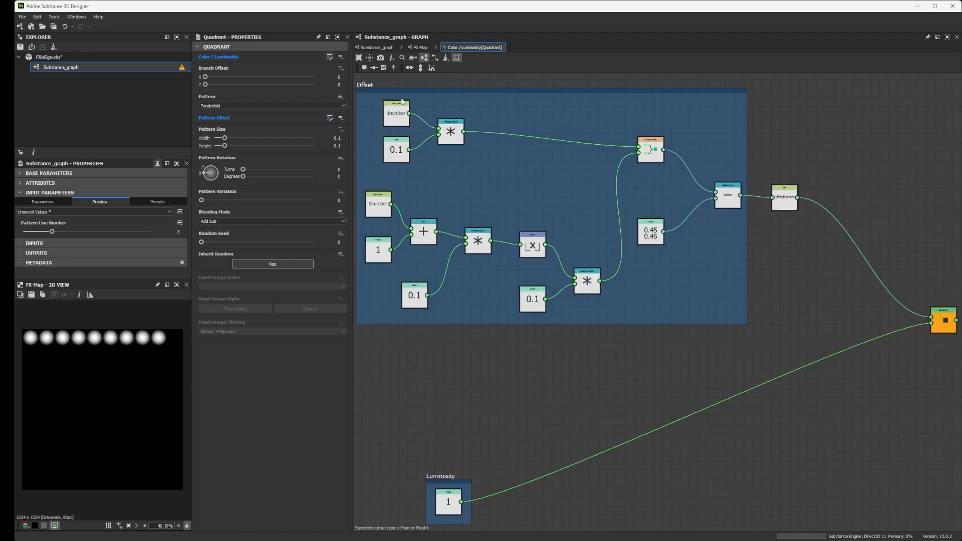
# Examine the Offset frame's horizontal and vertical branches, from the $number nodes through to the vector and Subtraction nodes
pyautogui.scroll(-1, 504, 217)
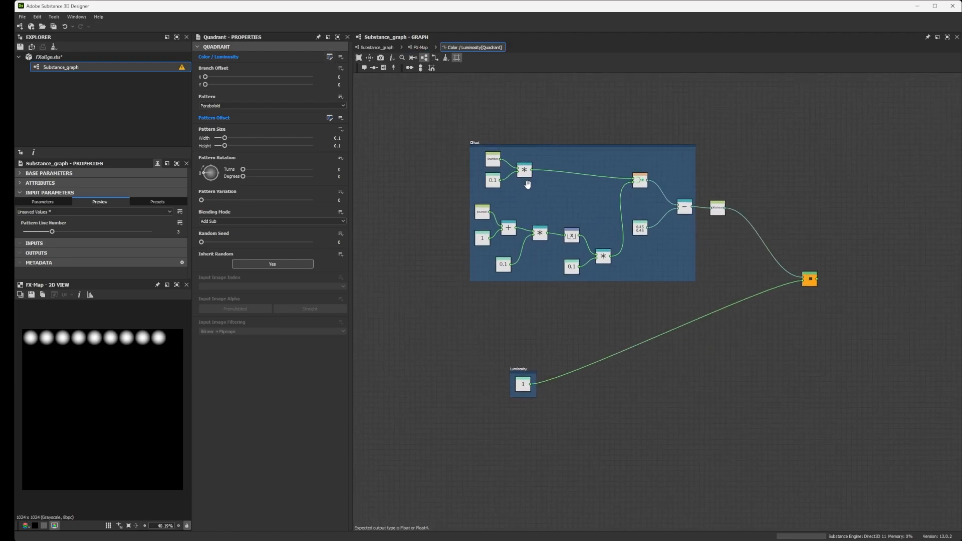
pyautogui.moveTo(505, 213); pyautogui.dragTo(489, 245, button='middle')
pyautogui.scroll(2, 501, 293)
pyautogui.scroll(1, 501, 293)
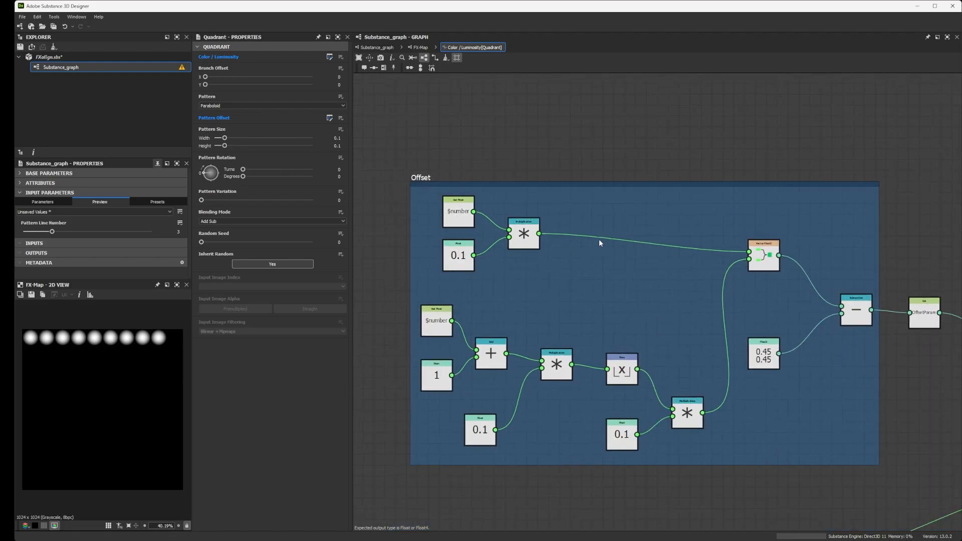
pyautogui.scroll(3, 523, 233)
pyautogui.scroll(-1, 540, 233)
pyautogui.scroll(2, 539, 232)
pyautogui.moveTo(521, 230); pyautogui.dragTo(654, 230, button='middle')
pyautogui.scroll(-3, 654, 230)
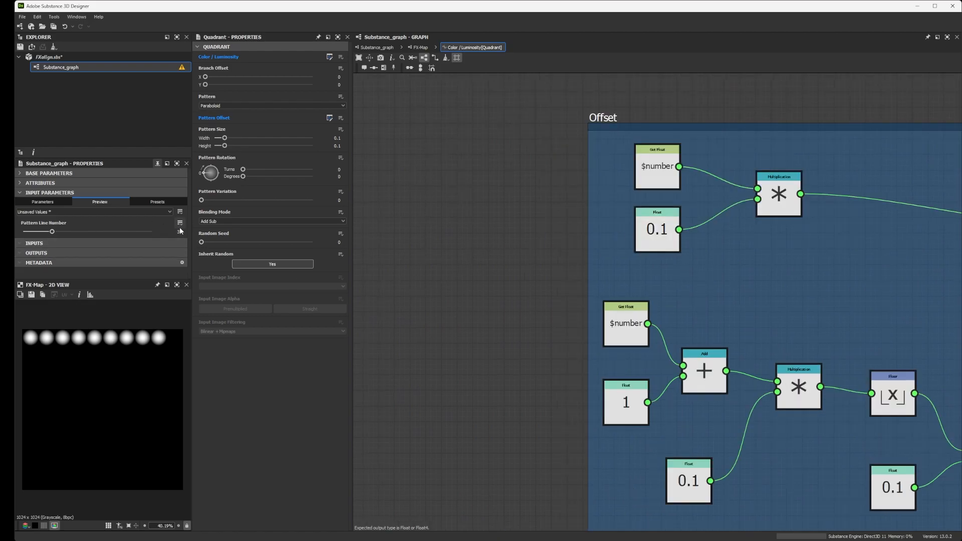
# Add a Get Integer node outside the Offset frame and assign it the PatternLineNumber variable
pyautogui.press('space')
pyautogui.write('get')
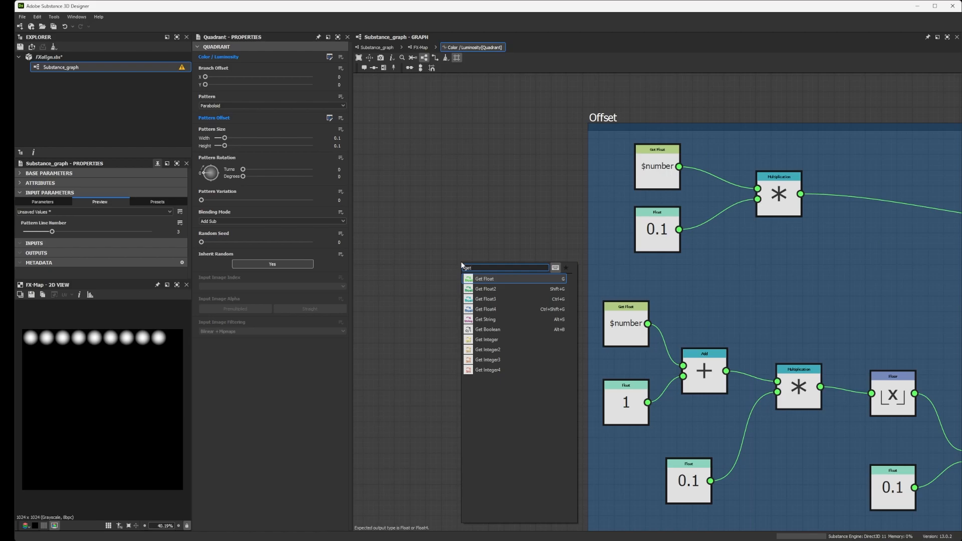
pyautogui.click(504, 339)
pyautogui.click(343, 55)
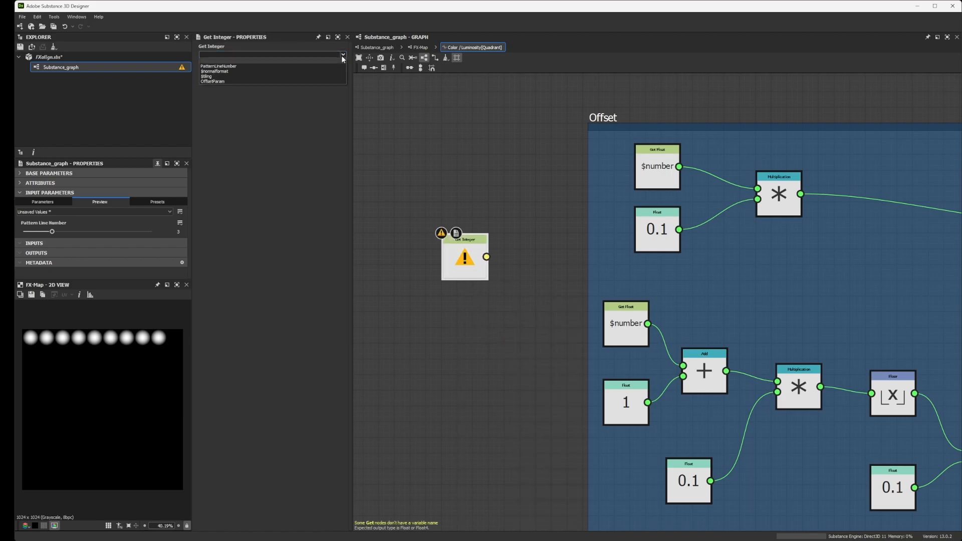
pyautogui.click(248, 65)
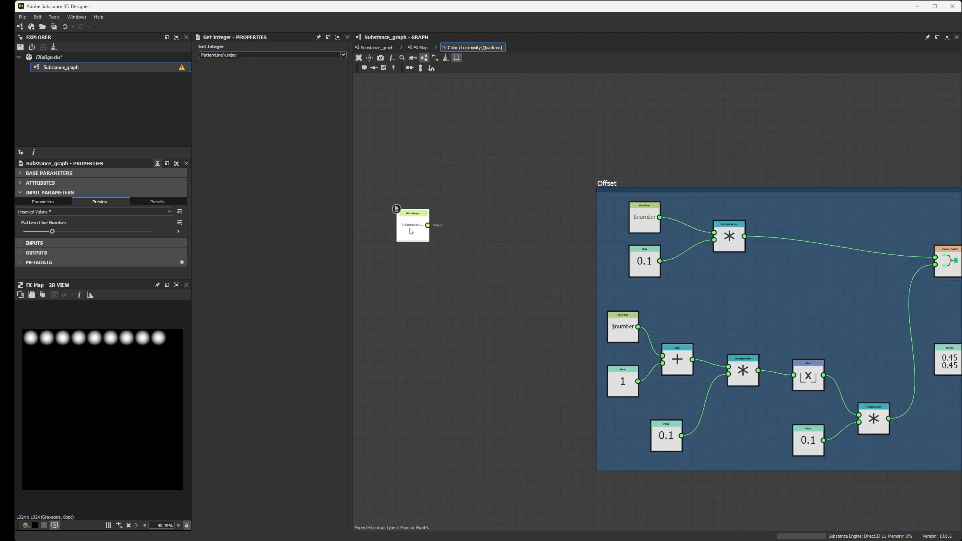
# Convert the PatternLineNumber Get Integer output to a float with a connected To Float node
pyautogui.scroll(3, 424, 233)
pyautogui.moveTo(420, 239); pyautogui.dragTo(478, 239)
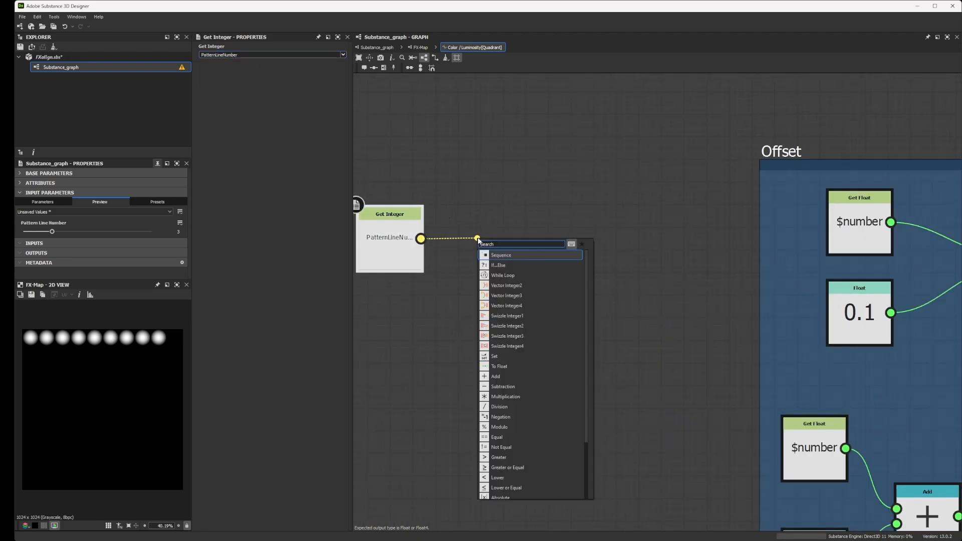
pyautogui.click(501, 255)
pyautogui.scroll(-3, 576, 257)
pyautogui.moveTo(593, 257); pyautogui.dragTo(515, 277, button='middle')
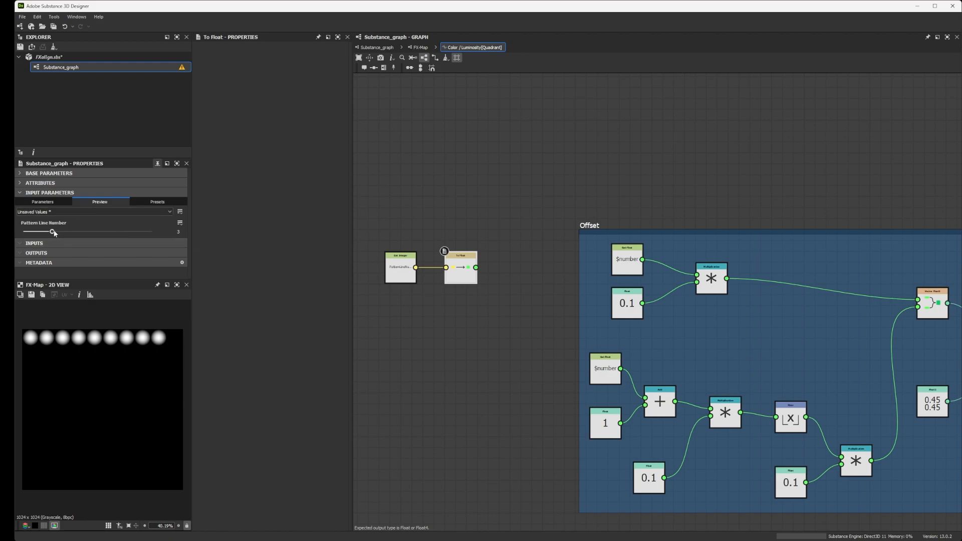
# Set Pattern Line Number to 2 and move the Get Integer and To Float nodes down to free space above them
pyautogui.moveTo(51, 231); pyautogui.dragTo(45, 233)
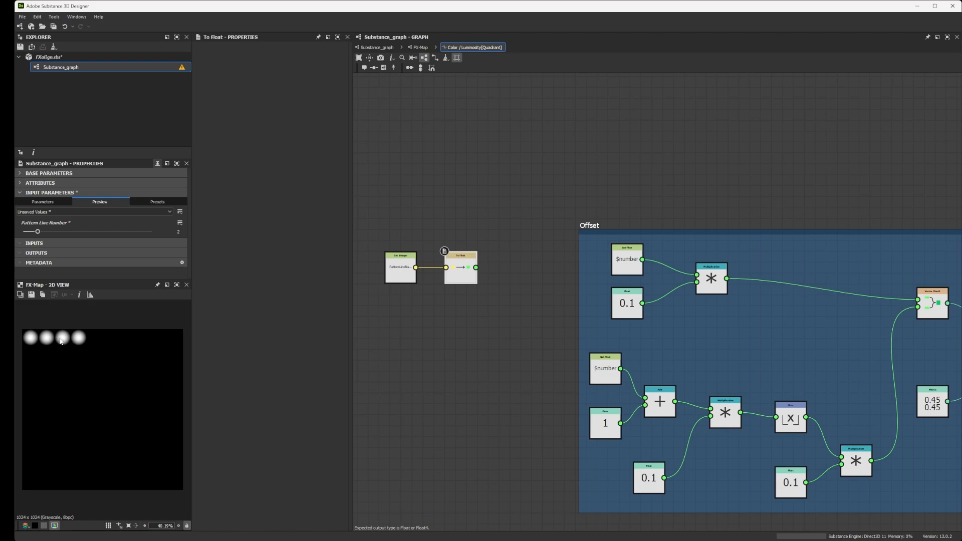
pyautogui.keyDown('ctrl'); pyautogui.moveTo(464, 275); pyautogui.dragTo(514, 306); pyautogui.keyUp('ctrl')
pyautogui.moveTo(409, 255); pyautogui.dragTo(537, 341)
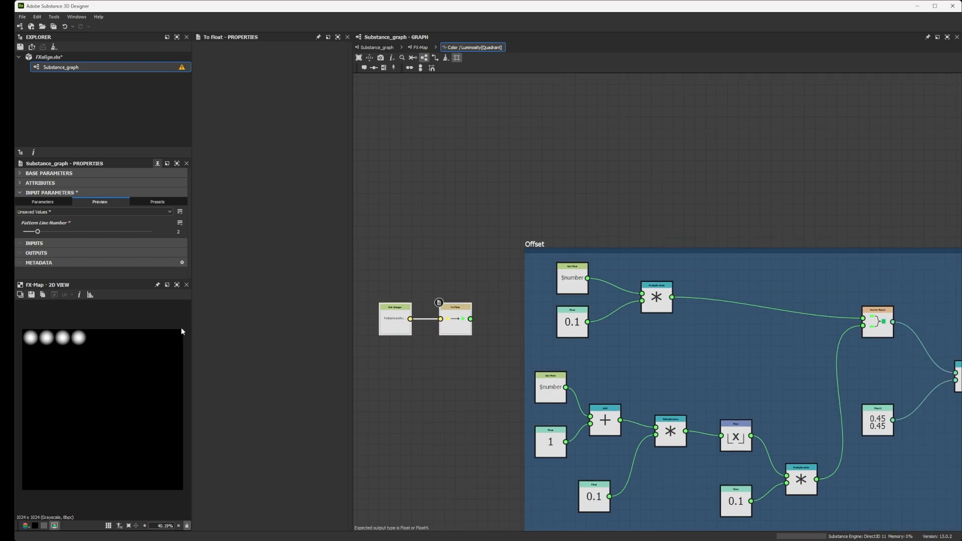
pyautogui.moveTo(381, 275); pyautogui.dragTo(480, 363)
pyautogui.moveTo(460, 324); pyautogui.dragTo(487, 389)
# Add a Float node with a value of 1 above the PatternLineNumber and To Float nodes
pyautogui.click(437, 305)
pyautogui.press('space')
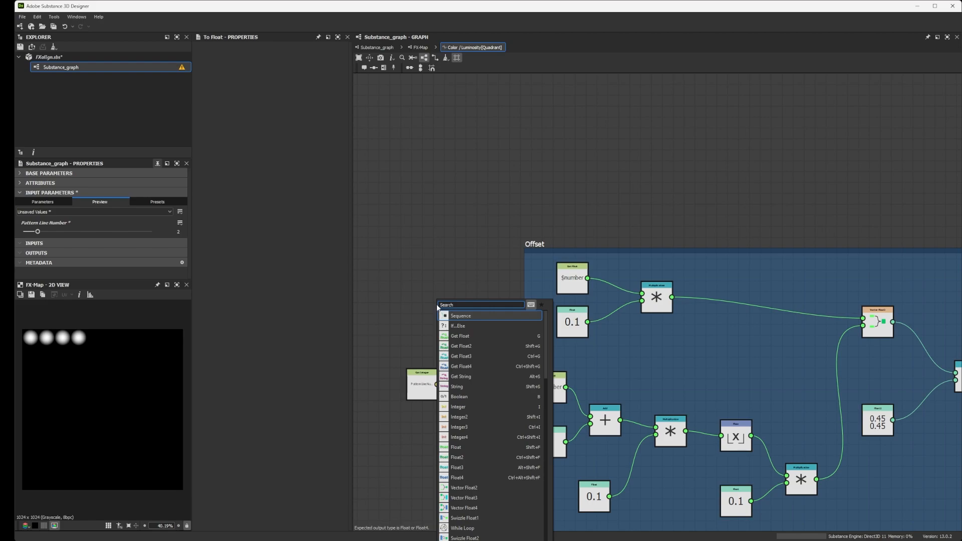
pyautogui.write('flo')
pyautogui.press('Return')
pyautogui.moveTo(258, 55); pyautogui.dragTo(321, 64)
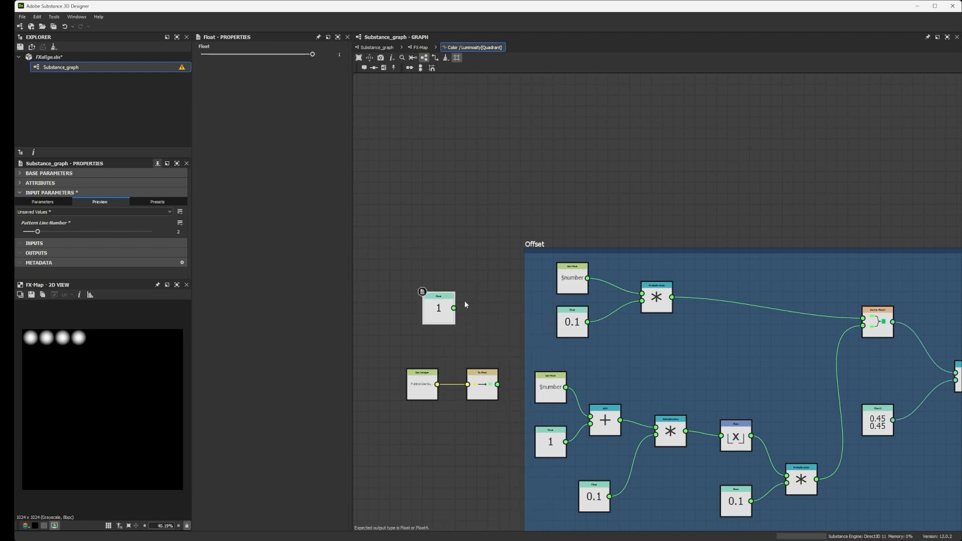
# Shift the new nodes away from the Offset frame and add a Division node with Float 1 as its first input
pyautogui.moveTo(393, 333); pyautogui.dragTo(449, 383)
pyautogui.click(454, 307)
pyautogui.moveTo(454, 300); pyautogui.dragTo(480, 325)
pyautogui.write('div')
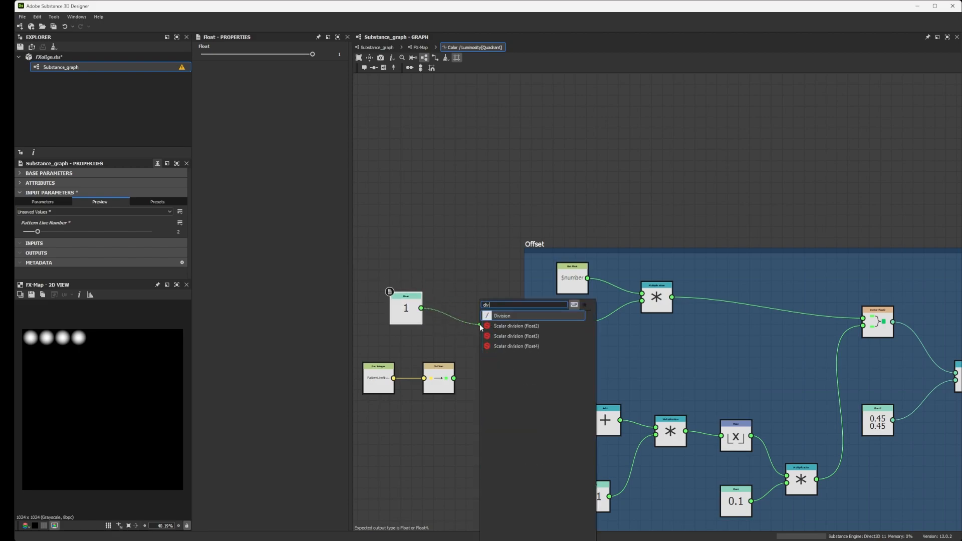
pyautogui.click(506, 317)
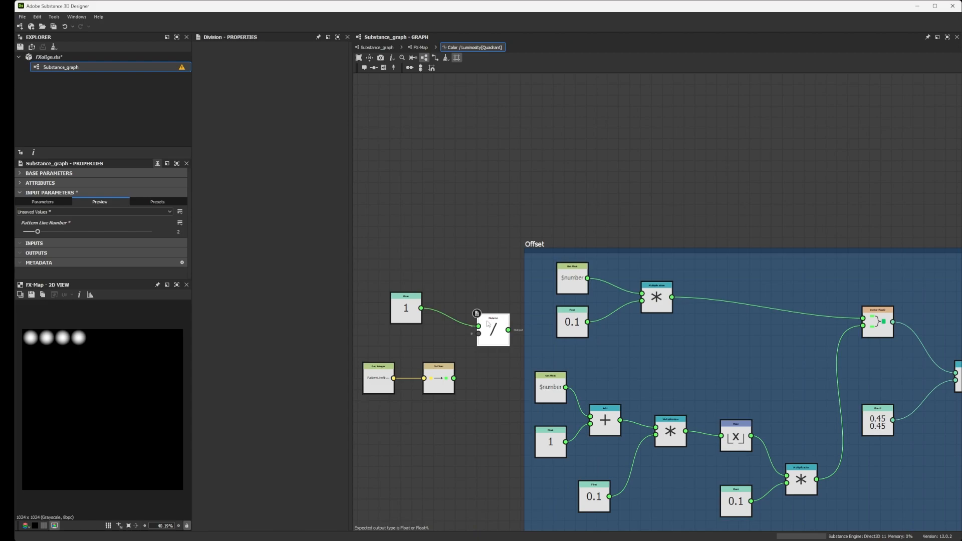
# Wire To Float into Division's second input and Division into the vector node's first input, with Pattern Line Number set to 3
pyautogui.moveTo(493, 327); pyautogui.dragTo(863, 318)
pyautogui.scroll(2, 370, 375)
pyautogui.moveTo(38, 232)
pyautogui.mouseDown()
pyautogui.moveTo(109, 233)
pyautogui.moveTo(26, 232)
pyautogui.moveTo(74, 233)
pyautogui.moveTo(52, 232)
pyautogui.mouseUp()
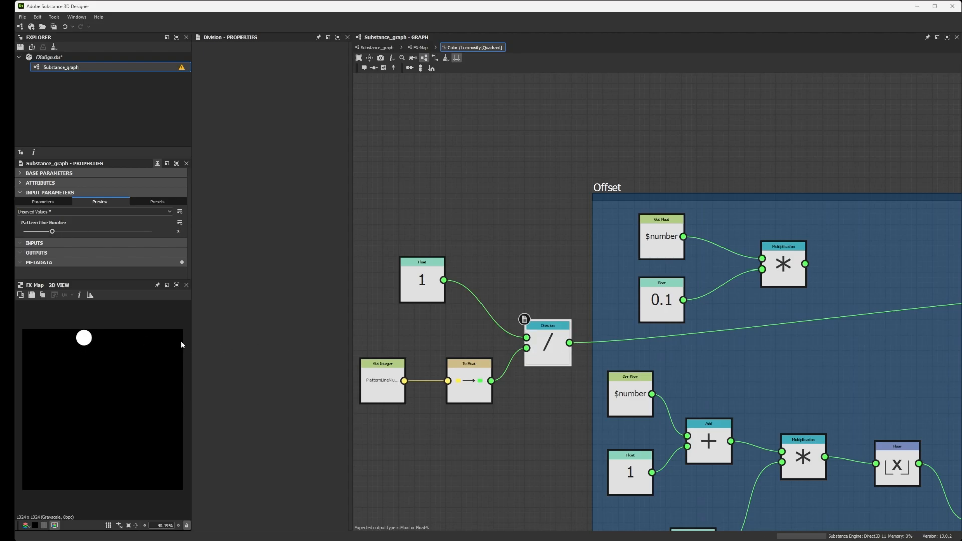
# Delete the link between the lower branch's final Multiplication node and the vector node
pyautogui.scroll(-3, 696, 404)
pyautogui.moveTo(697, 405); pyautogui.dragTo(585, 359, button='middle')
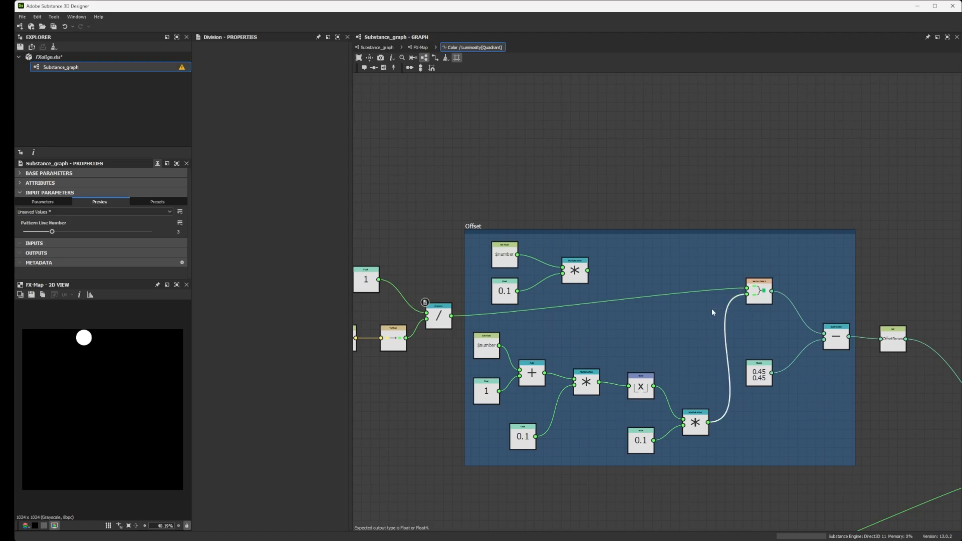
pyautogui.press('Delete')
# Reposition the Float 1, Get Integer, To Float and Division nodes as a group slightly farther from the Offset frame
pyautogui.moveTo(421, 275); pyautogui.dragTo(477, 339, button='middle')
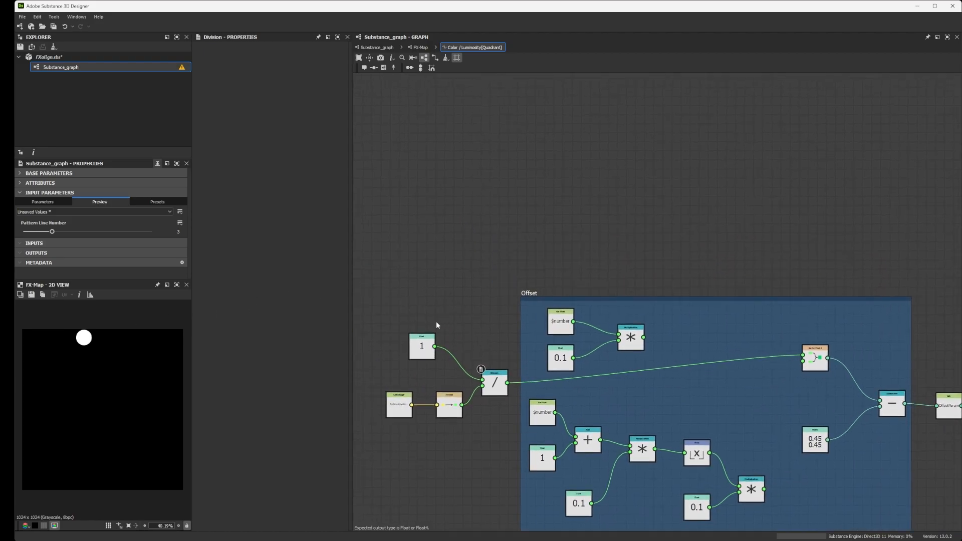
pyautogui.scroll(3, 478, 338)
pyautogui.moveTo(497, 353); pyautogui.dragTo(482, 352)
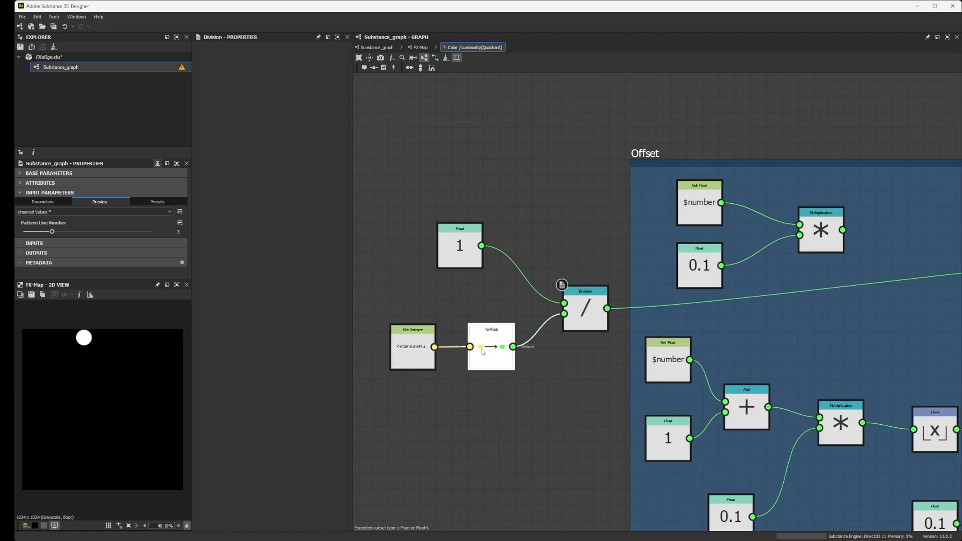
pyautogui.click(416, 356)
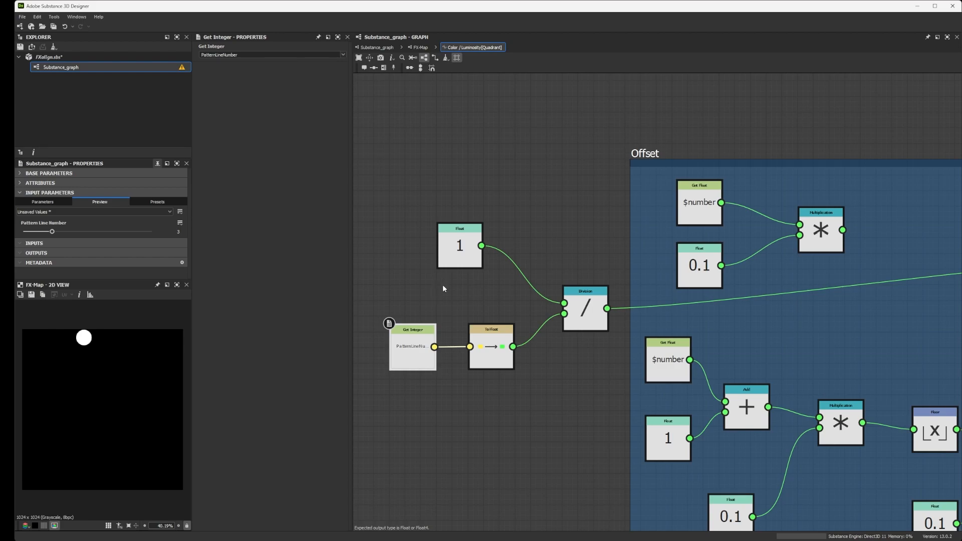
pyautogui.moveTo(450, 322); pyautogui.dragTo(495, 335, button='middle')
pyautogui.moveTo(408, 253); pyautogui.dragTo(626, 402)
pyautogui.moveTo(629, 331); pyautogui.dragTo(614, 346)
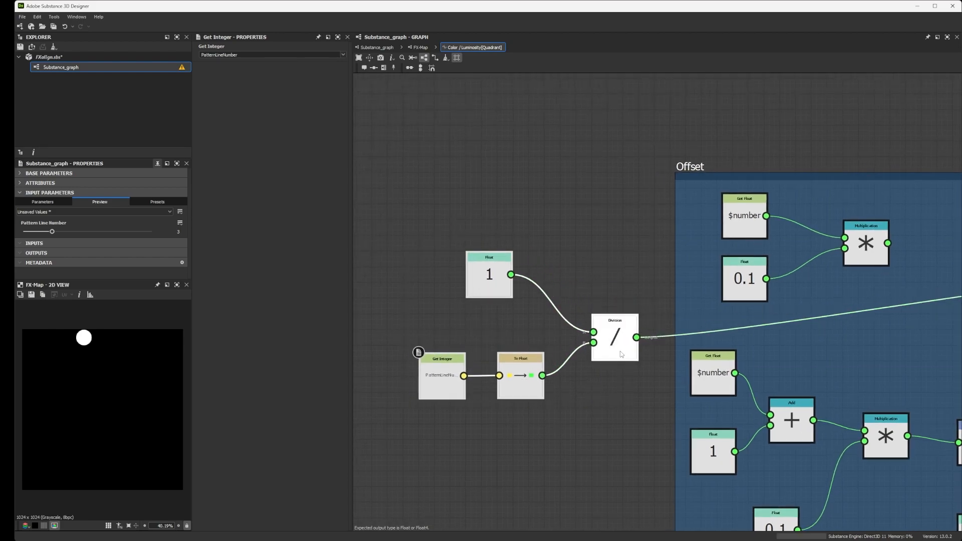
# Replace 0.1 with the Division result as the upper Multiplication's second input, and connect that Multiplication to the vector node's first input
pyautogui.click(750, 217)
pyautogui.moveTo(647, 346); pyautogui.dragTo(545, 353, button='middle')
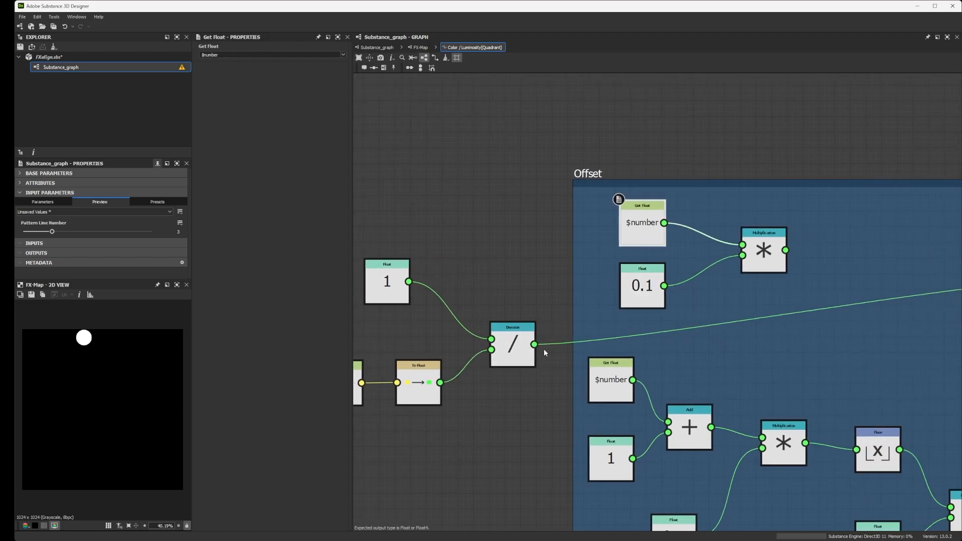
pyautogui.moveTo(799, 256); pyautogui.dragTo(690, 261, button='middle')
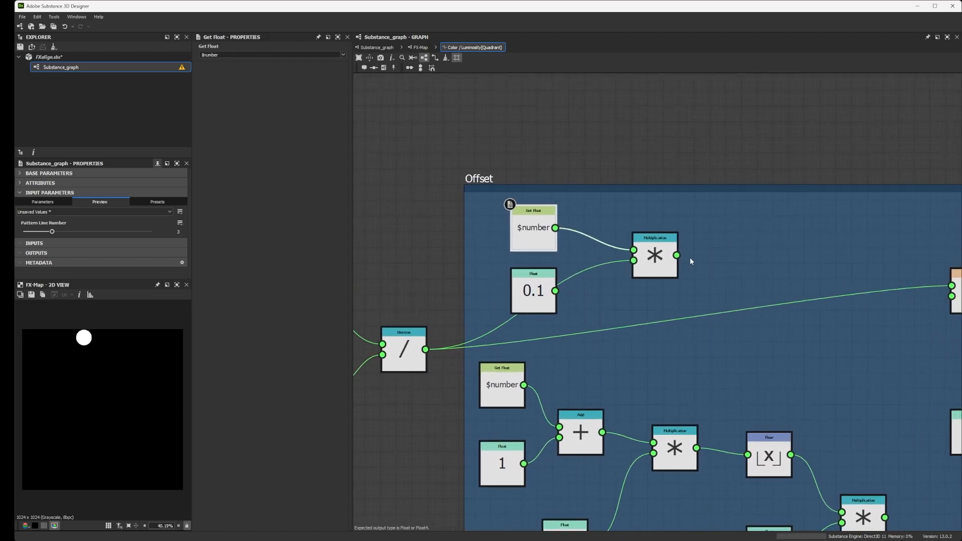
pyautogui.scroll(-3, 691, 260)
pyautogui.moveTo(683, 259); pyautogui.dragTo(844, 273)
# Connect the vector node's output directly to the OffsetParam Set node, bypassing the Subtraction node
pyautogui.moveTo(859, 362); pyautogui.dragTo(703, 352, button='middle')
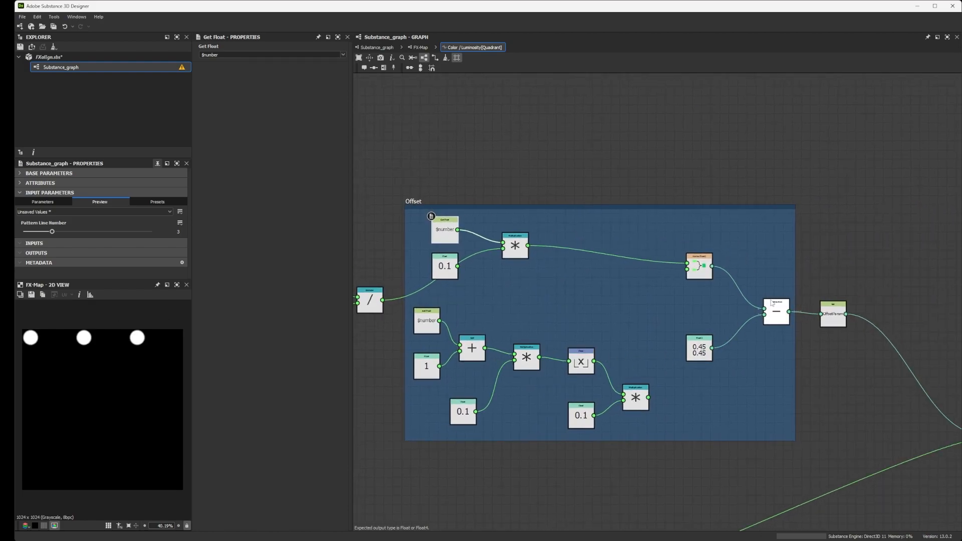
pyautogui.moveTo(712, 266); pyautogui.dragTo(832, 304)
pyautogui.scroll(-2, 83, 417)
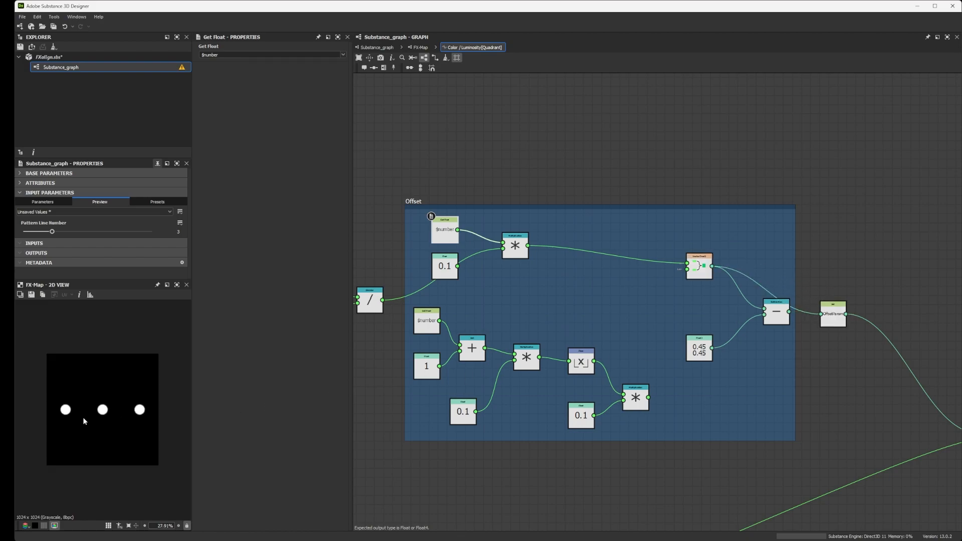
# Delete the unused Float 0.1 node beneath the upper $number node in the Offset frame
pyautogui.moveTo(432, 226); pyautogui.dragTo(544, 255, button='middle')
pyautogui.scroll(5, 544, 256)
pyautogui.scroll(-5, 543, 255)
pyautogui.click(549, 307)
pyautogui.press('Delete')
# Align the Float 1 node directly above the To Float node
pyautogui.moveTo(537, 300); pyautogui.dragTo(714, 229, button='middle')
pyautogui.scroll(-1, 643, 233)
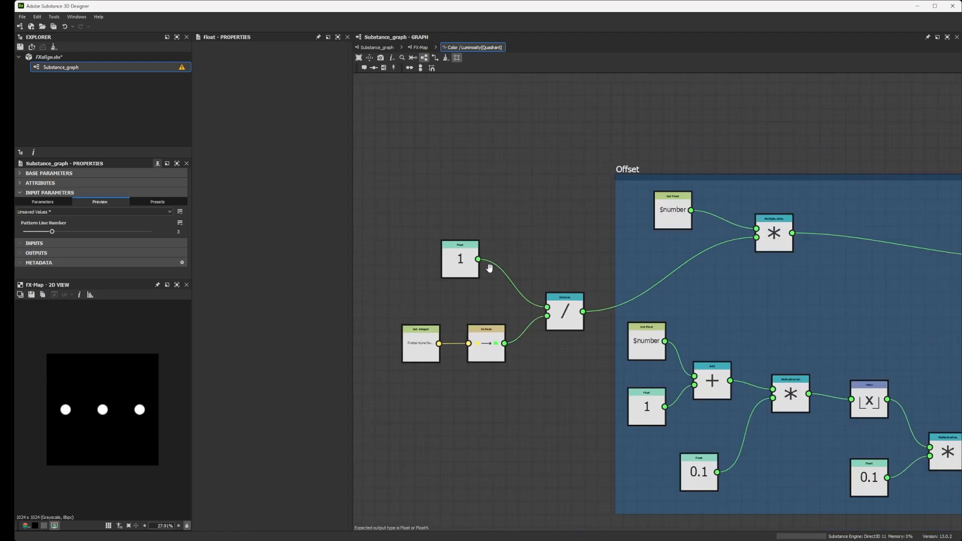
pyautogui.scroll(3, 486, 265)
pyautogui.moveTo(506, 247); pyautogui.dragTo(550, 260)
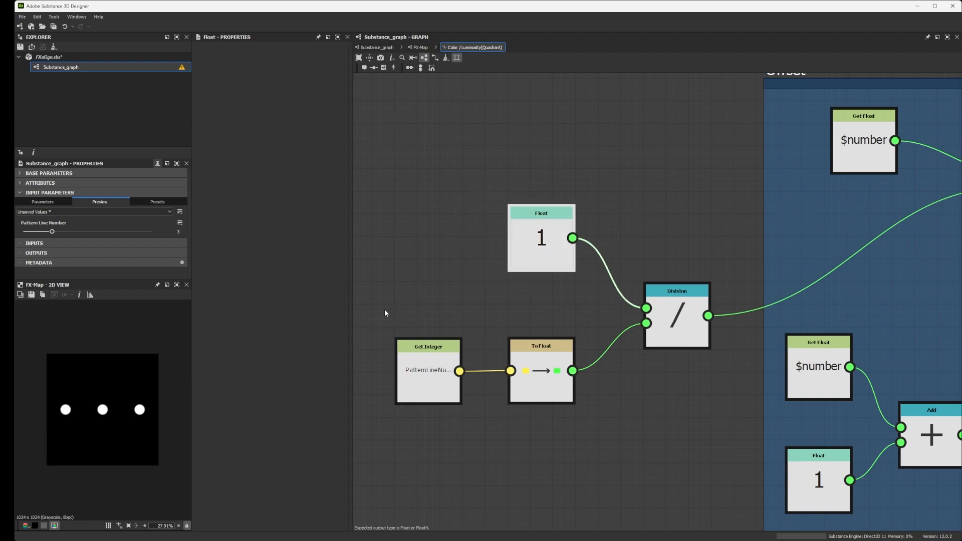
# Set Pattern Line Number to 2 and inspect the spacing of the dots in the 2D preview
pyautogui.moveTo(361, 327); pyautogui.dragTo(484, 359)
pyautogui.keyDown('ctrl'); pyautogui.click(527, 362); pyautogui.keyUp('ctrl')
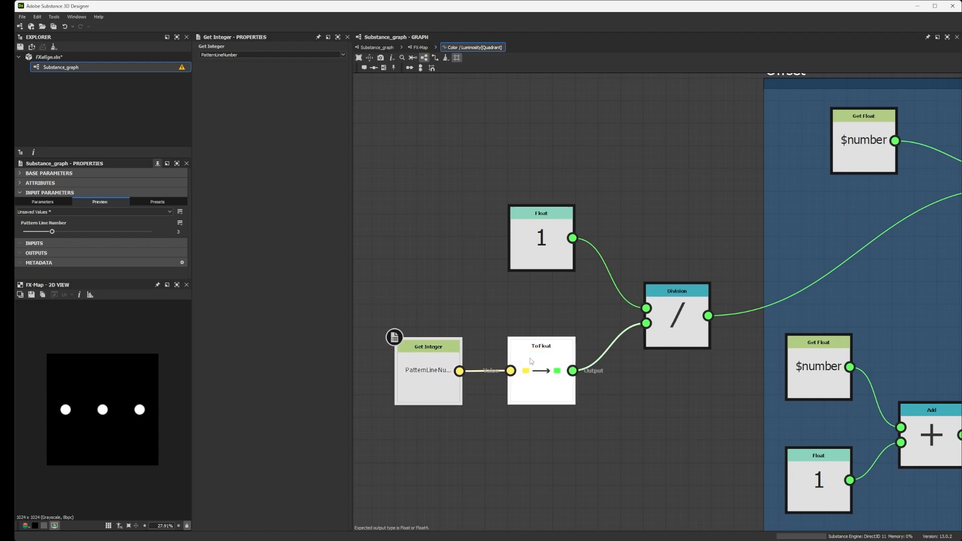
pyautogui.scroll(-3, 465, 359)
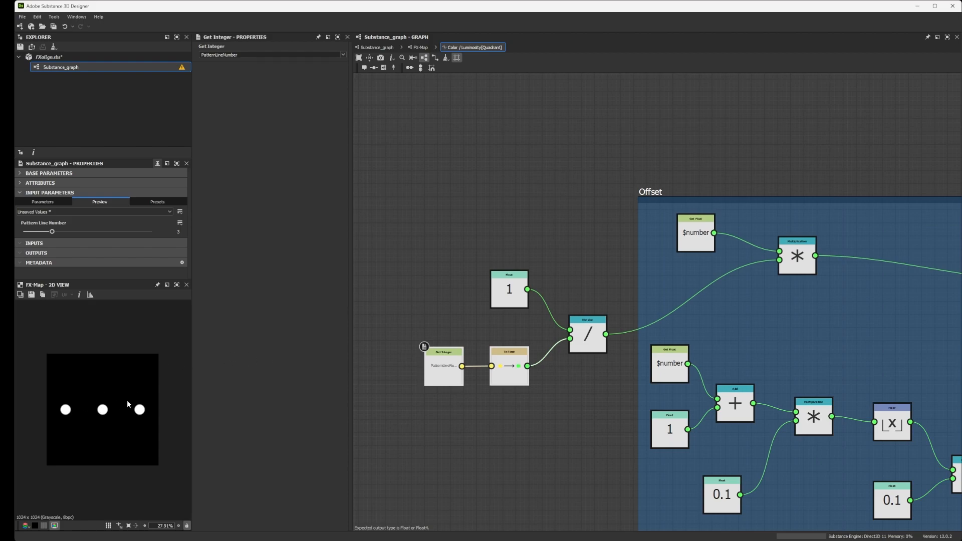
pyautogui.moveTo(52, 232); pyautogui.dragTo(38, 232)
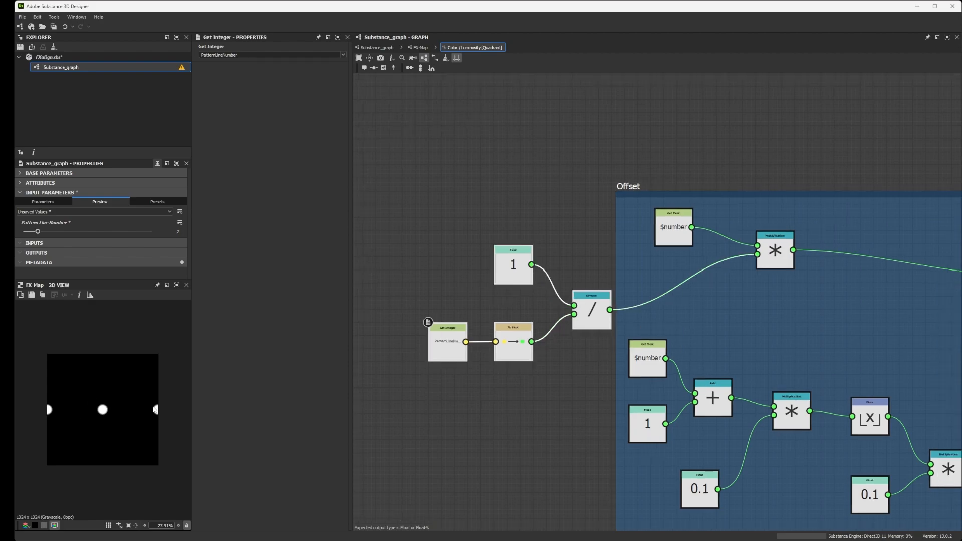
pyautogui.scroll(2, 105, 419)
pyautogui.scroll(-1, 106, 419)
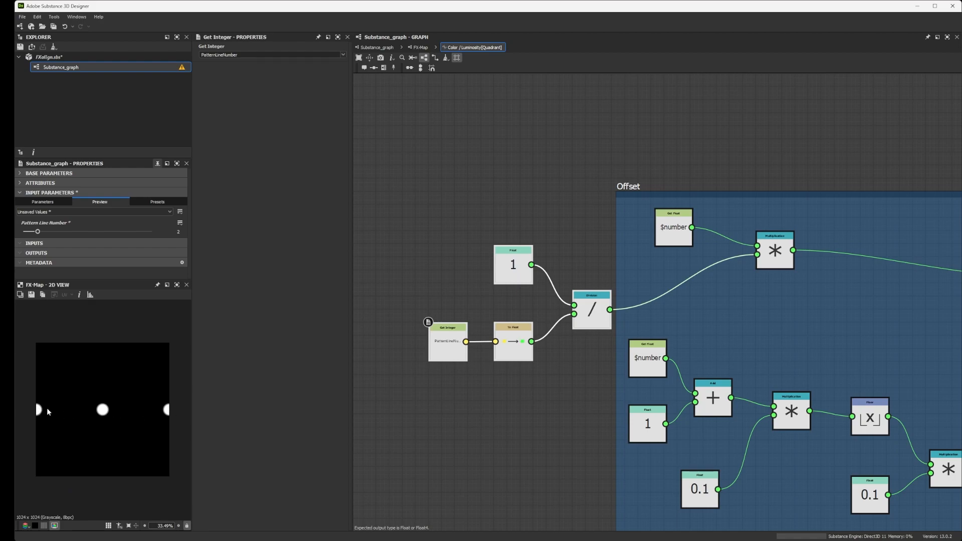
pyautogui.moveTo(40, 231)
pyautogui.mouseDown()
pyautogui.moveTo(110, 241)
pyautogui.moveTo(38, 238)
pyautogui.mouseUp()
# Examine the PatternLineNumber division chain and the Offset frame's branches against the pattern in the 2D preview
pyautogui.moveTo(565, 379); pyautogui.dragTo(505, 300, button='middle')
pyautogui.scroll(-3, 504, 300)
pyautogui.moveTo(644, 361); pyautogui.dragTo(607, 334, button='middle')
pyautogui.scroll(3, 602, 347)
pyautogui.scroll(-1, 600, 346)
pyautogui.scroll(-2, 607, 342)
pyautogui.scroll(2, 606, 334)
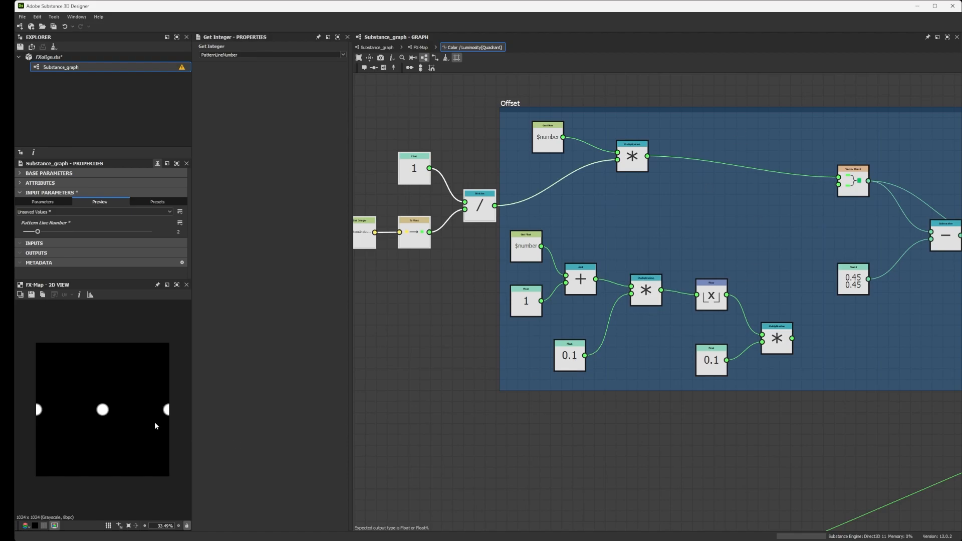
pyautogui.scroll(-1, 42, 407)
pyautogui.scroll(-1, 160, 403)
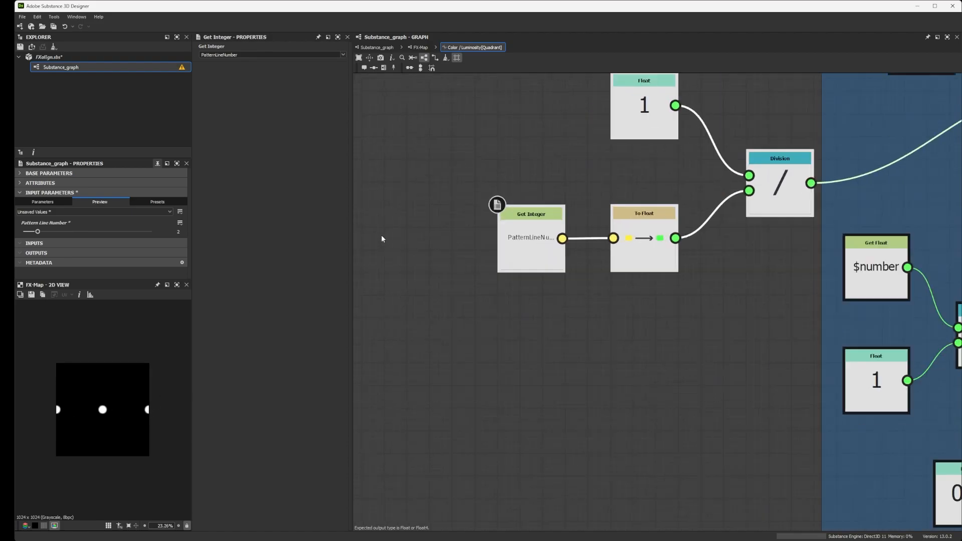
pyautogui.scroll(2, 382, 239)
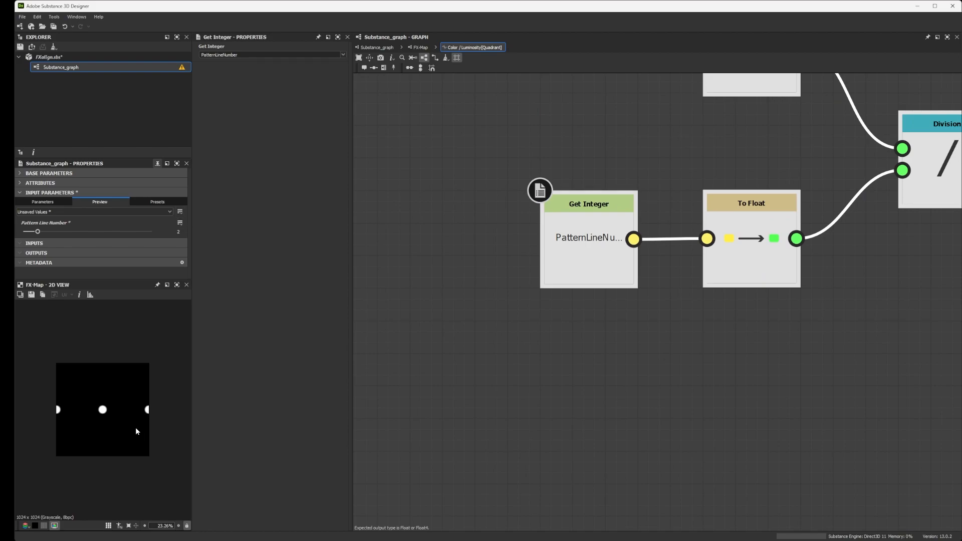
pyautogui.scroll(-2, 540, 311)
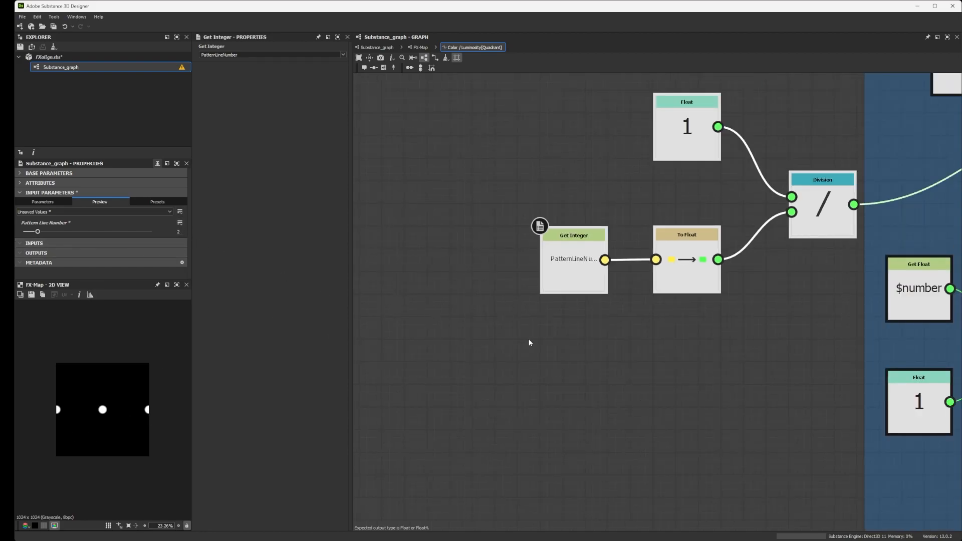
pyautogui.scroll(-2, 600, 339)
pyautogui.click(573, 347)
pyautogui.moveTo(933, 349); pyautogui.dragTo(606, 264, button='middle')
pyautogui.scroll(-2, 678, 281)
pyautogui.scroll(-2, 605, 264)
pyautogui.scroll(2, 606, 264)
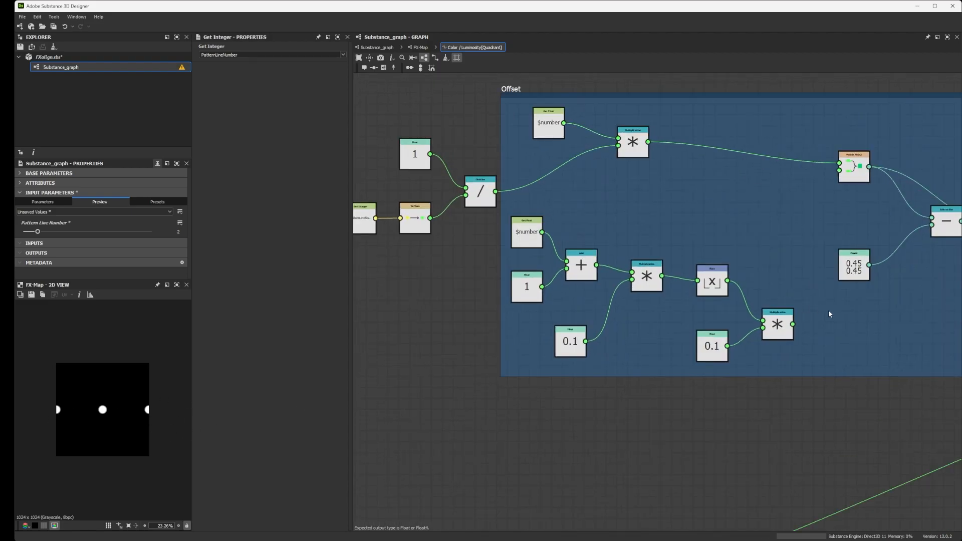
# Delete the Subtraction node, the 0.45 Float2 and the lower $number branch from the Offset frame
pyautogui.click(777, 323)
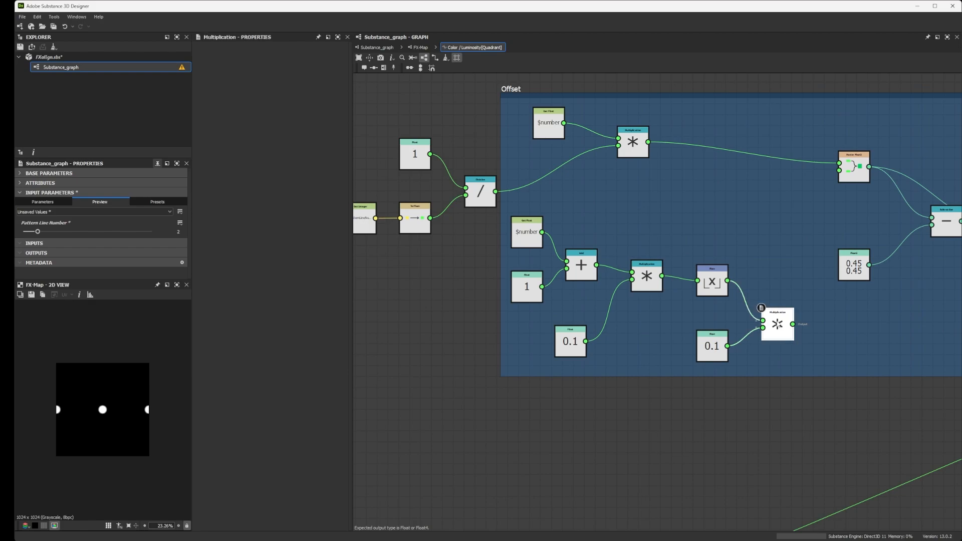
pyautogui.moveTo(834, 275); pyautogui.dragTo(613, 282, button='middle')
pyautogui.click(719, 228)
pyautogui.moveTo(720, 228); pyautogui.dragTo(690, 272)
pyautogui.press('Delete')
pyautogui.click(633, 273)
pyautogui.press('Delete')
pyautogui.scroll(-2, 520, 249)
pyautogui.moveTo(519, 249); pyautogui.dragTo(745, 262, button='middle')
pyautogui.scroll(1, 633, 255)
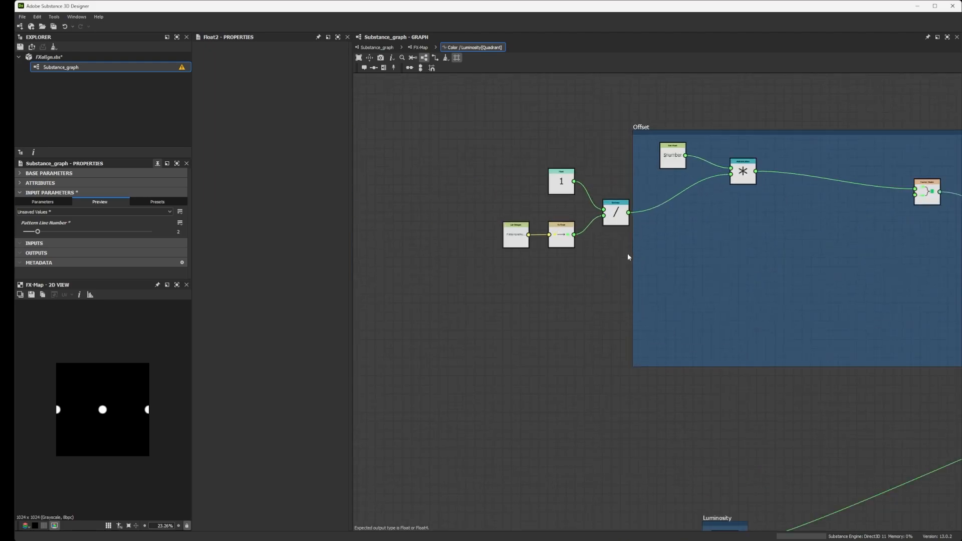
pyautogui.scroll(1, 603, 269)
pyautogui.moveTo(603, 269); pyautogui.dragTo(491, 281, button='middle')
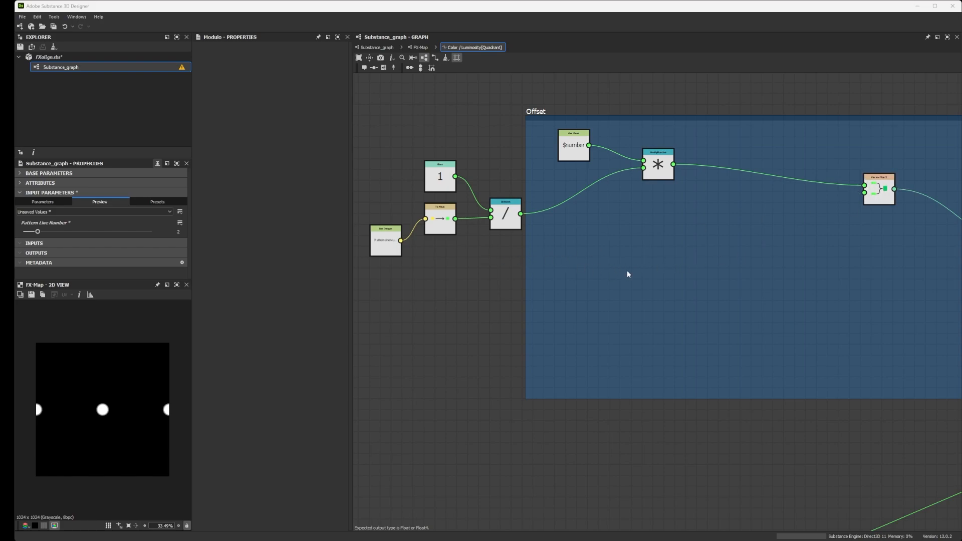
# Set Pattern Line Number to 3 and add a Modulo node in the Offset frame with PatternLineNumber wired to its second input
pyautogui.moveTo(38, 232); pyautogui.dragTo(51, 232)
pyautogui.press('space')
pyautogui.write('modulo')
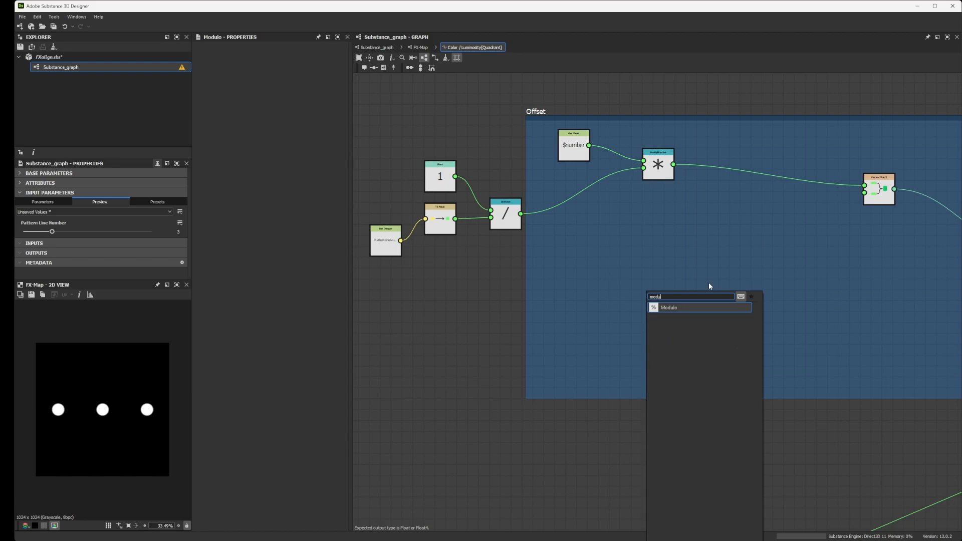
pyautogui.click(663, 308)
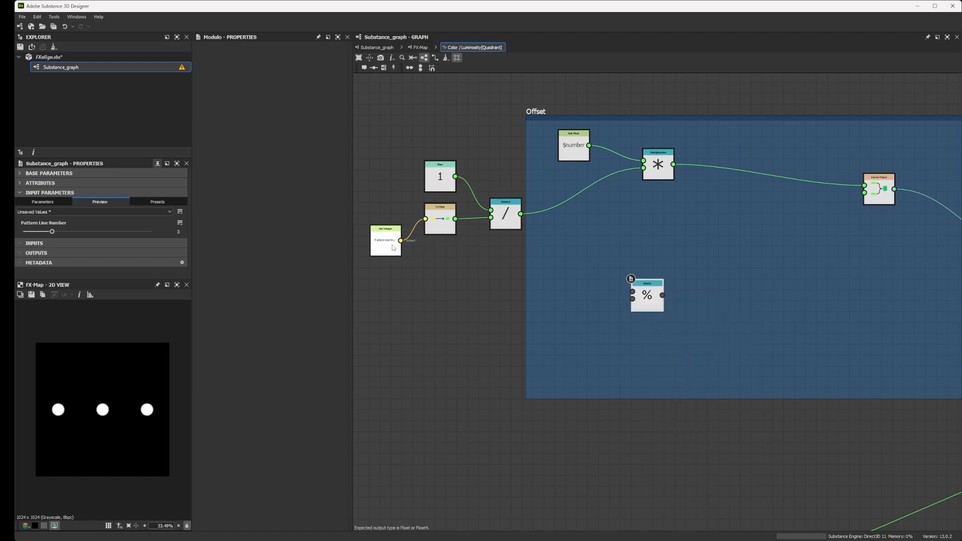
pyautogui.scroll(3, 393, 246)
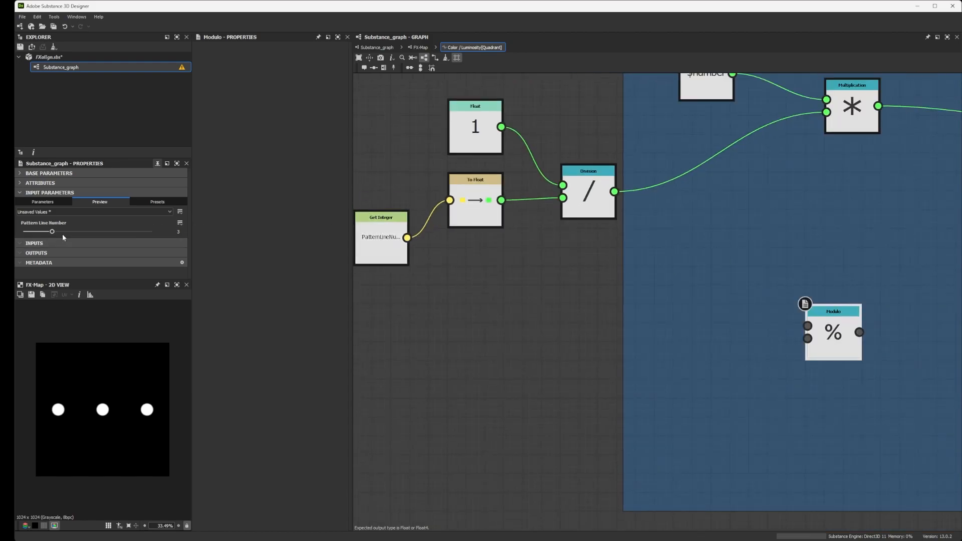
pyautogui.moveTo(407, 237); pyautogui.dragTo(803, 312)
pyautogui.scroll(-2, 766, 309)
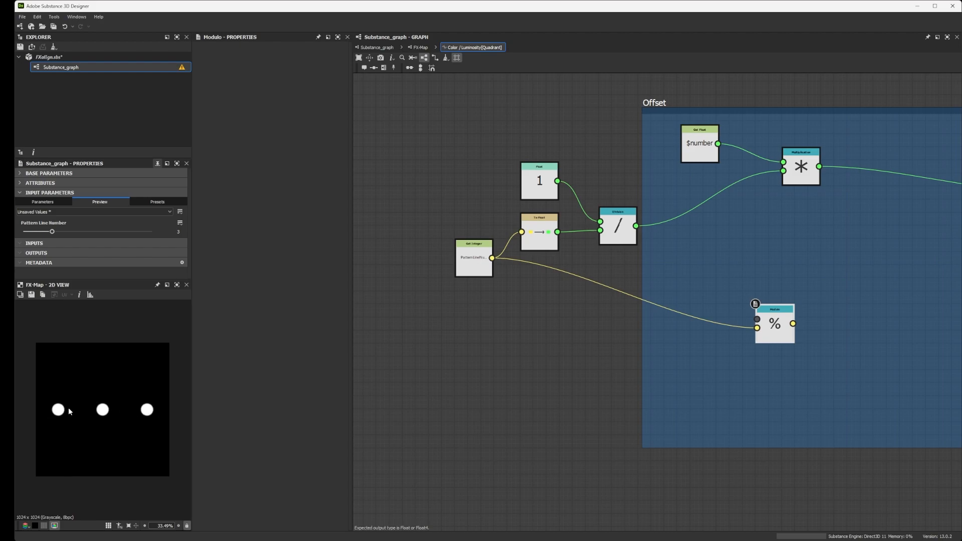
# Add a Floor node beside the Multiplication node in the Offset frame and feed it the Multiplication output
pyautogui.moveTo(667, 219); pyautogui.dragTo(476, 230, button='middle')
pyautogui.scroll(-3, 476, 230)
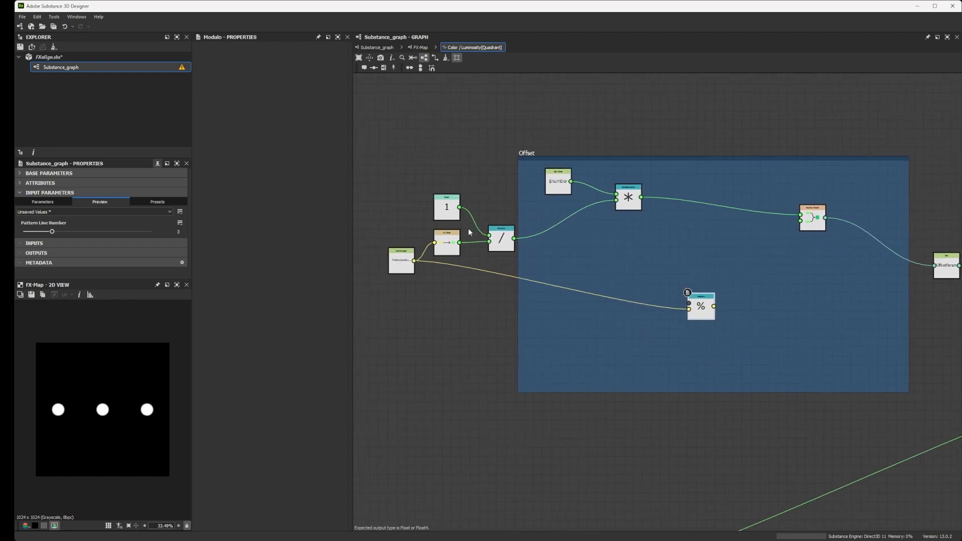
pyautogui.click(628, 201)
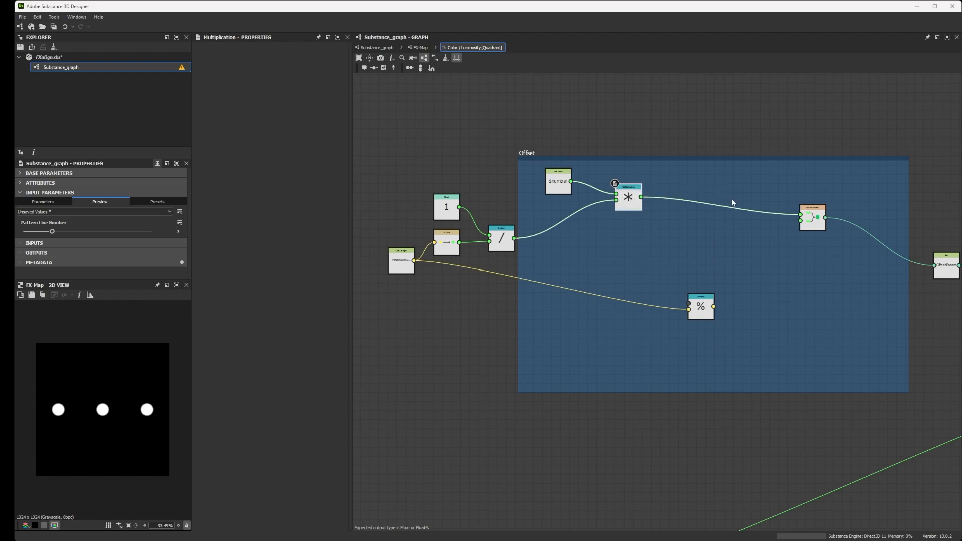
pyautogui.click(657, 245)
pyautogui.press('space')
pyautogui.write('fl')
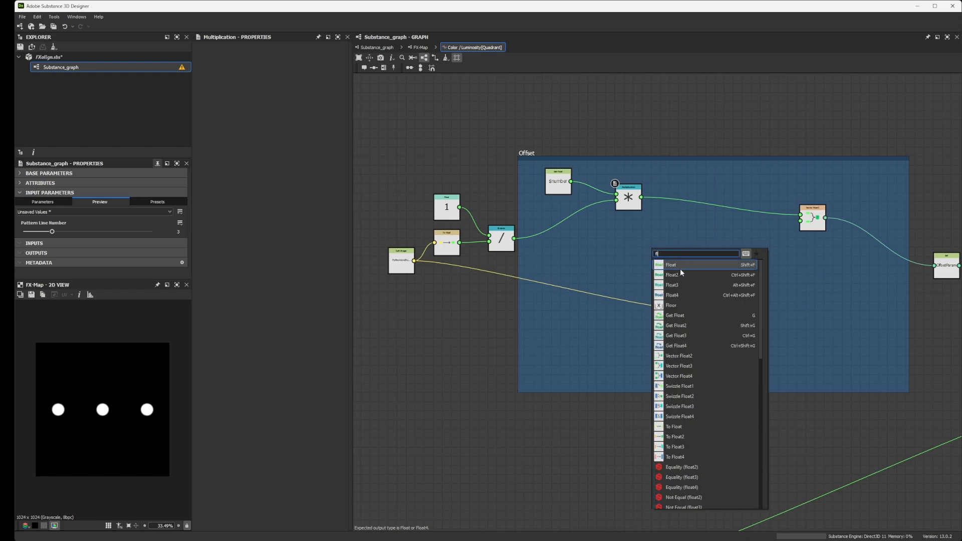
pyautogui.click(672, 305)
pyautogui.moveTo(642, 197); pyautogui.dragTo(669, 256)
pyautogui.moveTo(702, 303); pyautogui.dragTo(721, 298)
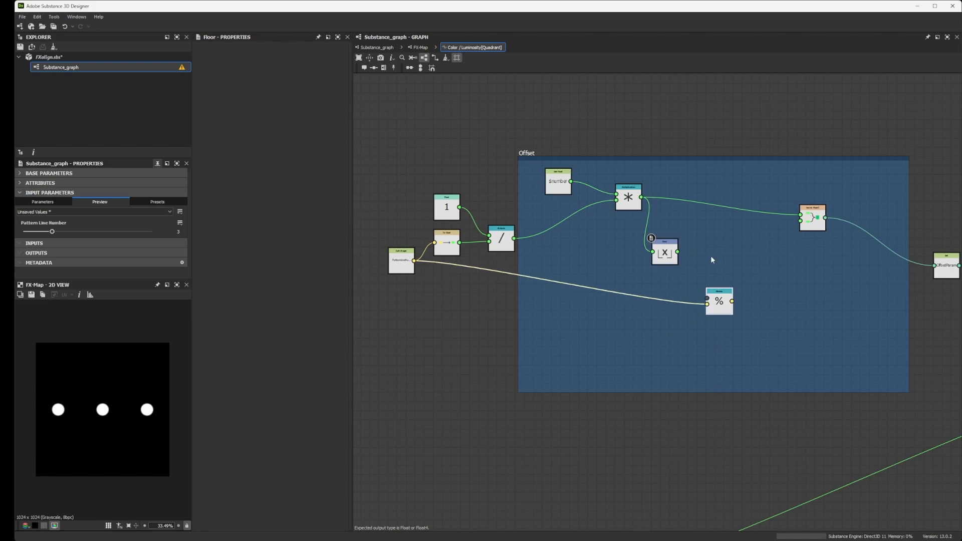
# Wire the Floor output into the Modulo's first input and the To Float output into its second input
pyautogui.moveTo(678, 252); pyautogui.dragTo(712, 291)
pyautogui.click(484, 263)
pyautogui.moveTo(460, 242)
pyautogui.mouseDown()
pyautogui.moveTo(654, 302)
pyautogui.moveTo(706, 301)
pyautogui.mouseUp()
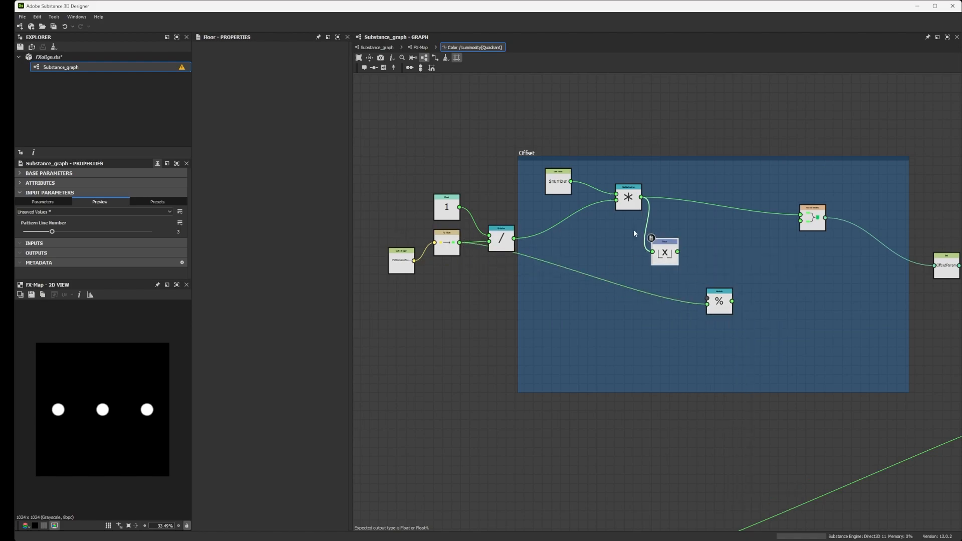
pyautogui.moveTo(678, 252); pyautogui.dragTo(712, 300)
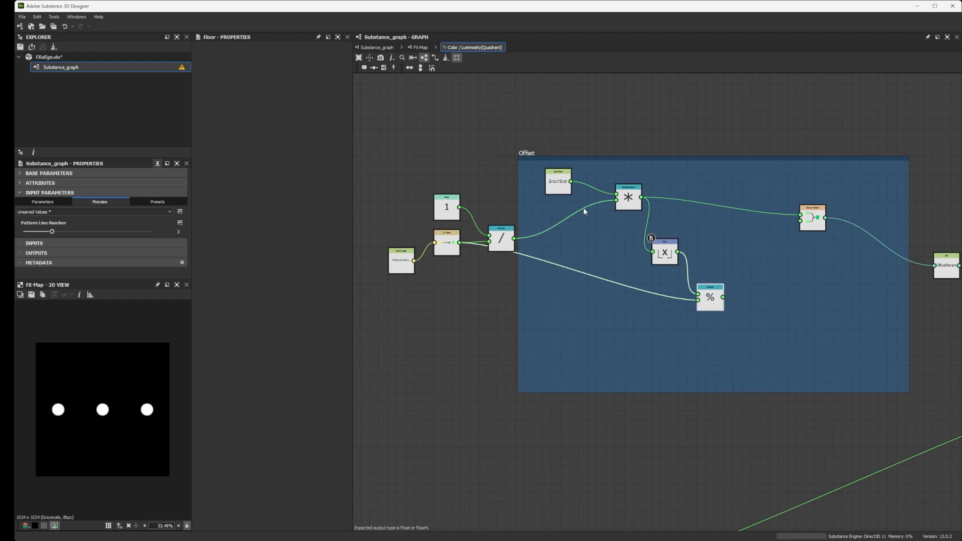
# Multiply the Modulo output by the Division result in a new Multiplication node and feed it into the Vector Float2's second input
pyautogui.scroll(4, 391, 244)
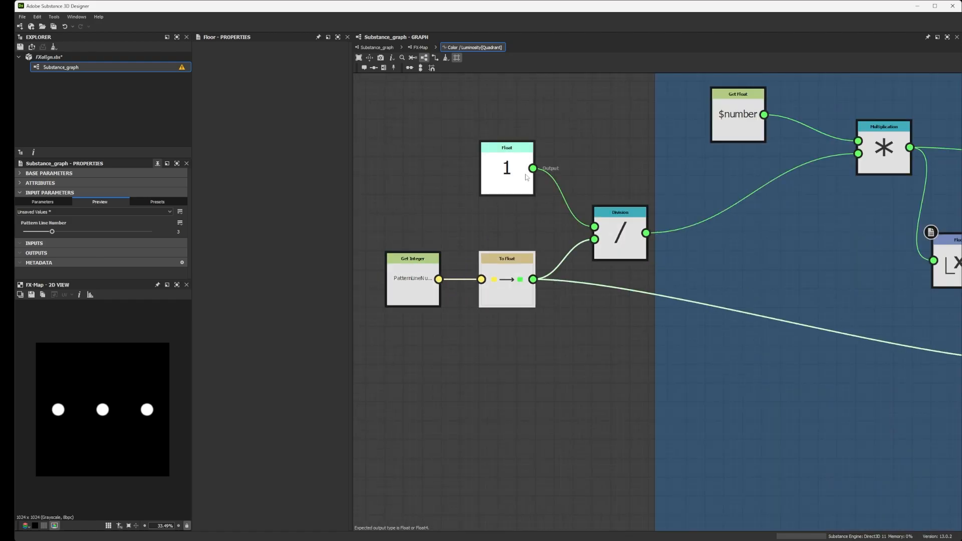
pyautogui.scroll(-4, 595, 194)
pyautogui.moveTo(663, 230); pyautogui.dragTo(535, 236, button='middle')
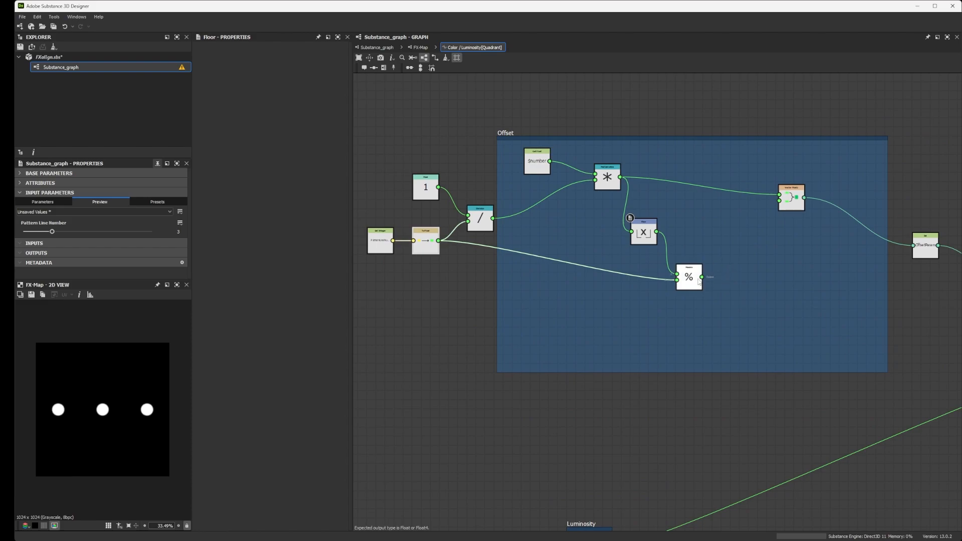
pyautogui.moveTo(702, 277); pyautogui.dragTo(740, 269)
pyautogui.click(767, 425)
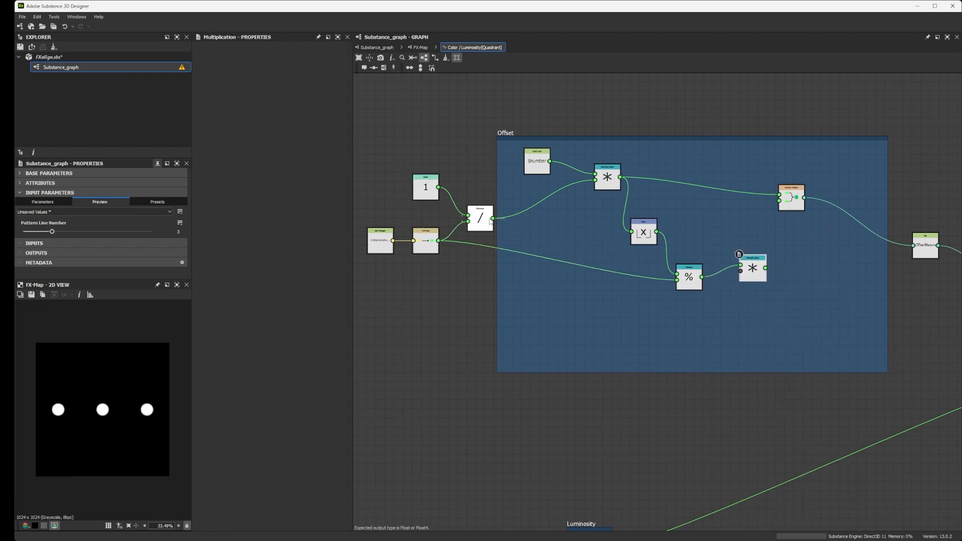
pyautogui.moveTo(493, 219); pyautogui.dragTo(741, 271)
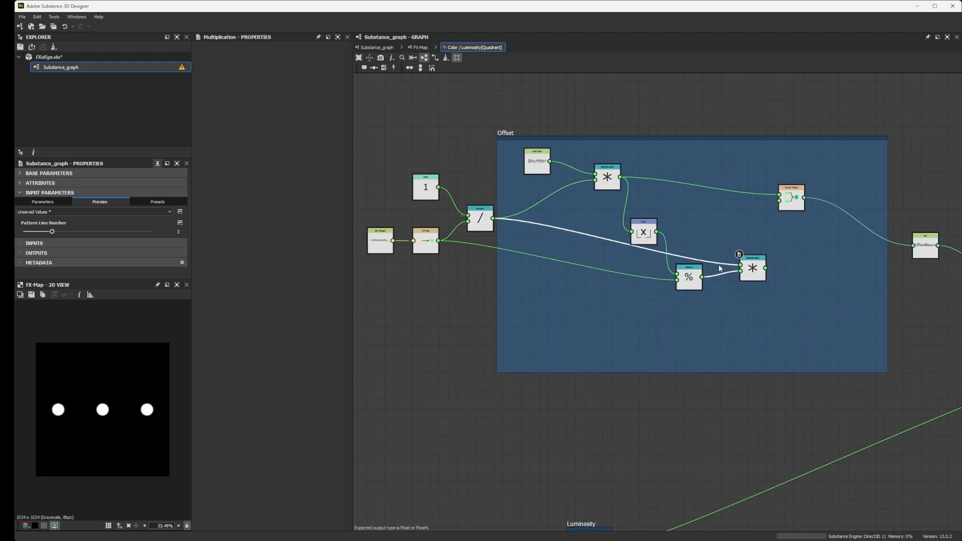
pyautogui.moveTo(766, 269); pyautogui.dragTo(781, 205)
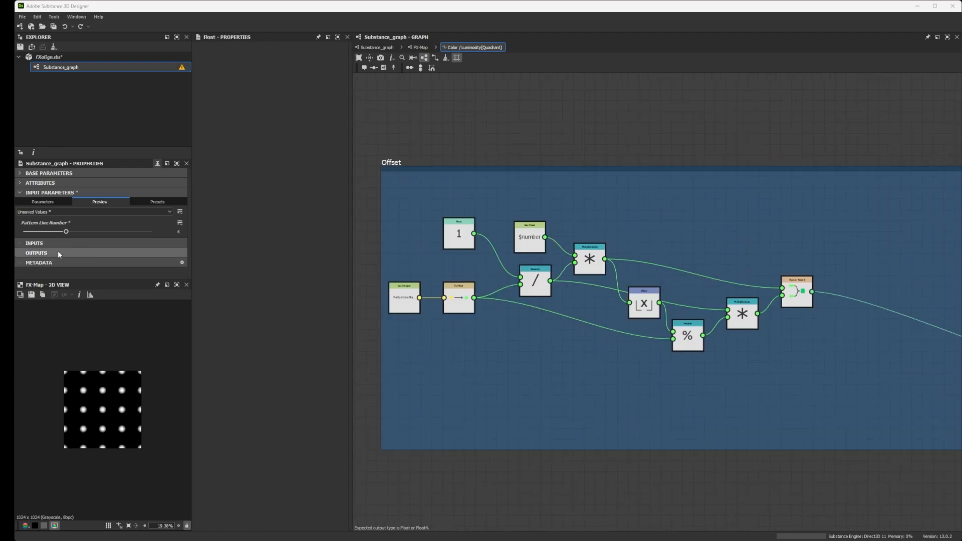
# Set Pattern Line Number to 2 and check the dot grid in the 2D preview against the Offset node chain
pyautogui.moveTo(52, 231)
pyautogui.mouseDown()
pyautogui.moveTo(67, 232)
pyautogui.moveTo(38, 232)
pyautogui.mouseUp()
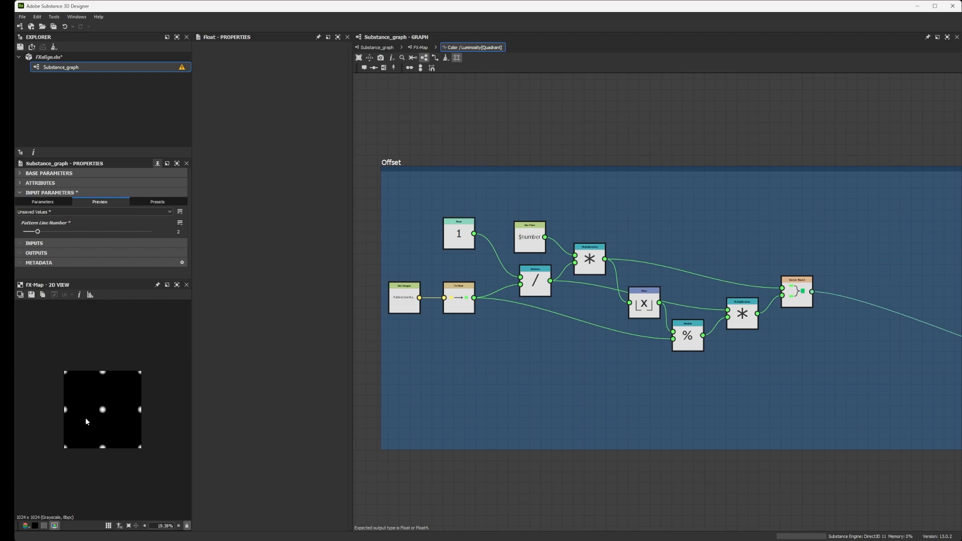
pyautogui.scroll(-3, 680, 325)
pyautogui.scroll(3, 687, 313)
pyautogui.moveTo(790, 299); pyautogui.dragTo(659, 299, button='middle')
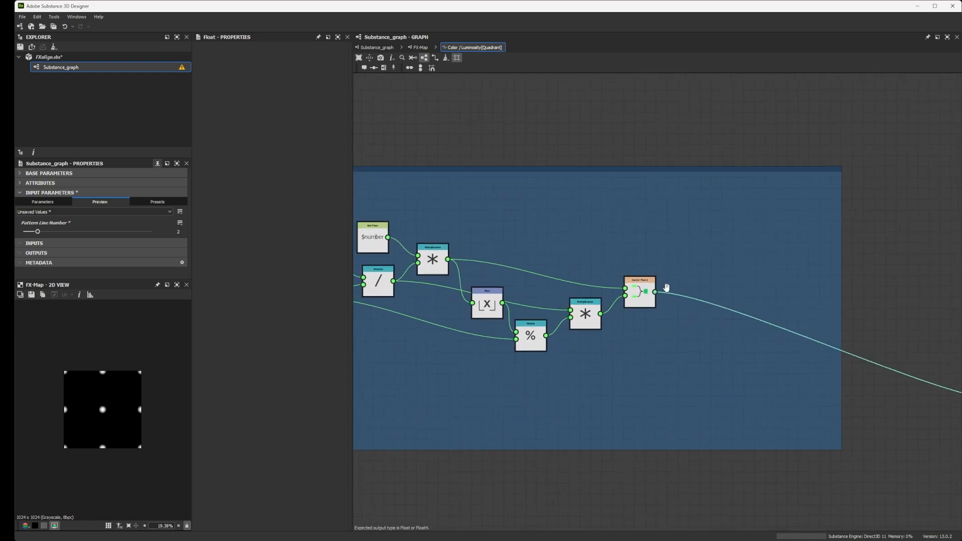
pyautogui.scroll(3, 661, 303)
pyautogui.scroll(-3, 639, 298)
pyautogui.scroll(1, 645, 307)
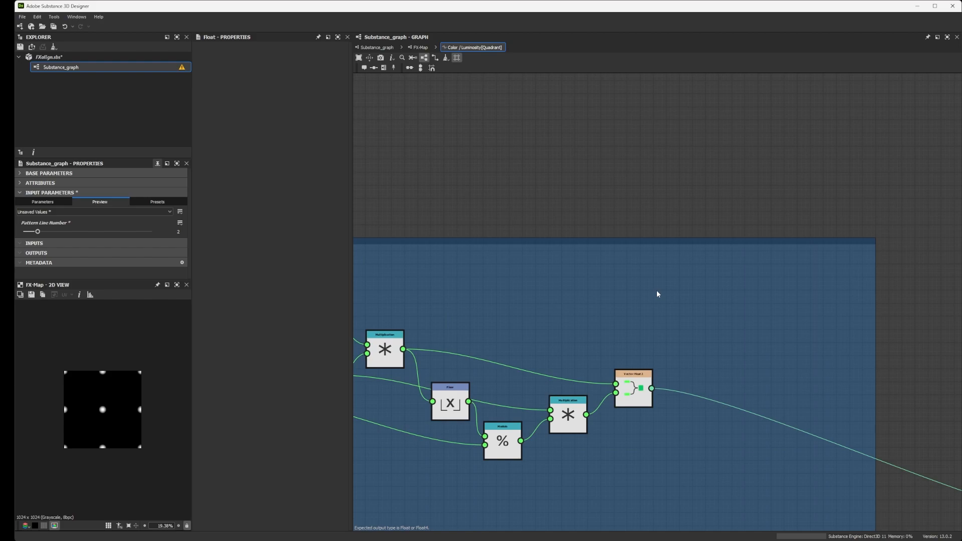
# Add a second Modulo node above the Vector Float2 and wire the To Float output into its first input
pyautogui.press('space')
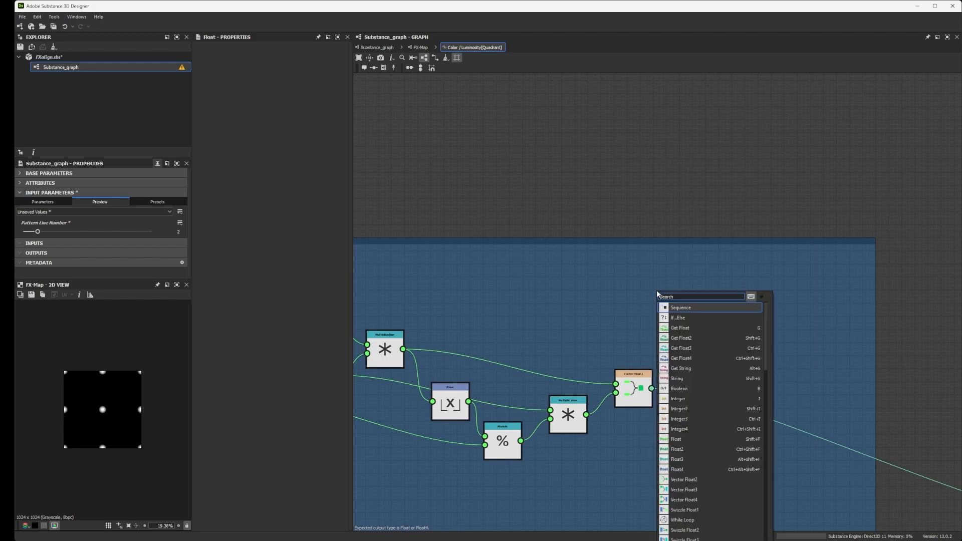
pyautogui.write('mo')
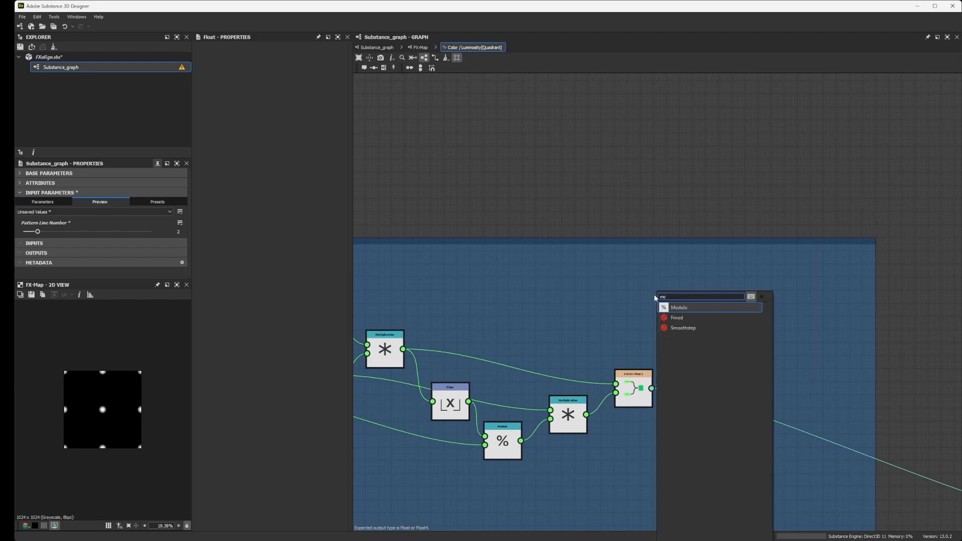
pyautogui.click(679, 308)
pyautogui.scroll(-2, 667, 301)
pyautogui.moveTo(498, 332); pyautogui.dragTo(568, 307, button='middle')
pyautogui.scroll(3, 457, 343)
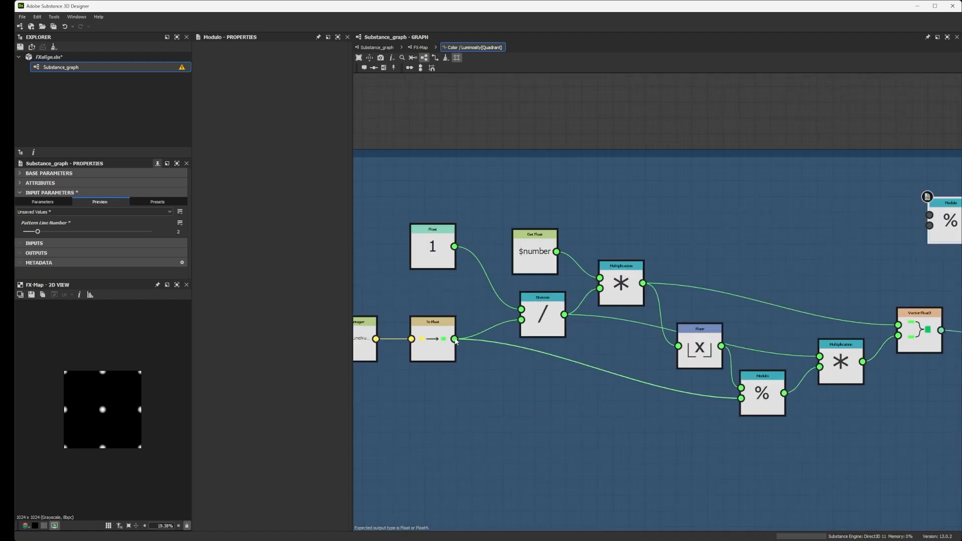
pyautogui.scroll(-2, 448, 341)
pyautogui.moveTo(452, 339); pyautogui.dragTo(782, 253)
pyautogui.scroll(4, 783, 251)
pyautogui.scroll(-3, 783, 239)
pyautogui.scroll(4, 784, 261)
# Add a Float node with value 2 and connect it as the divisor of the new Modulo node
pyautogui.press('space')
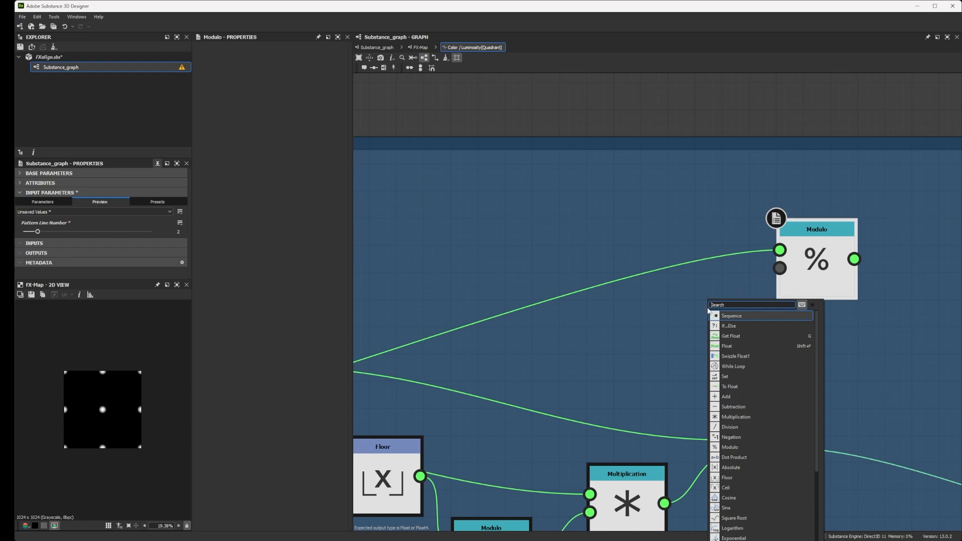
pyautogui.write('fl')
pyautogui.click(725, 315)
pyautogui.moveTo(692, 313); pyautogui.dragTo(779, 269)
pyautogui.moveTo(258, 57); pyautogui.dragTo(346, 58)
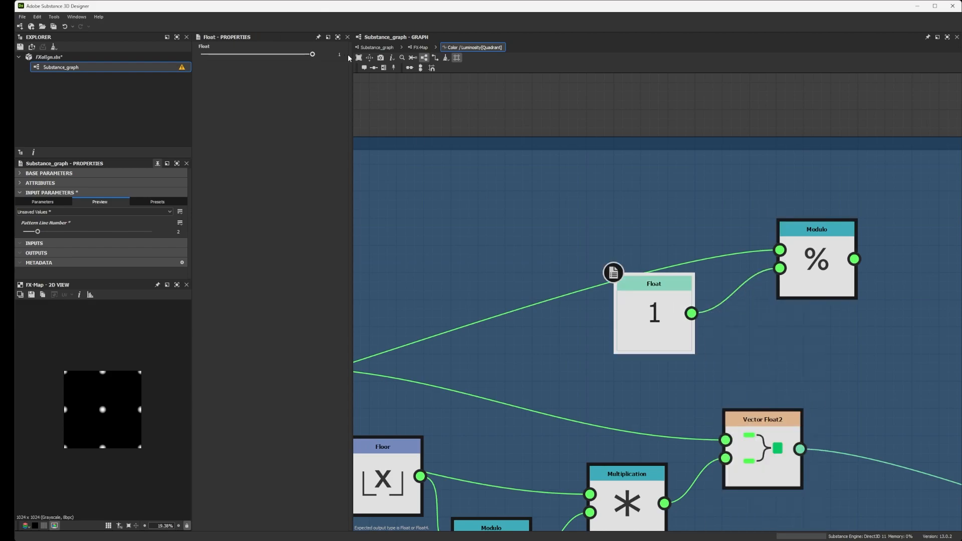
pyautogui.moveTo(650, 284); pyautogui.dragTo(651, 311)
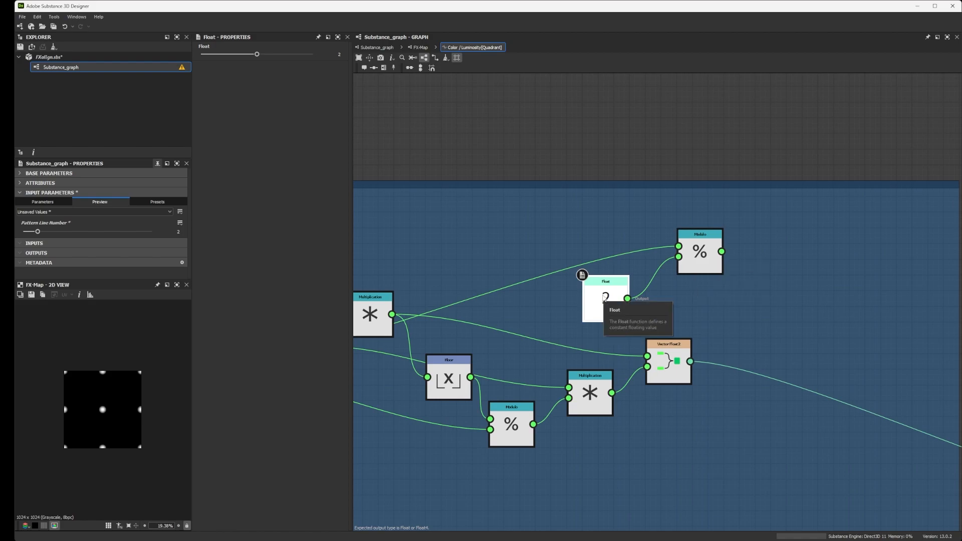
pyautogui.moveTo(668, 264); pyautogui.dragTo(610, 279, button='middle')
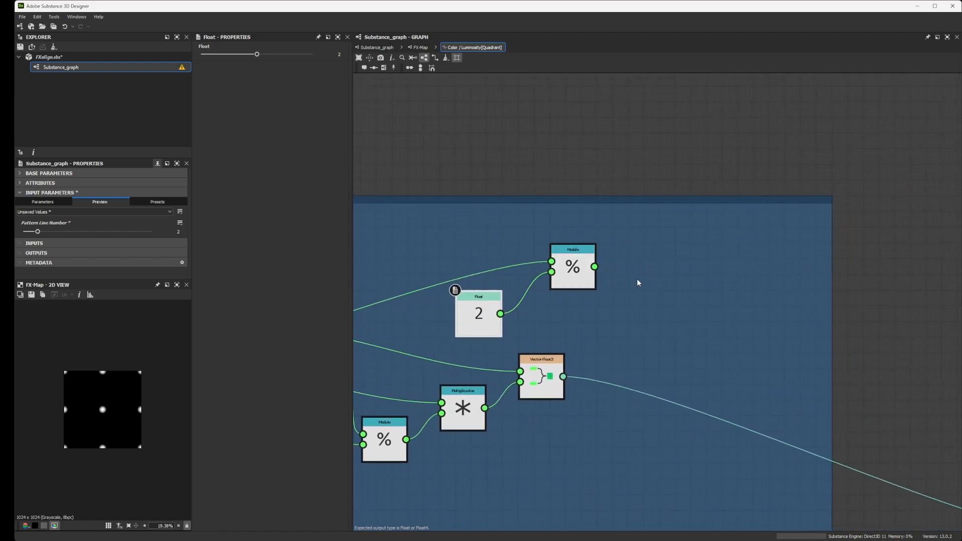
# Add an If...Else node in the Offset frame, placed after the upper Modulo node
pyautogui.press('space')
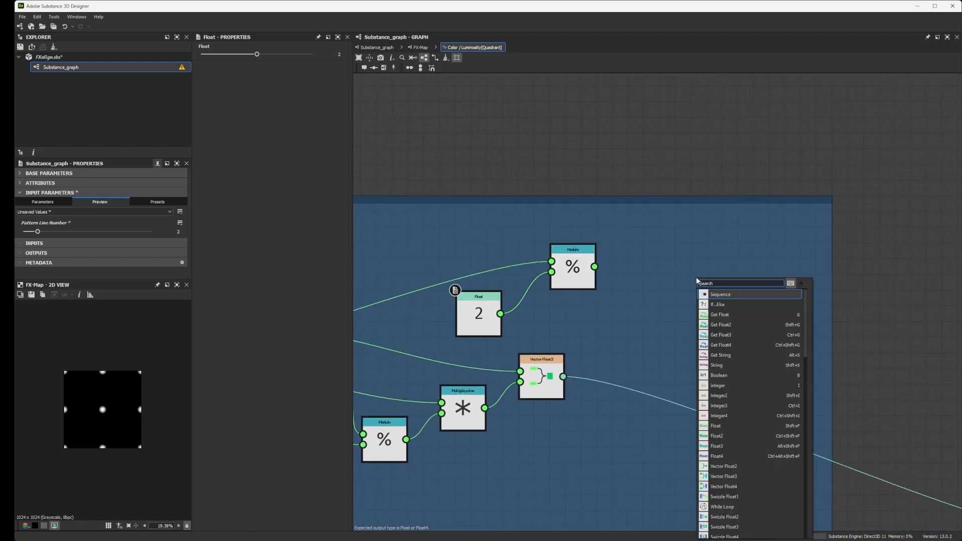
pyautogui.write('if')
pyautogui.click(734, 295)
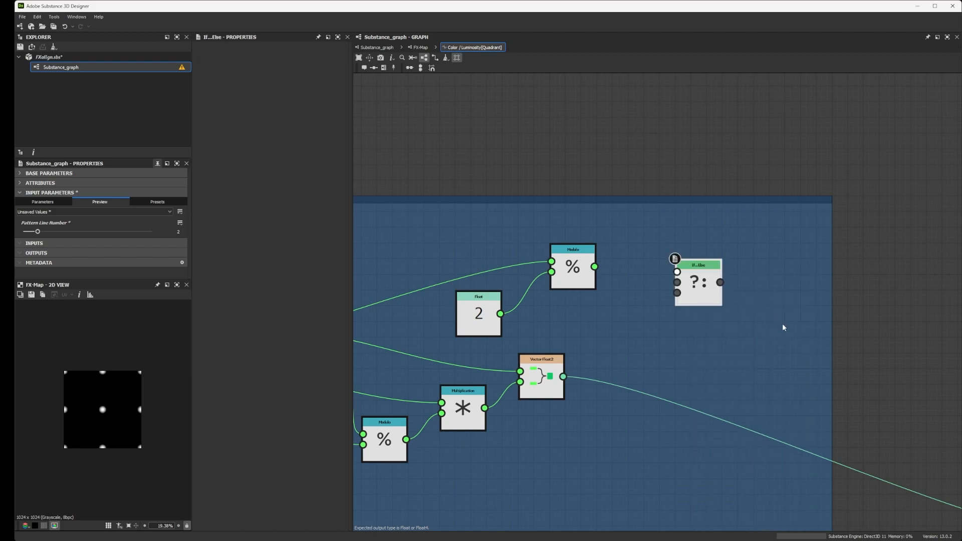
pyautogui.moveTo(784, 326); pyautogui.dragTo(683, 309, button='middle')
pyautogui.moveTo(588, 269); pyautogui.dragTo(652, 282)
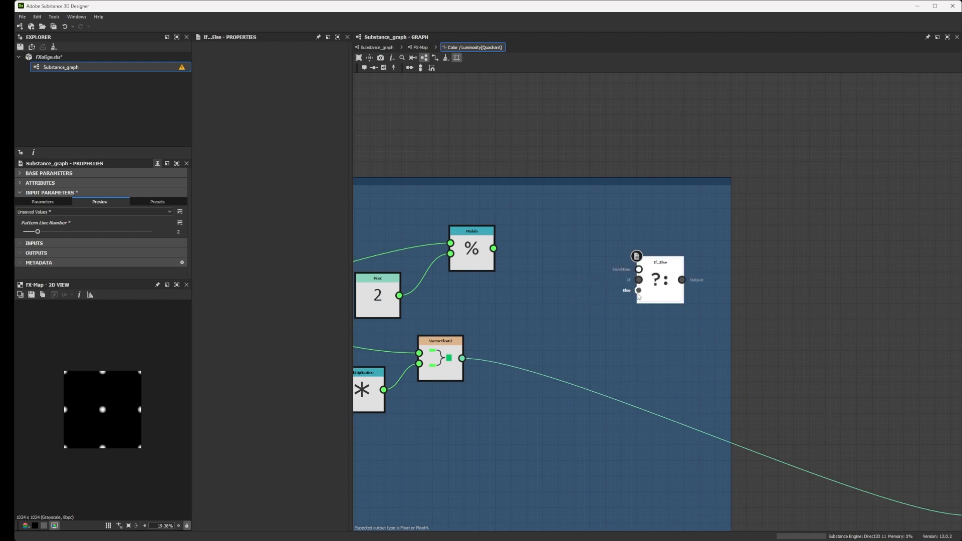
# Compare the upper Modulo output with a Float of 0 in a new Equal node and wire it to the If...Else condition
pyautogui.moveTo(472, 261); pyautogui.dragTo(561, 267, button='middle')
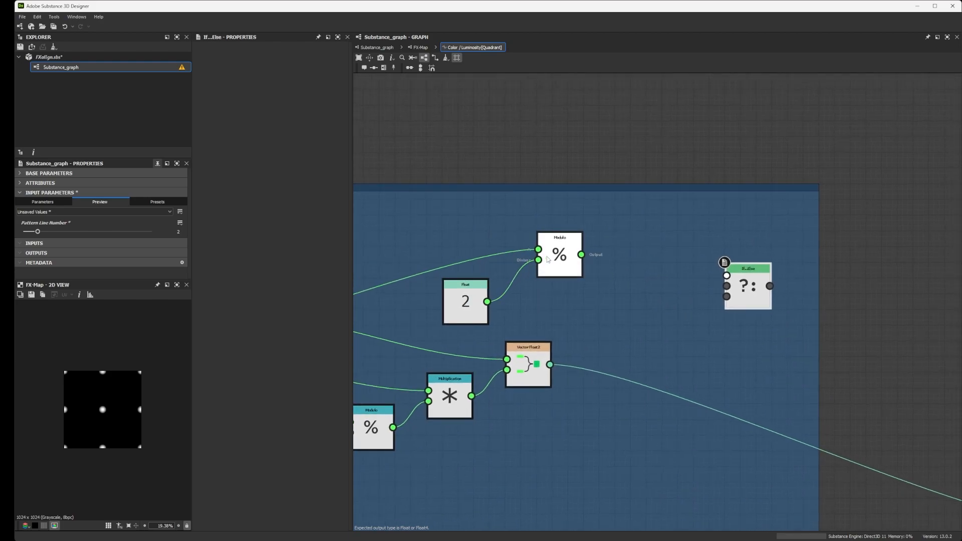
pyautogui.moveTo(449, 233); pyautogui.dragTo(591, 242)
pyautogui.write('eq')
pyautogui.click(612, 257)
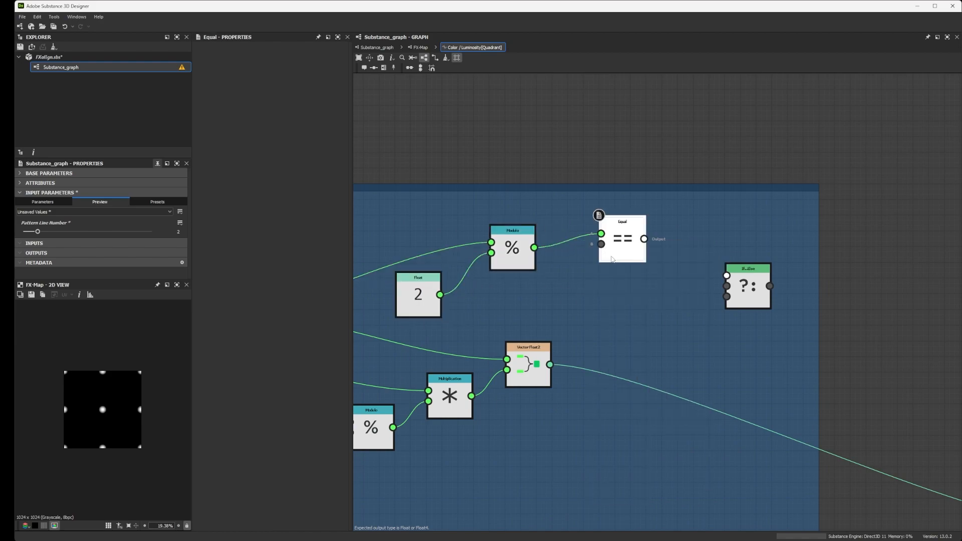
pyautogui.moveTo(646, 239); pyautogui.dragTo(727, 276)
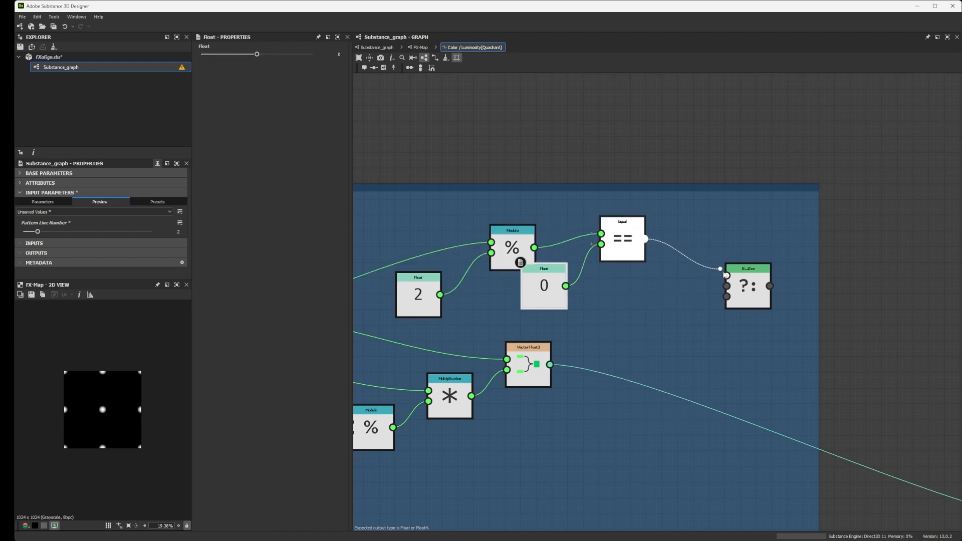
pyautogui.moveTo(544, 288); pyautogui.dragTo(551, 288)
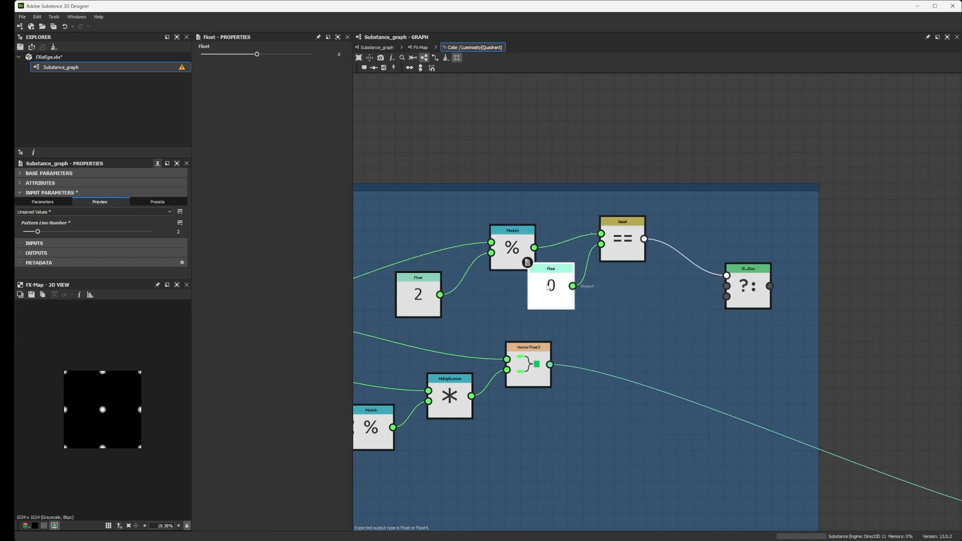
# Dock the Float 2 and Float 0 nodes onto the upper Modulo and Equal nodes they feed
pyautogui.click(434, 296)
pyautogui.press('d')
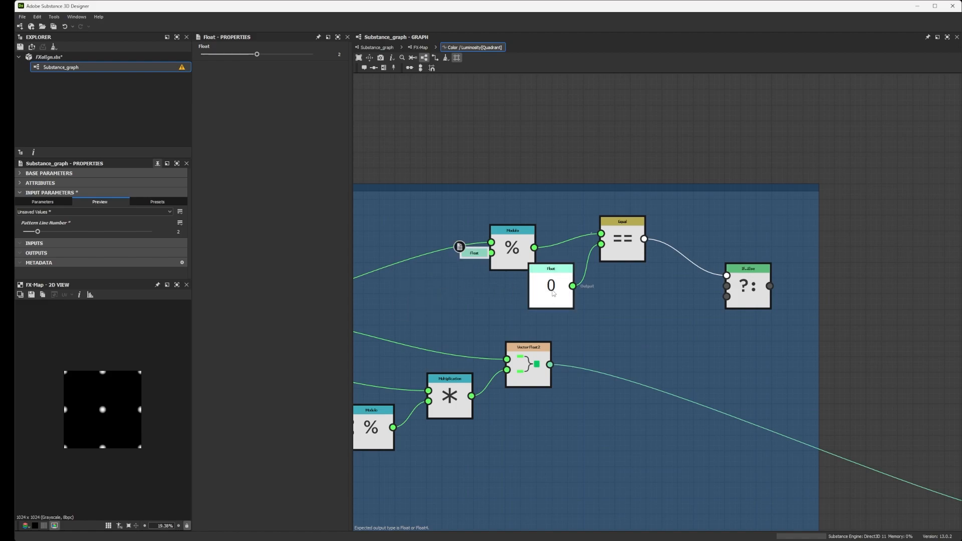
pyautogui.click(555, 296)
pyautogui.press('d')
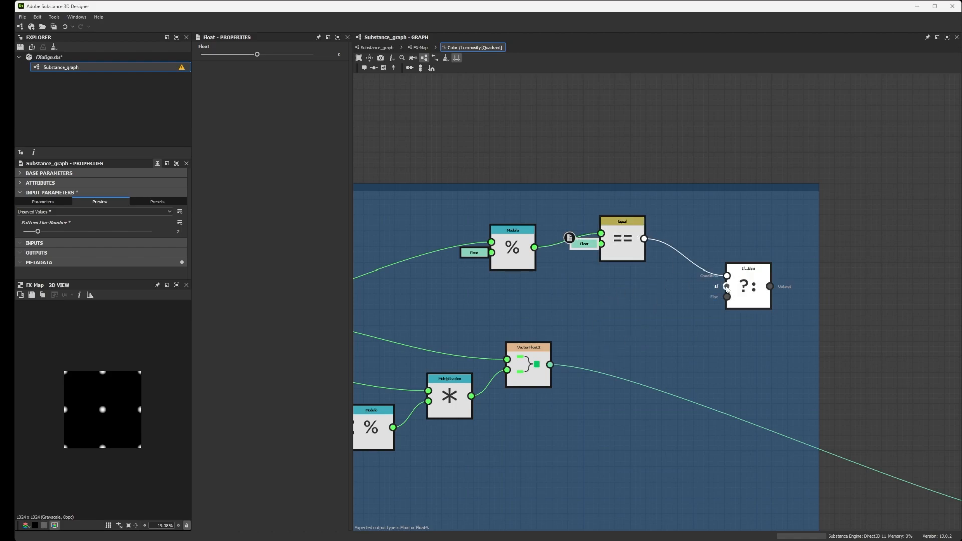
# Wire the Vector Float2 output to the If...Else node's Else input and the If...Else output into the OffsetParam Set node
pyautogui.moveTo(550, 364); pyautogui.dragTo(726, 296)
pyautogui.scroll(-5, 681, 315)
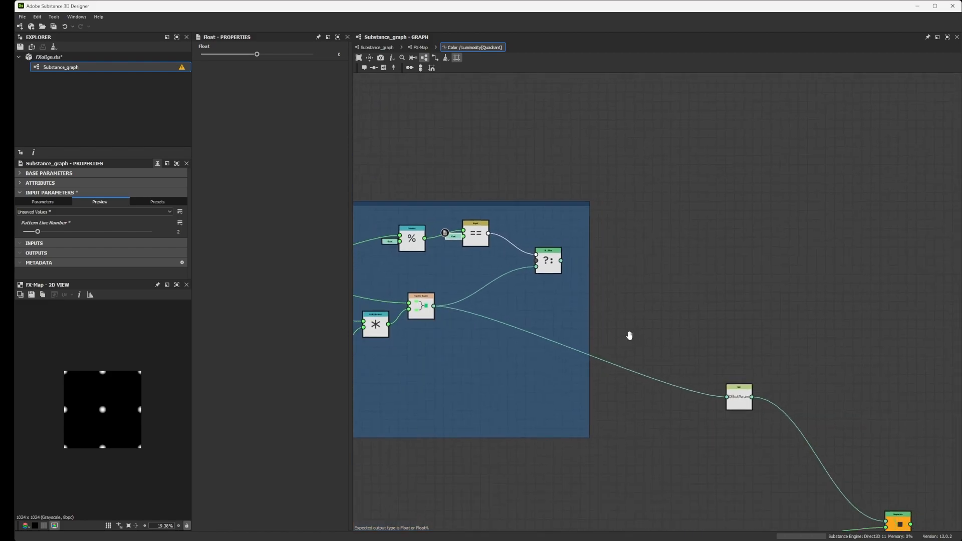
pyautogui.moveTo(526, 246); pyautogui.dragTo(691, 382)
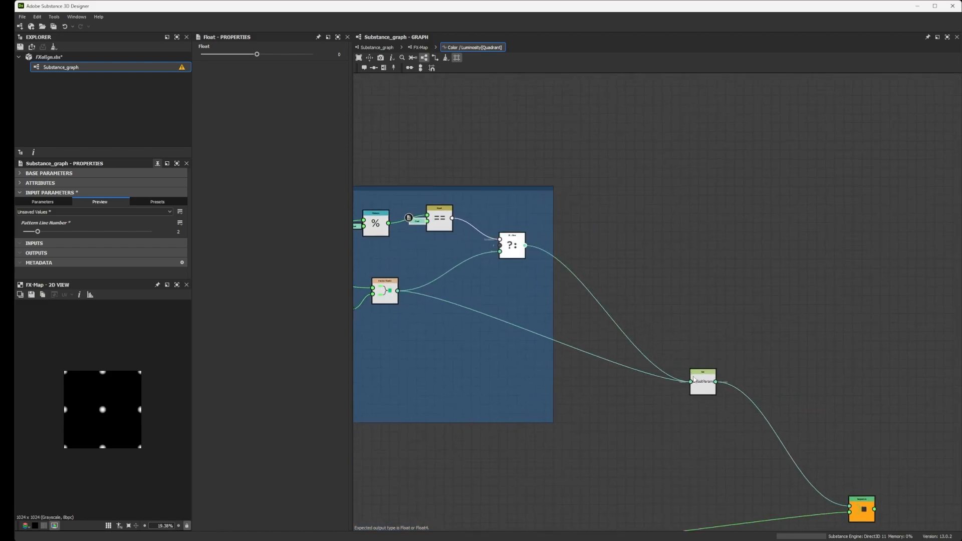
pyautogui.scroll(2, 90, 389)
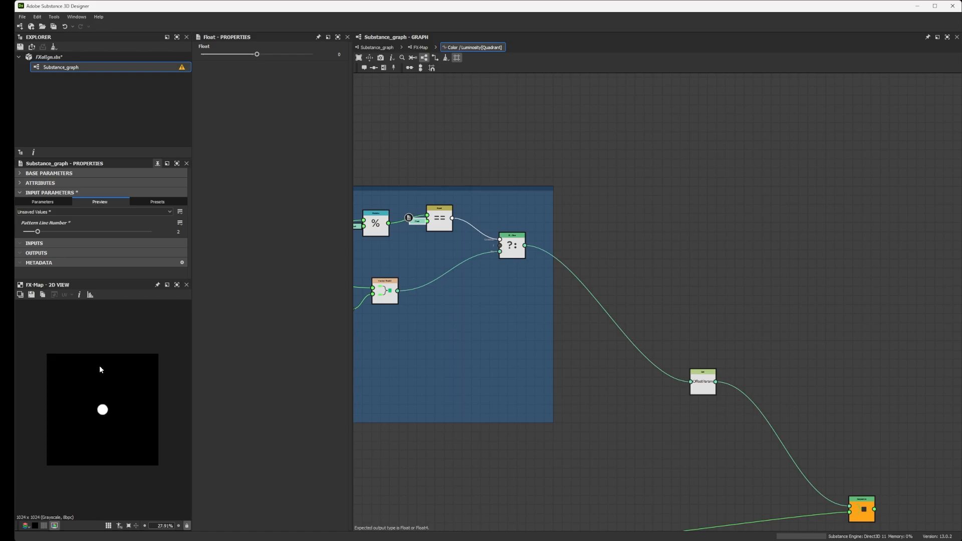
pyautogui.scroll(1, 403, 268)
# Move the Floor, lower Modulo, lower Multiplication and Vector Float2 nodes further down inside the Offset frame
pyautogui.moveTo(402, 269); pyautogui.dragTo(500, 261, button='middle')
pyautogui.scroll(-4, 482, 288)
pyautogui.moveTo(483, 296); pyautogui.dragTo(594, 254, button='middle')
pyautogui.scroll(2, 595, 255)
pyautogui.moveTo(624, 301); pyautogui.dragTo(458, 307)
pyautogui.moveTo(542, 235); pyautogui.dragTo(631, 243, button='middle')
pyautogui.scroll(5, 376, 242)
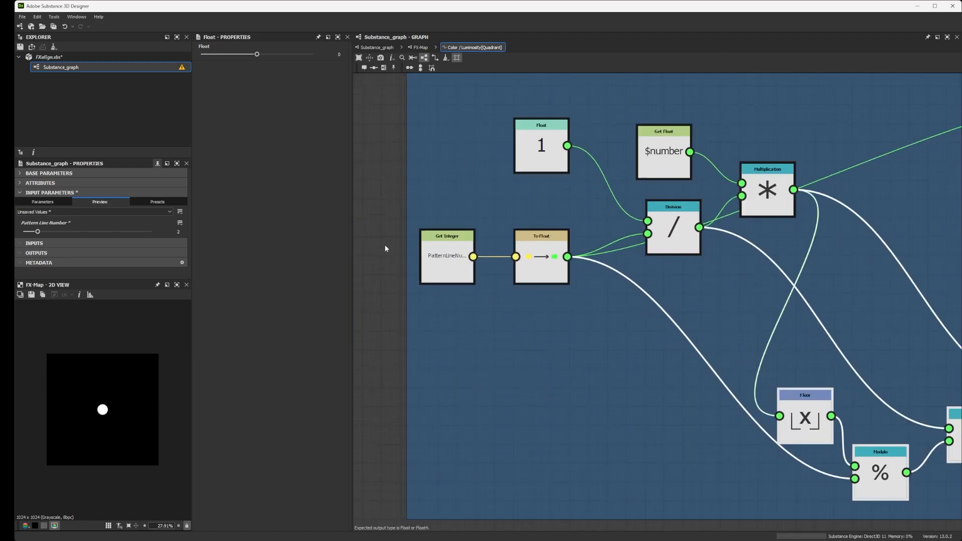
# Connect the Vector Float2 output to the If input of the If...Else node as well
pyautogui.scroll(4, 426, 257)
pyautogui.moveTo(694, 262); pyautogui.dragTo(524, 260, button='middle')
pyautogui.scroll(-3, 524, 260)
pyautogui.moveTo(648, 244); pyautogui.dragTo(541, 267, button='middle')
pyautogui.scroll(-2, 490, 264)
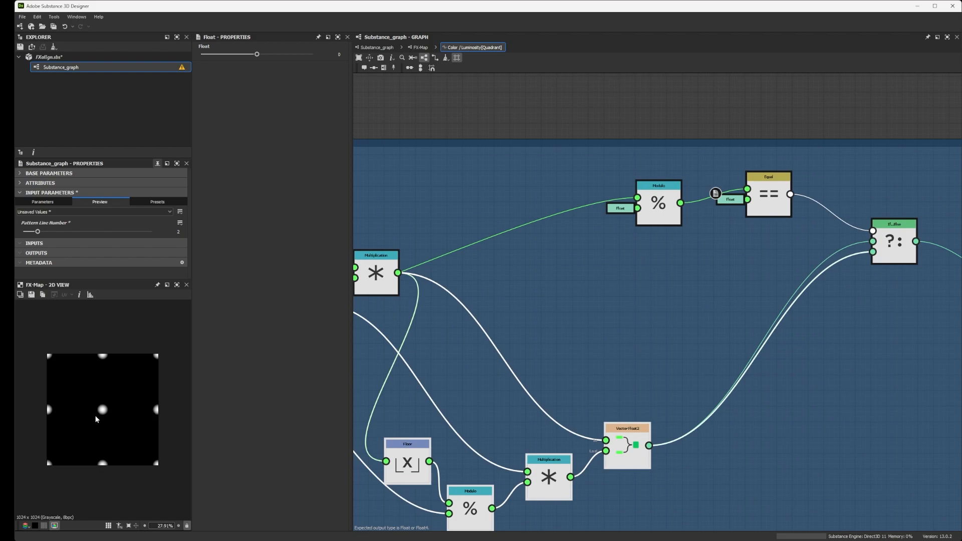
# Move the $number node and its Multiplication node higher above the Division node in the Offset frame
pyautogui.moveTo(364, 368); pyautogui.dragTo(608, 369, button='middle')
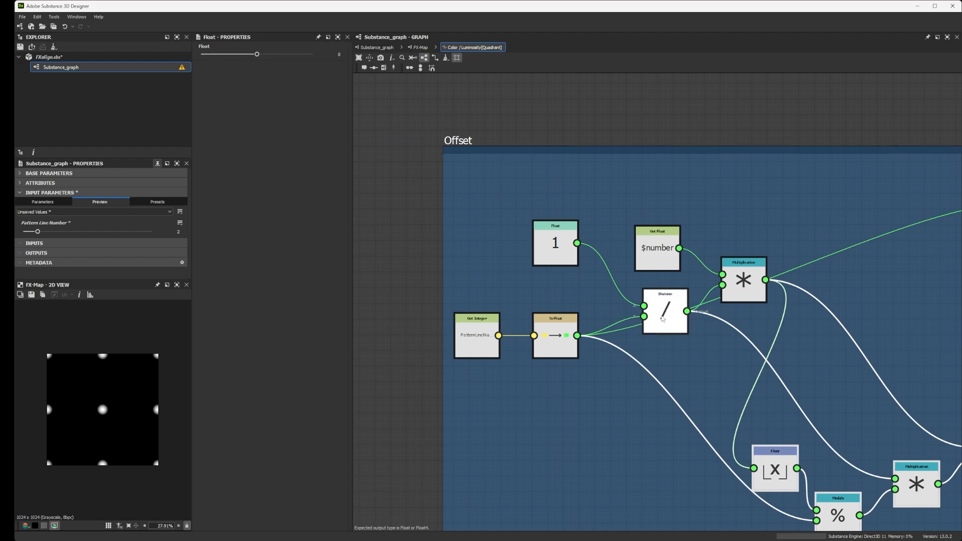
pyautogui.moveTo(672, 307); pyautogui.dragTo(772, 319)
pyautogui.scroll(-3, 756, 341)
pyautogui.press('Escape')
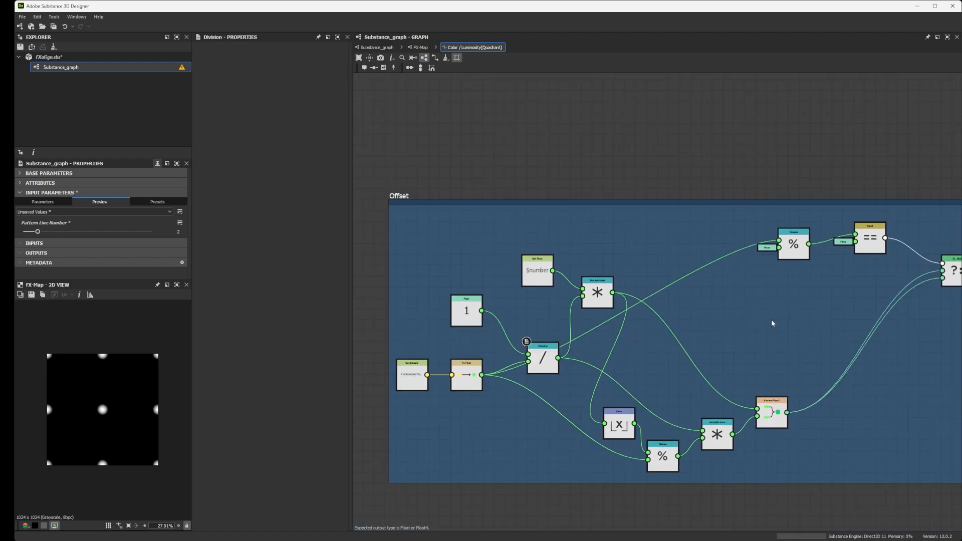
# Add a Multiplication node fed by the Division output, with a new Float of 0.5 as its second input
pyautogui.moveTo(558, 358); pyautogui.dragTo(803, 317)
pyautogui.write('mu')
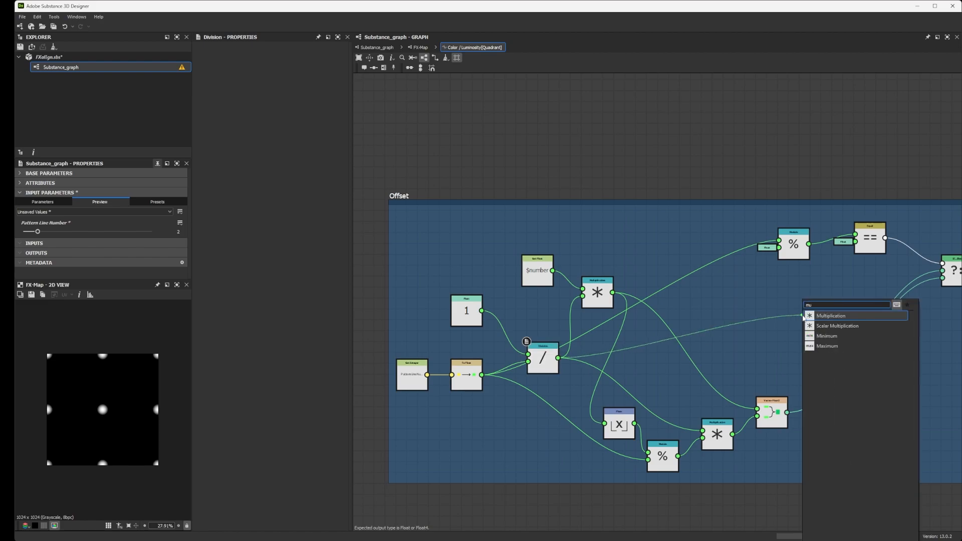
pyautogui.click(807, 316)
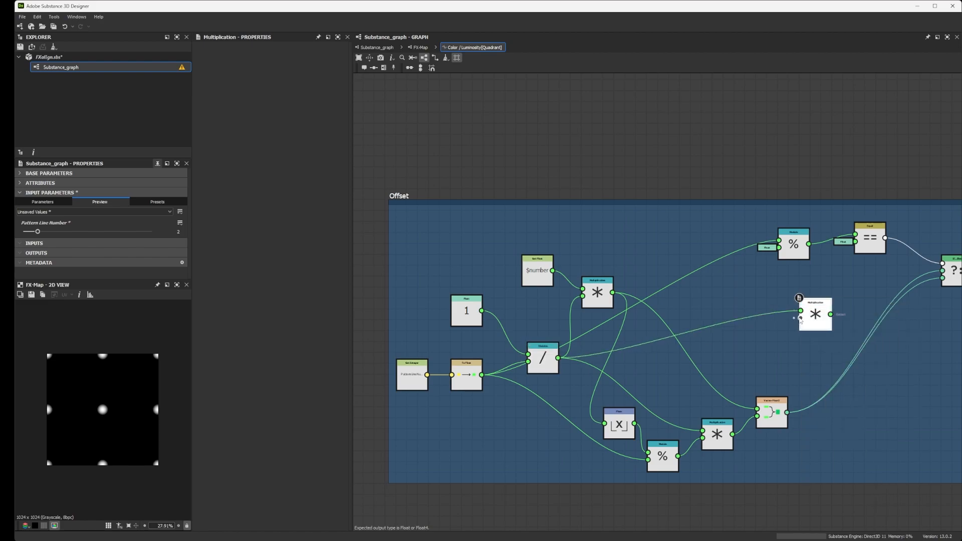
pyautogui.moveTo(801, 319); pyautogui.dragTo(757, 339)
pyautogui.click(775, 346)
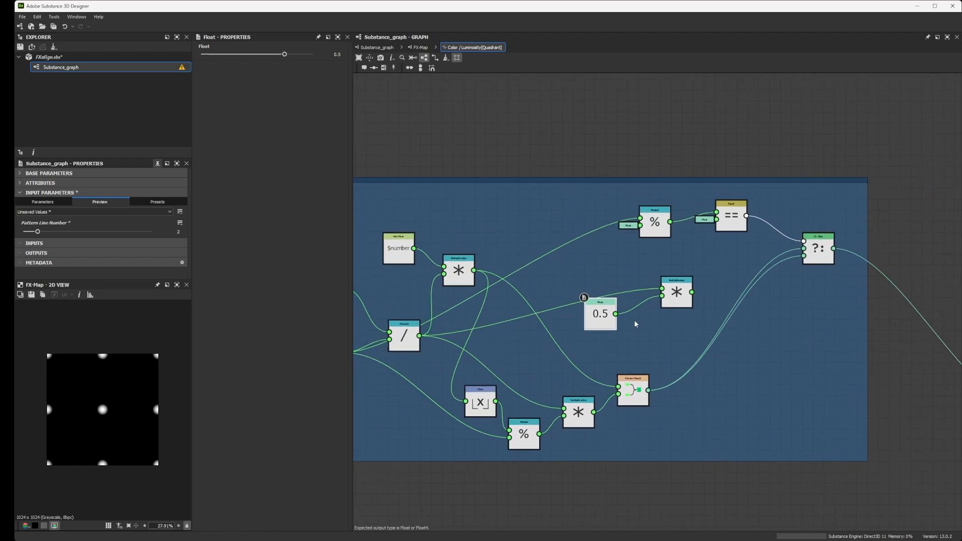
# Place an Add node after the Vector Float2 node and wire the Vector Float2 output into its second input
pyautogui.scroll(4, 621, 384)
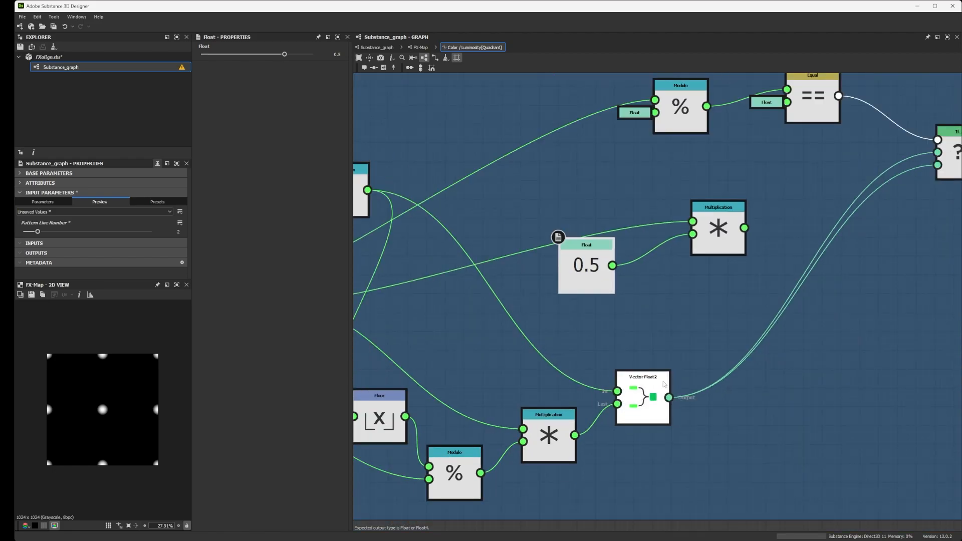
pyautogui.moveTo(700, 372); pyautogui.dragTo(633, 377, button='middle')
pyautogui.click(578, 398)
pyautogui.moveTo(642, 326); pyautogui.dragTo(620, 366, button='middle')
pyautogui.scroll(-3, 621, 365)
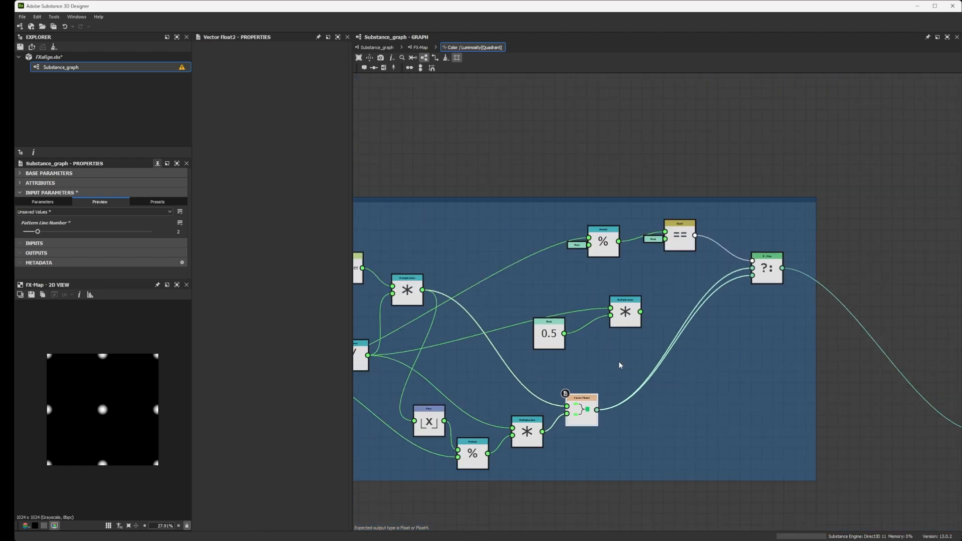
pyautogui.rightClick(620, 360)
pyautogui.click(652, 356)
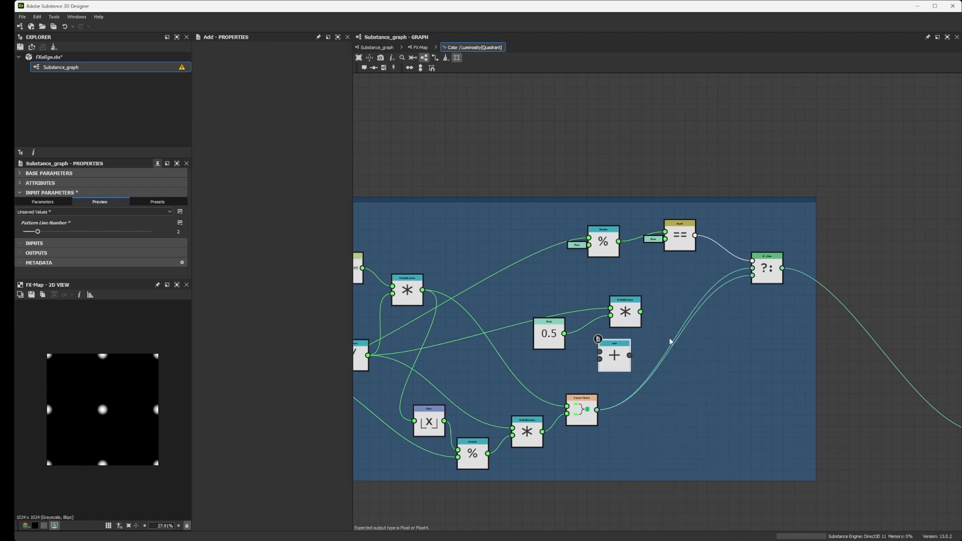
pyautogui.moveTo(615, 362); pyautogui.dragTo(690, 384)
pyautogui.moveTo(597, 410); pyautogui.dragTo(676, 381)
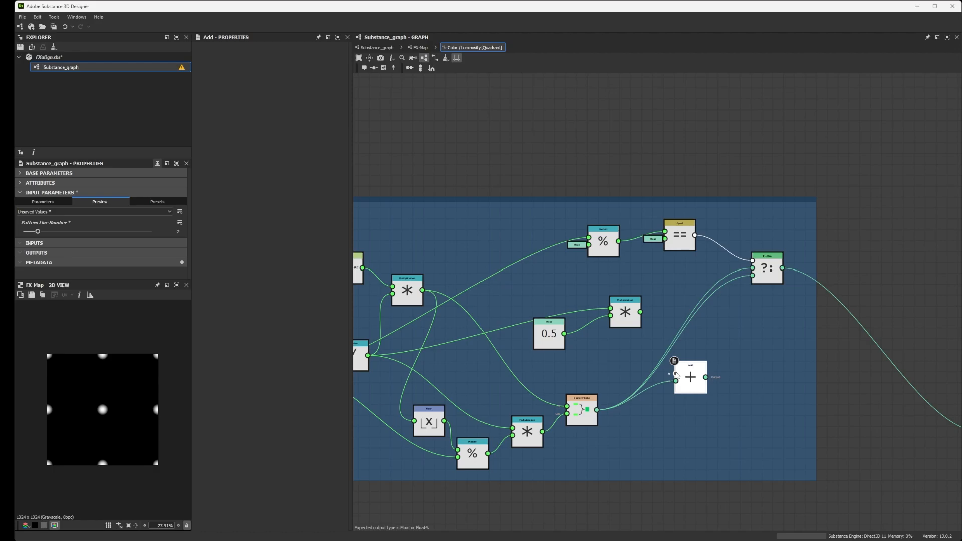
# Feed the 0.5 Multiplication through both inputs of a new Vector Float2 into Add, and wire Add to the If input of If...Else
pyautogui.scroll(2, 643, 331)
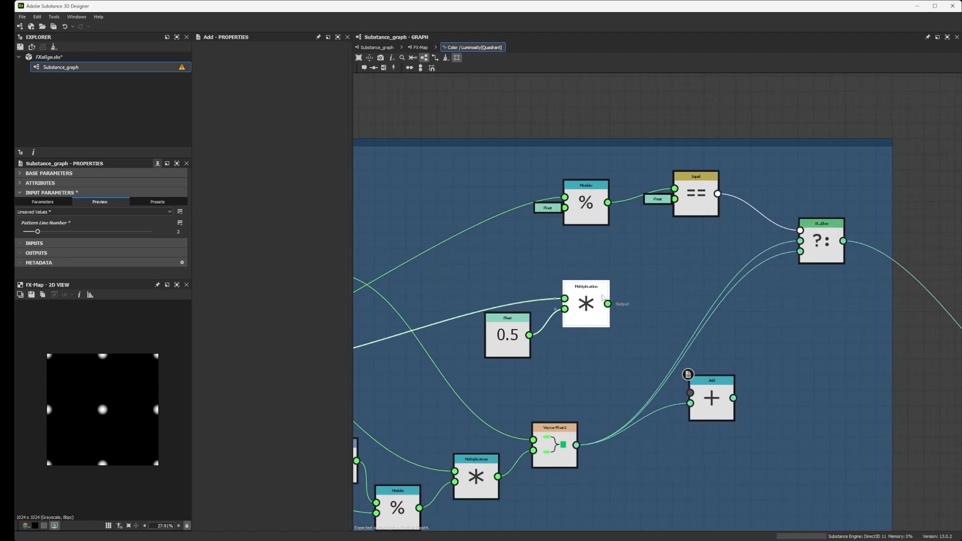
pyautogui.press('space')
pyautogui.click(622, 317)
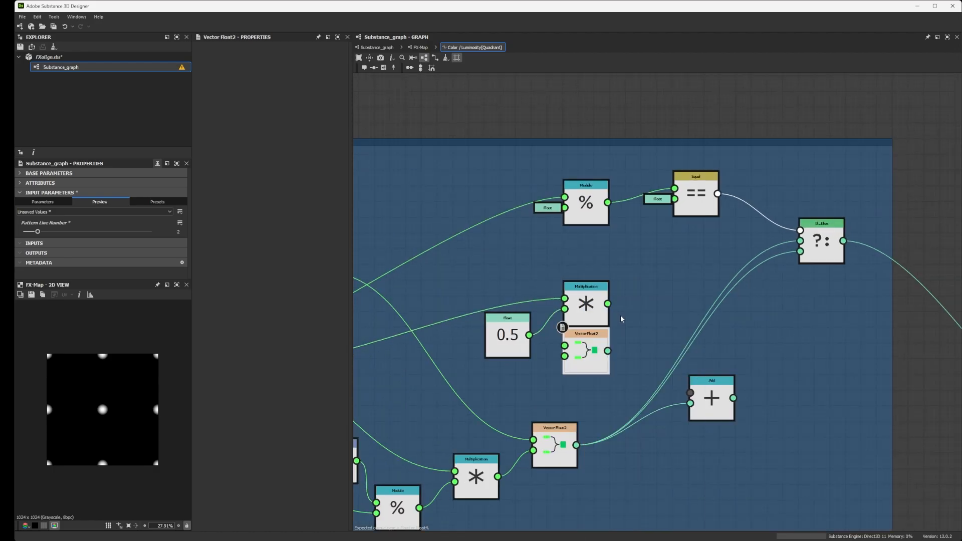
pyautogui.moveTo(576, 353); pyautogui.dragTo(802, 242)
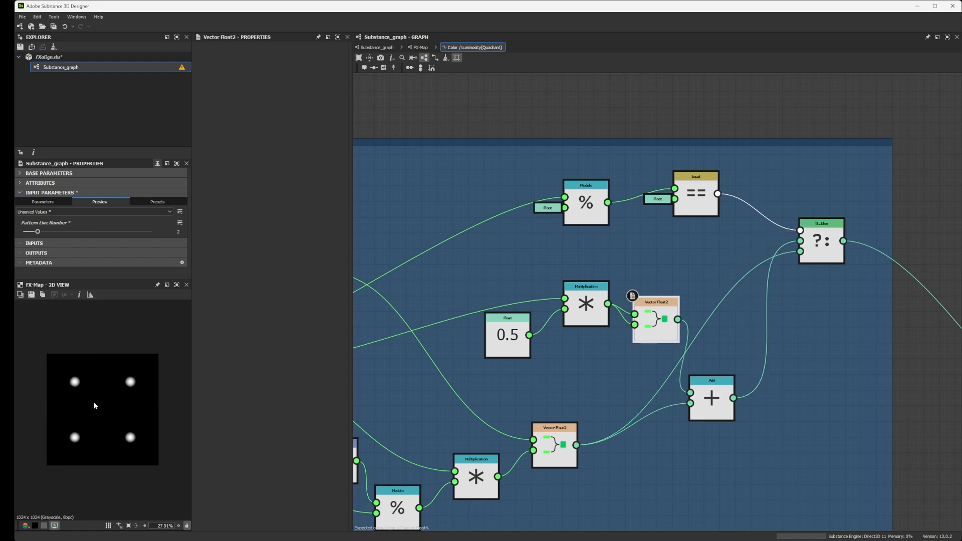
# Test the grid with Pattern Line Number at 10, and set it to 6 to inspect the pattern closely
pyautogui.scroll(-3, 95, 406)
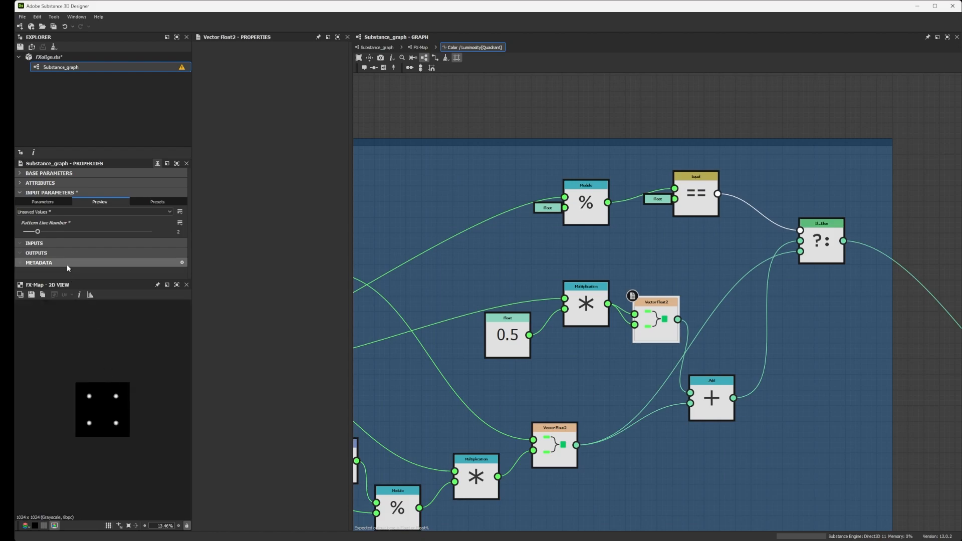
pyautogui.moveTo(39, 230); pyautogui.dragTo(121, 242)
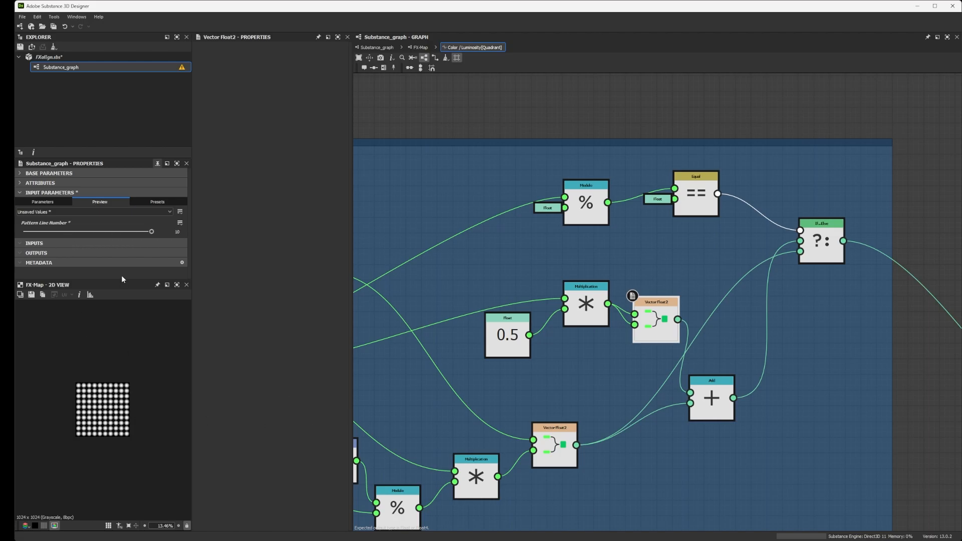
pyautogui.moveTo(151, 232); pyautogui.dragTo(94, 232)
pyautogui.scroll(3, 105, 381)
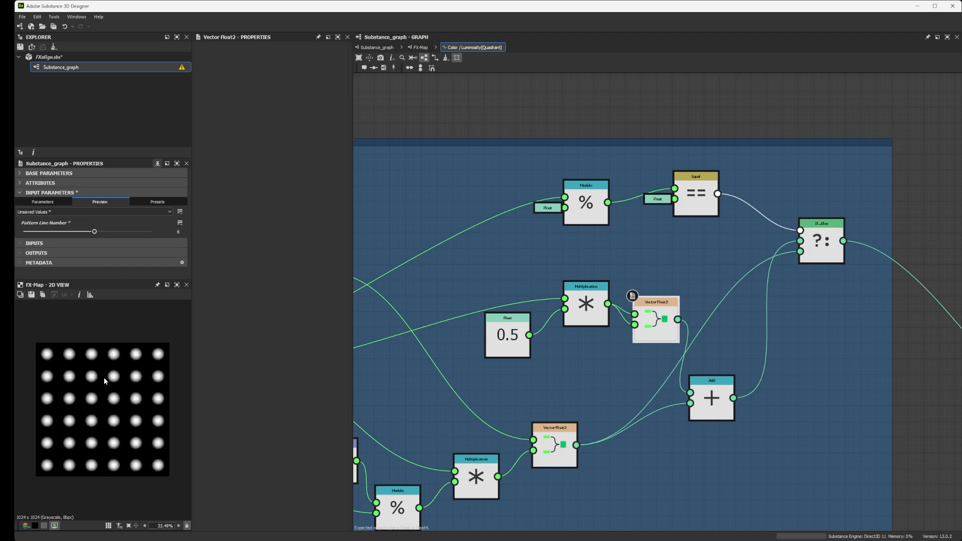
pyautogui.scroll(1, 103, 377)
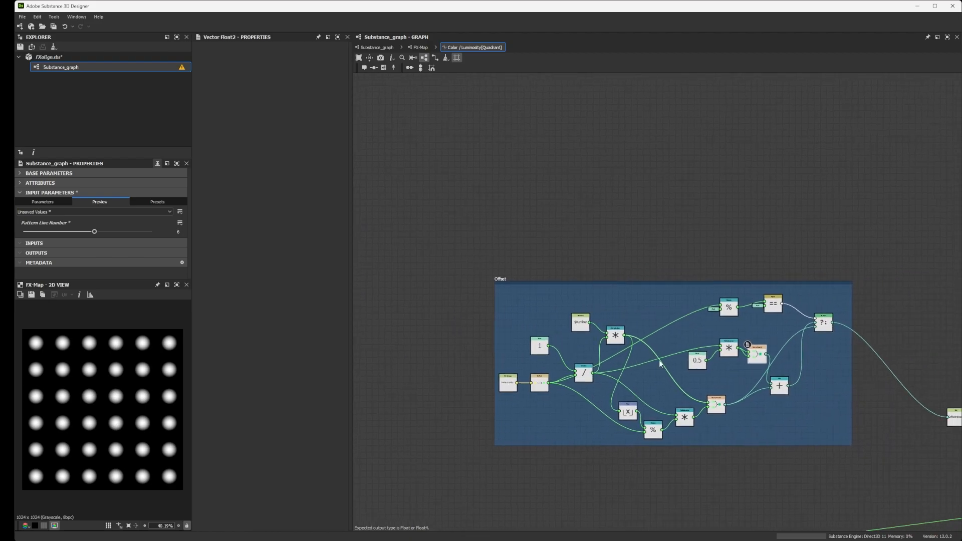
# Add a Float2 node with both values set to 0.2 and place it above the Offset frame
pyautogui.moveTo(670, 318); pyautogui.dragTo(569, 383, button='middle')
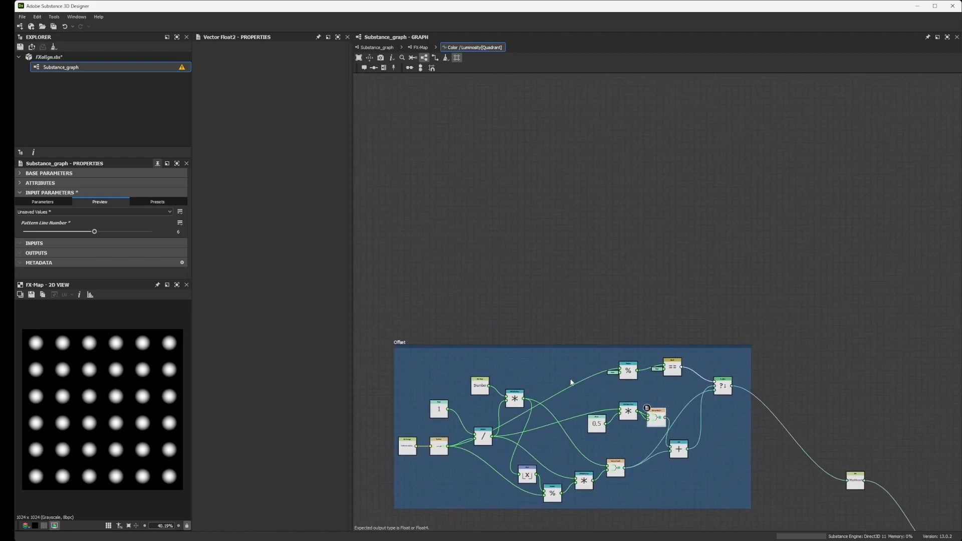
pyautogui.moveTo(552, 296); pyautogui.dragTo(575, 312, button='middle')
pyautogui.moveTo(588, 277); pyautogui.dragTo(570, 320, button='middle')
pyautogui.scroll(1, 595, 298)
pyautogui.click(557, 275)
pyautogui.moveTo(537, 232); pyautogui.dragTo(545, 308, button='middle')
pyautogui.press('space')
pyautogui.write('flo')
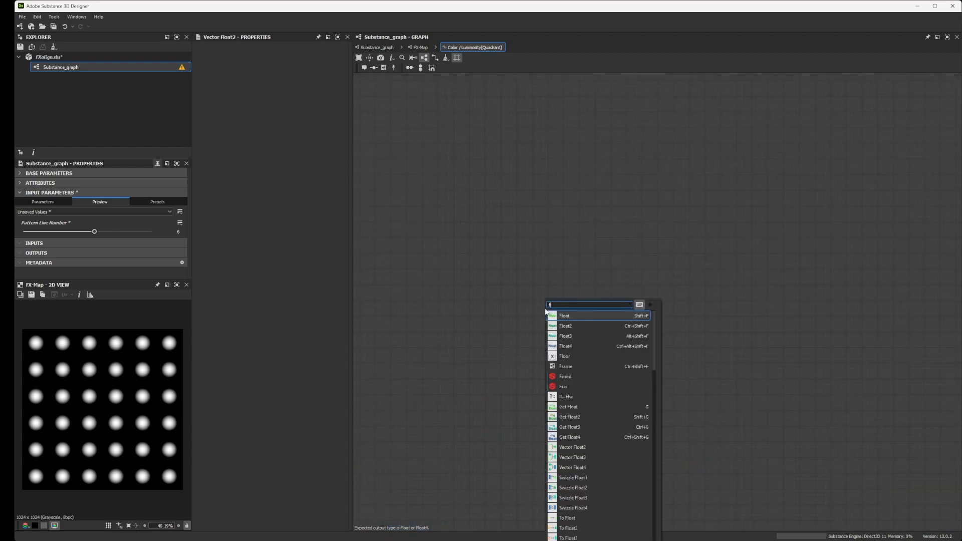
pyautogui.click(564, 327)
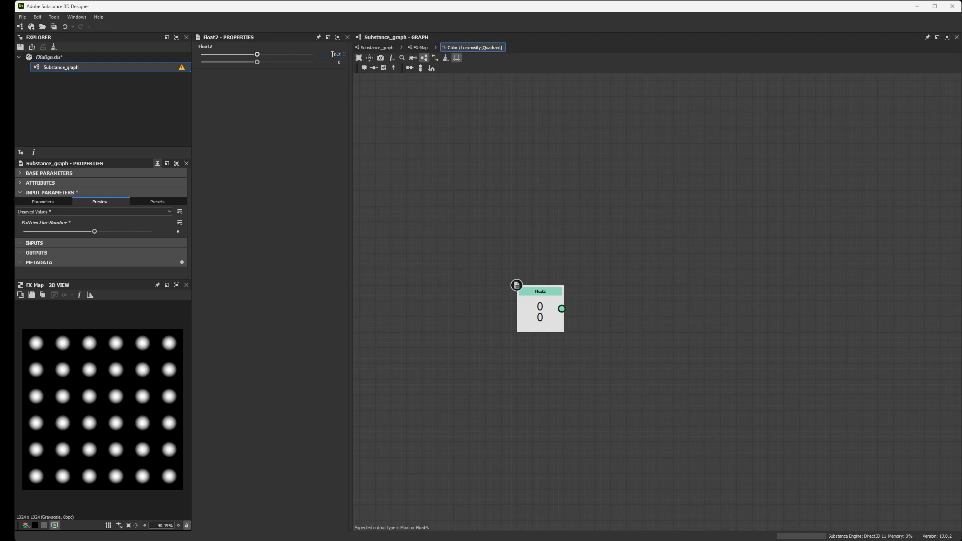
pyautogui.press('Return')
pyautogui.scroll(-5, 572, 299)
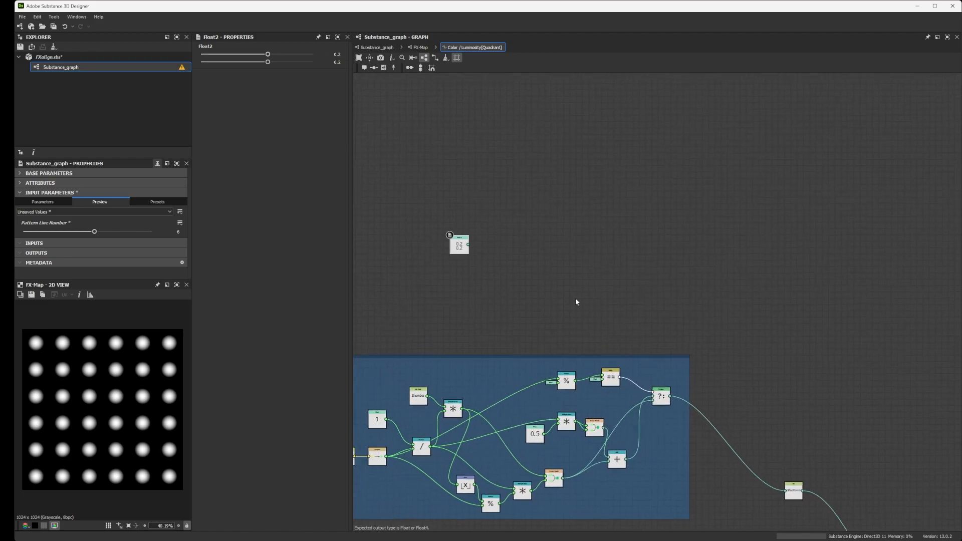
pyautogui.moveTo(507, 247); pyautogui.dragTo(561, 268)
# Add a Set node fed by the Float2 node and name its variable SizeParam
pyautogui.scroll(6, 561, 268)
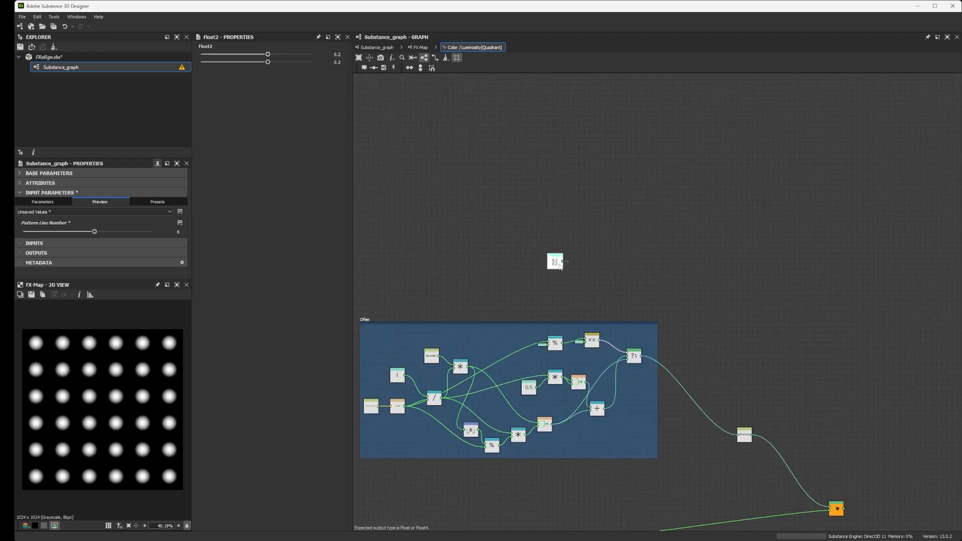
pyautogui.scroll(1, 503, 272)
pyautogui.moveTo(465, 262); pyautogui.dragTo(589, 253)
pyautogui.write('set')
pyautogui.click(626, 268)
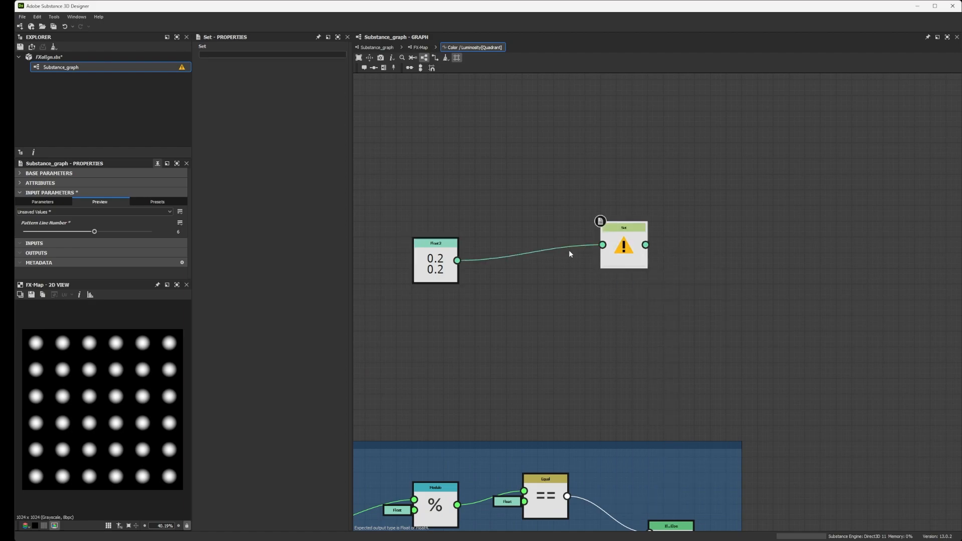
pyautogui.click(232, 54)
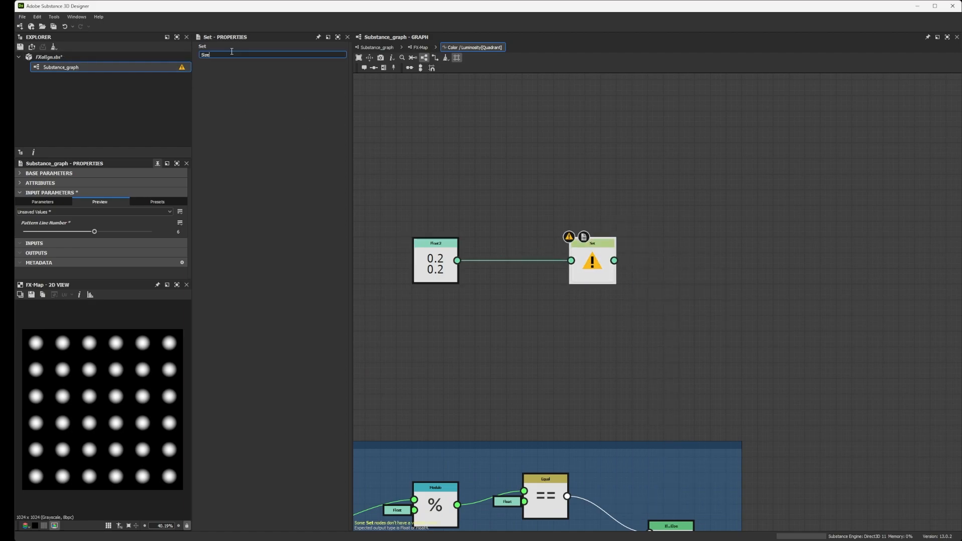
pyautogui.press('Return')
# Add a second Sequence node and wire the existing Sequence output into its second input
pyautogui.scroll(-4, 655, 194)
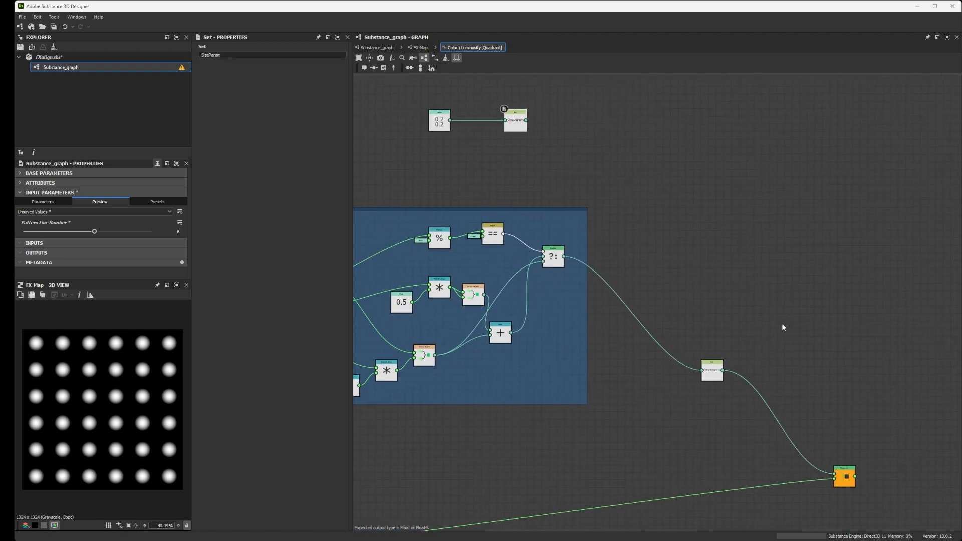
pyautogui.moveTo(884, 381); pyautogui.dragTo(718, 336, button='middle')
pyautogui.scroll(-3, 632, 411)
pyautogui.moveTo(633, 410); pyautogui.dragTo(776, 308, button='middle')
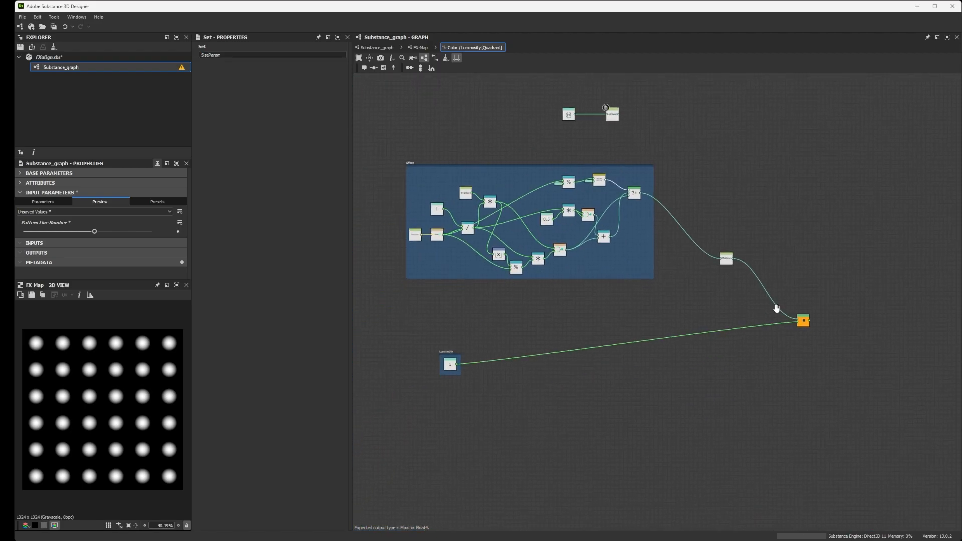
pyautogui.moveTo(846, 289); pyautogui.dragTo(750, 321, button='middle')
pyautogui.scroll(5, 723, 338)
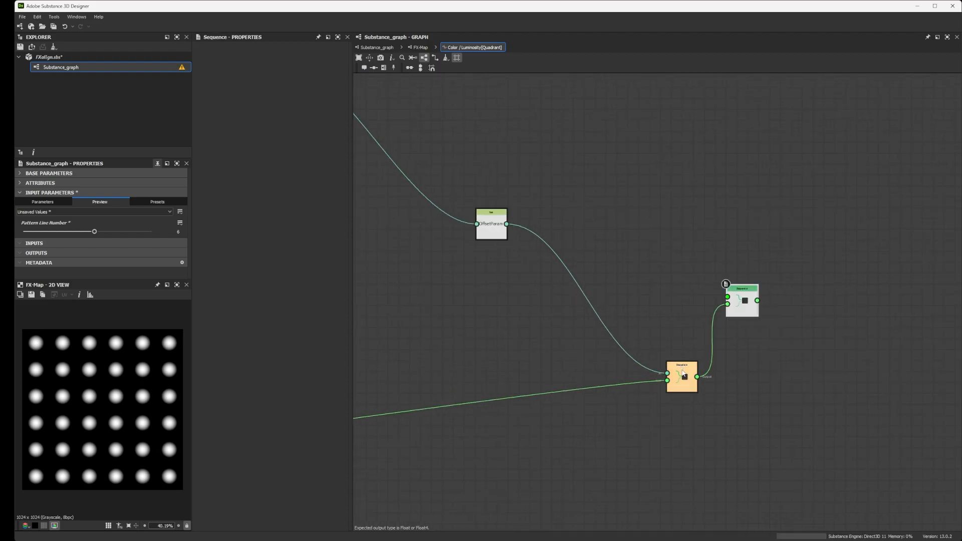
# Wire the SizeParam Set node's output into the first input of the second Sequence node
pyautogui.scroll(5, 687, 375)
pyautogui.scroll(-6, 688, 373)
pyautogui.moveTo(595, 389); pyautogui.dragTo(729, 300, button='middle')
pyautogui.scroll(-4, 772, 292)
pyautogui.moveTo(418, 293); pyautogui.dragTo(493, 361)
pyautogui.scroll(1, 594, 357)
pyautogui.moveTo(802, 278); pyautogui.dragTo(611, 299, button='middle')
pyautogui.scroll(5, 624, 302)
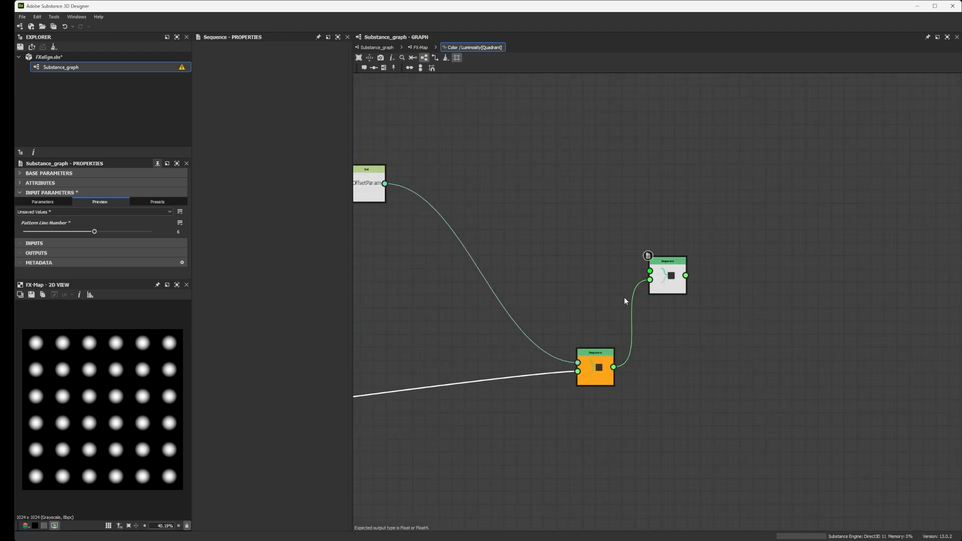
pyautogui.scroll(-4, 653, 277)
pyautogui.moveTo(616, 250); pyautogui.dragTo(625, 305, button='middle')
pyautogui.scroll(1, 613, 263)
pyautogui.moveTo(441, 137); pyautogui.dragTo(485, 171, button='middle')
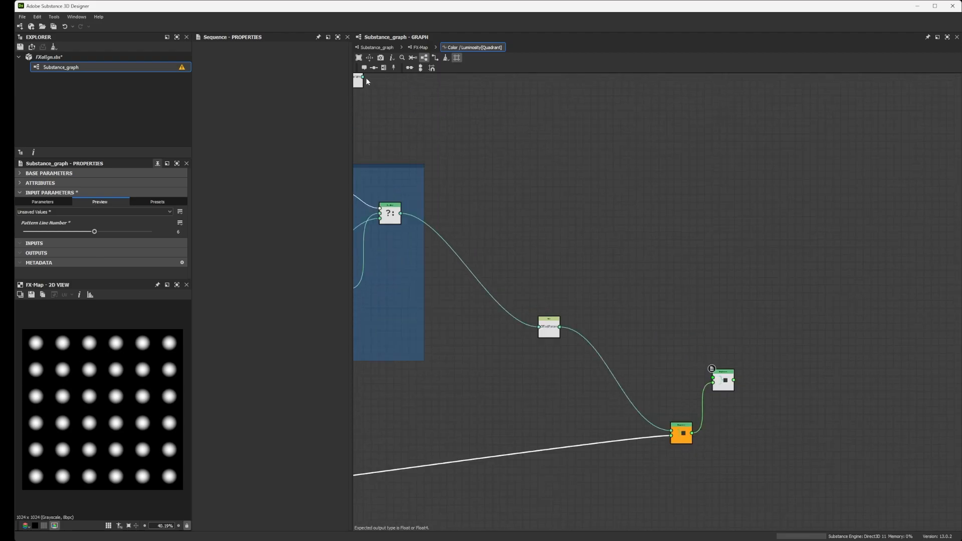
pyautogui.moveTo(365, 79); pyautogui.dragTo(713, 378)
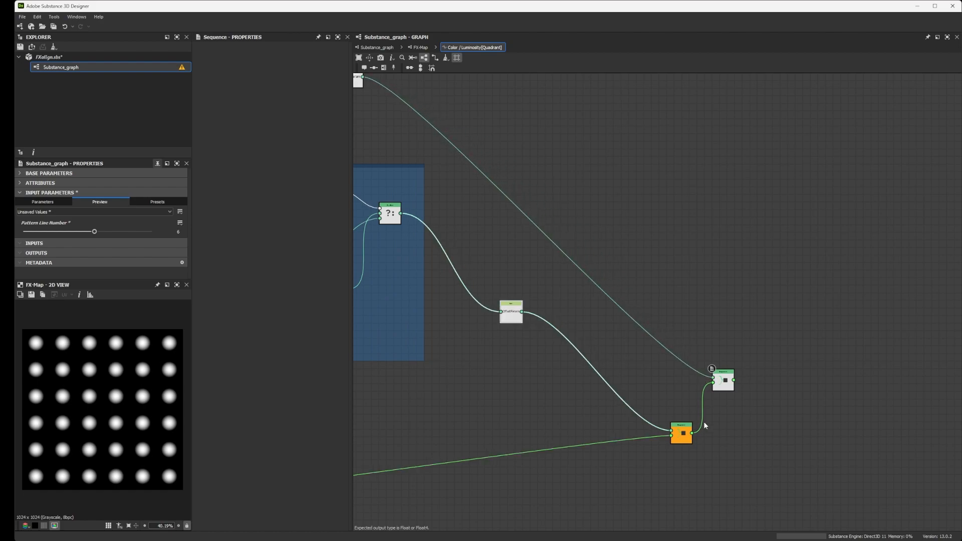
# Move both Sequence nodes and the OffsetParam Set node closer to the Offset frame to tidy the graph
pyautogui.moveTo(682, 433); pyautogui.dragTo(588, 357)
pyautogui.moveTo(725, 381); pyautogui.dragTo(660, 260)
pyautogui.click(580, 357)
pyautogui.click(573, 322)
pyautogui.scroll(1, 516, 289)
pyautogui.moveTo(510, 316); pyautogui.dragTo(437, 216)
pyautogui.moveTo(579, 219); pyautogui.dragTo(599, 233, button='middle')
# Set the second Sequence node as the output node of the Color / Luminosity function
pyautogui.rightClick(705, 265)
pyautogui.click(774, 298)
pyautogui.press('f')
# Return to the FX-Map and create an empty function for the Quadrant node's Pattern Size
pyautogui.click(418, 47)
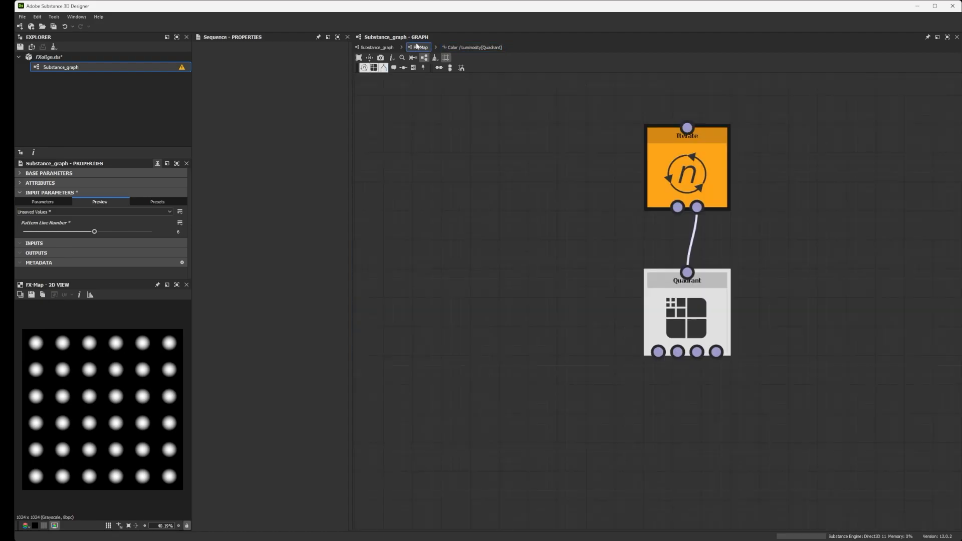
pyautogui.click(687, 314)
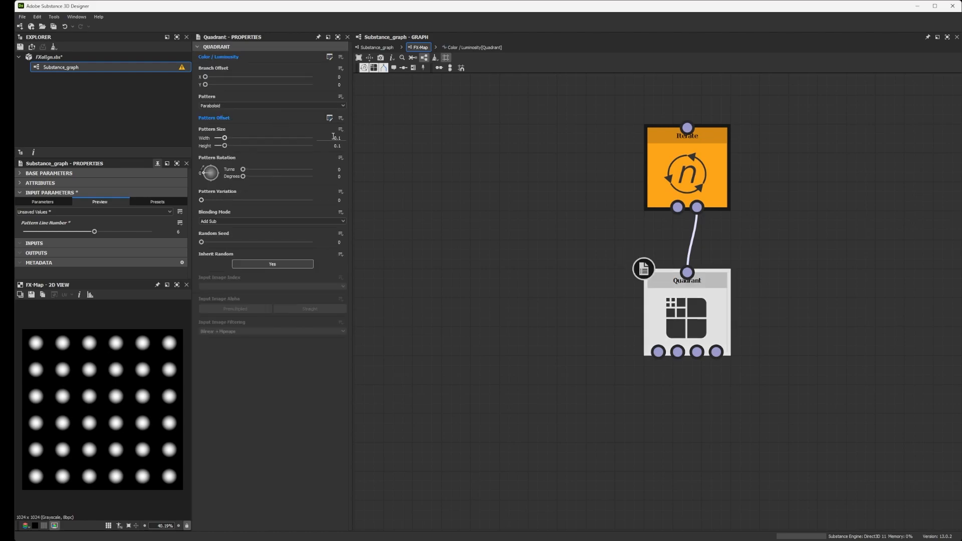
pyautogui.click(341, 130)
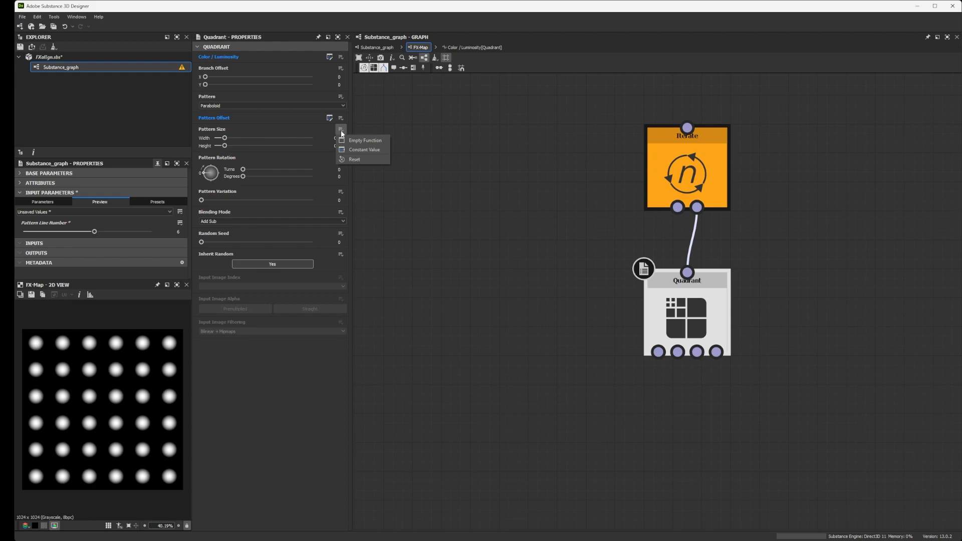
pyautogui.click(356, 143)
# Add a Get Float2 node reading SizeParam and set it as the output node of the Pattern Size function
pyautogui.press('space')
pyautogui.write('get')
pyautogui.click(681, 266)
pyautogui.click(268, 55)
pyautogui.write('SizeParam')
pyautogui.press('Return')
pyautogui.rightClick(661, 241)
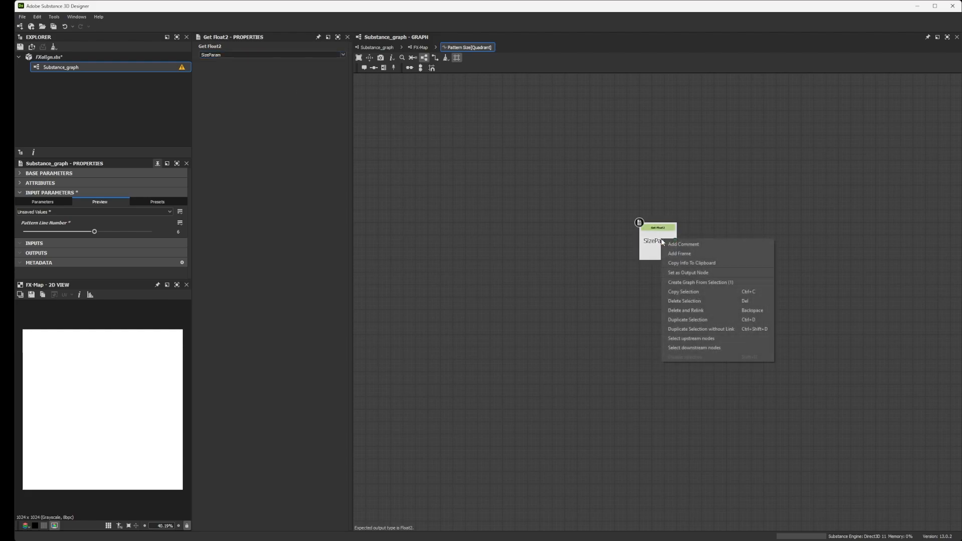
pyautogui.click(697, 272)
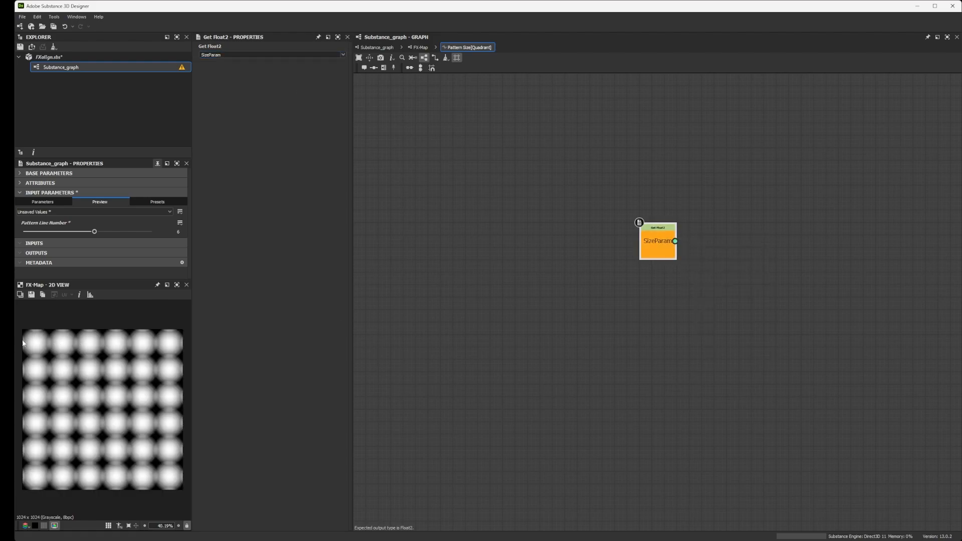
# Go back through the FX-Map and reopen the Quadrant's Color / Luminosity function
pyautogui.click(417, 47)
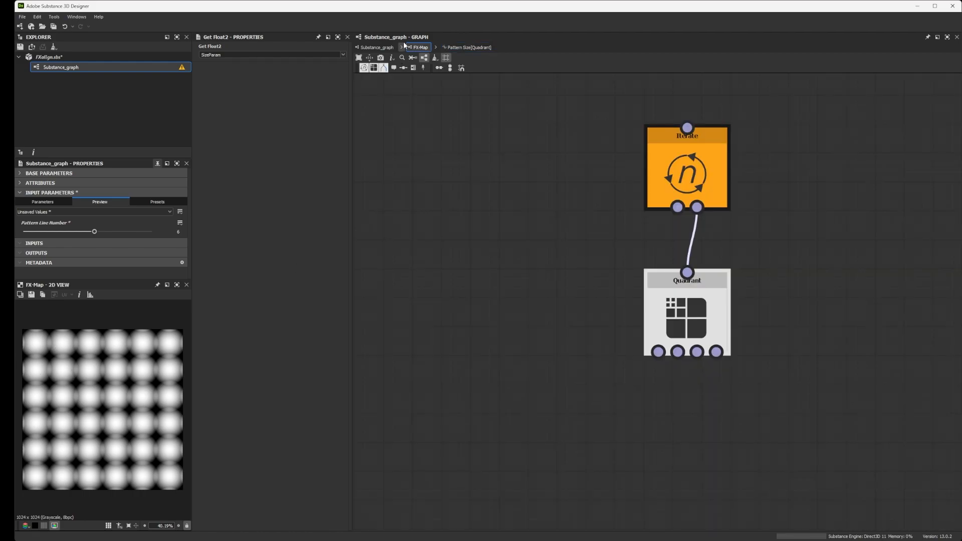
pyautogui.click(699, 315)
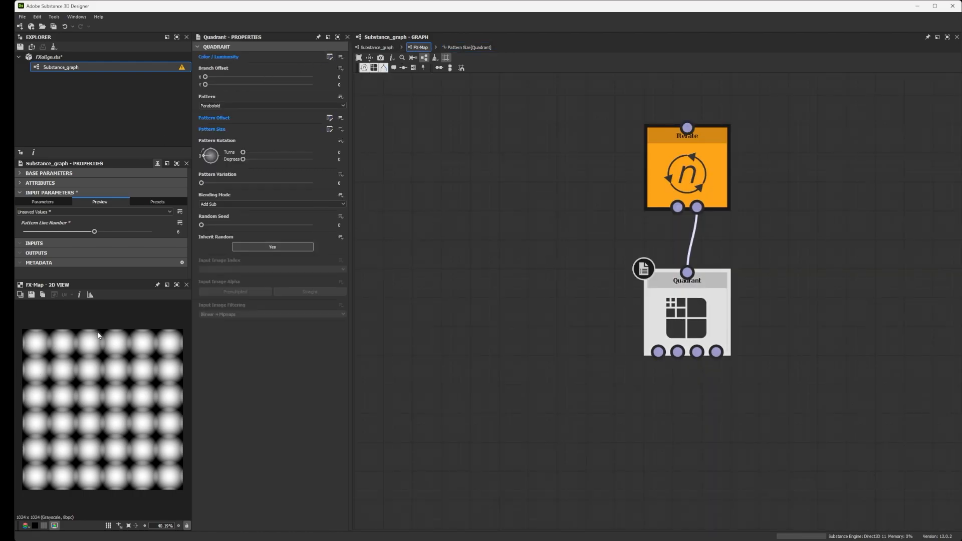
pyautogui.click(329, 56)
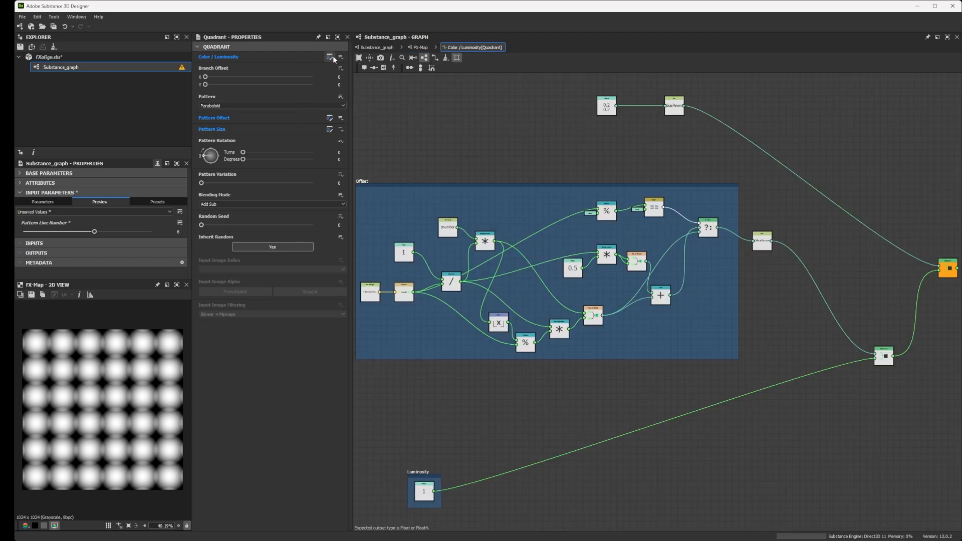
# Try a first value of 0.19 on the Float2 node feeding SizeParam and undo it
pyautogui.scroll(3, 500, 272)
pyautogui.click(511, 257)
pyautogui.scroll(2, 511, 256)
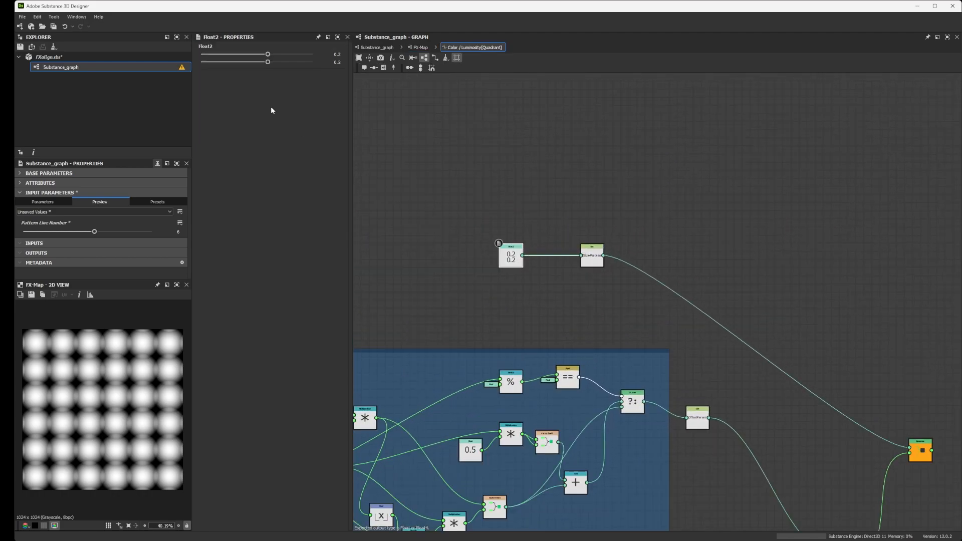
pyautogui.moveTo(267, 58); pyautogui.dragTo(268, 58)
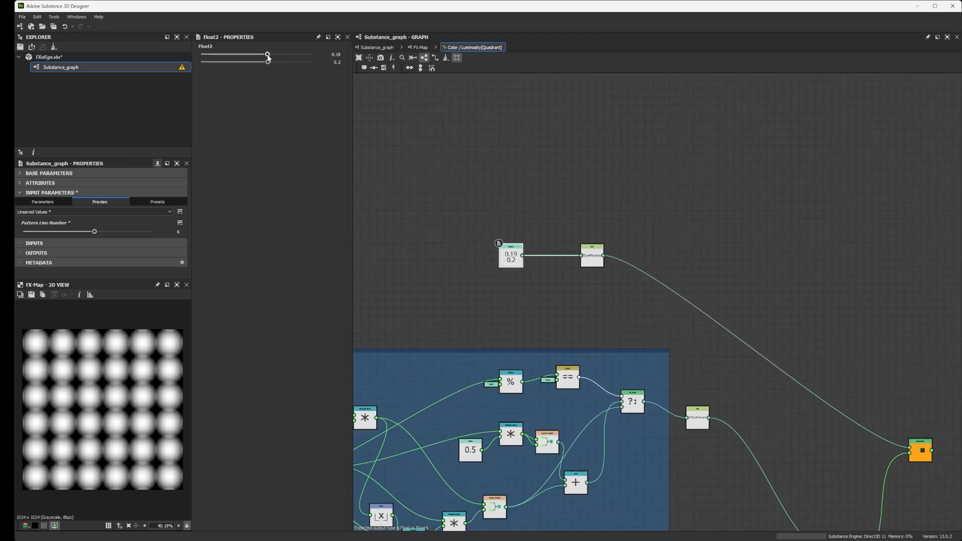
pyautogui.hotkey('ctrl', 'z')
# Add a Vector Float2 node, feed the Divide result into both inputs, and connect it to the SizeParam Set node in place of the Float2
pyautogui.scroll(3, 496, 248)
pyautogui.moveTo(496, 248); pyautogui.dragTo(699, 128, button='middle')
pyautogui.scroll(-2, 699, 128)
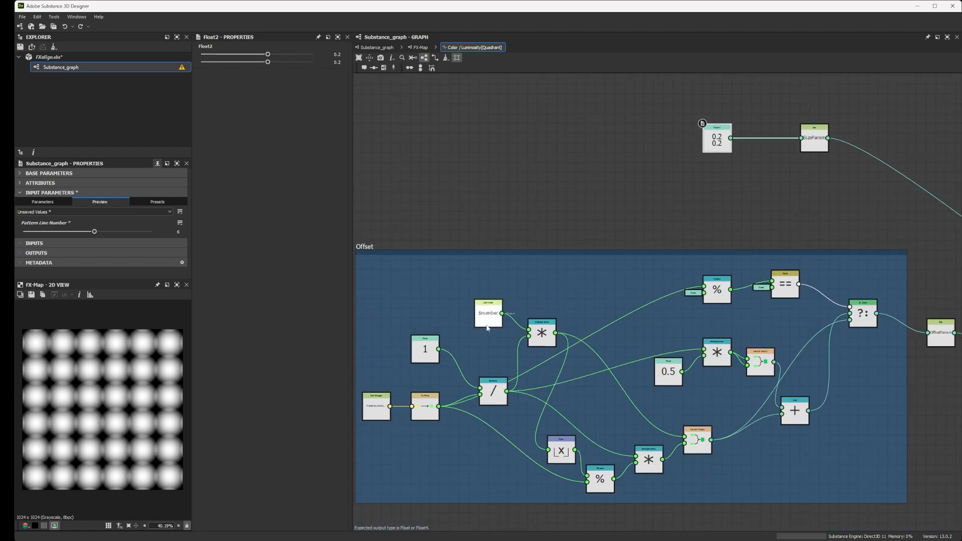
pyautogui.scroll(3, 399, 395)
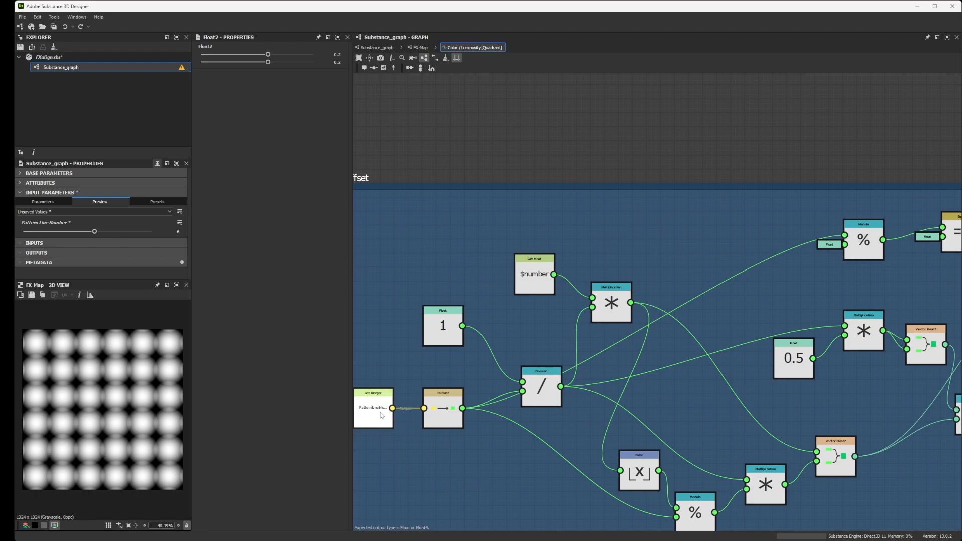
pyautogui.scroll(-3, 539, 428)
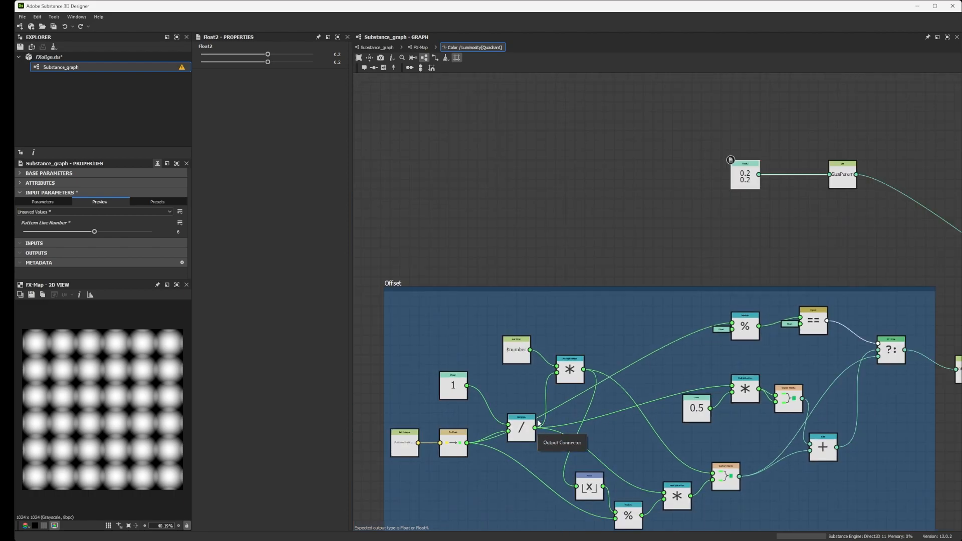
pyautogui.press('space')
pyautogui.write('vec')
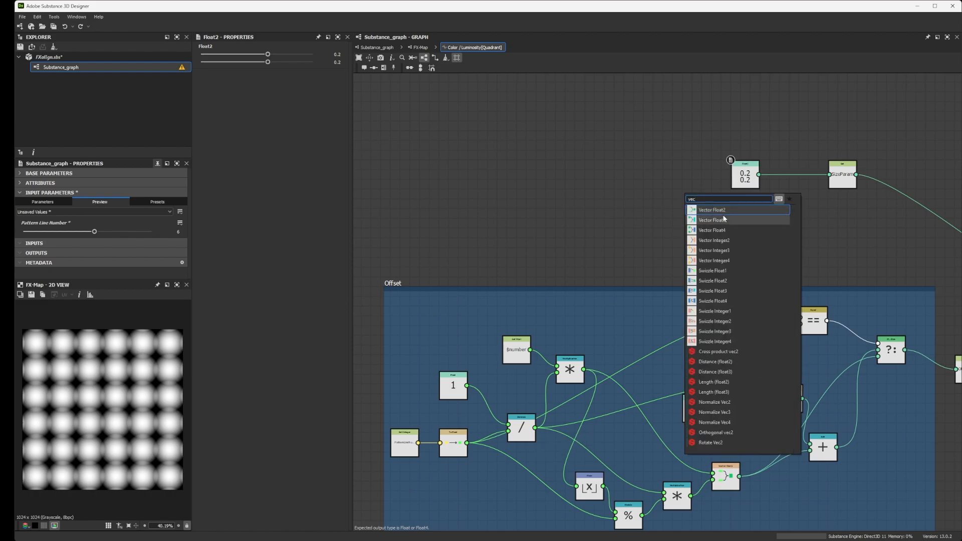
pyautogui.click(723, 210)
pyautogui.moveTo(535, 428); pyautogui.dragTo(829, 175)
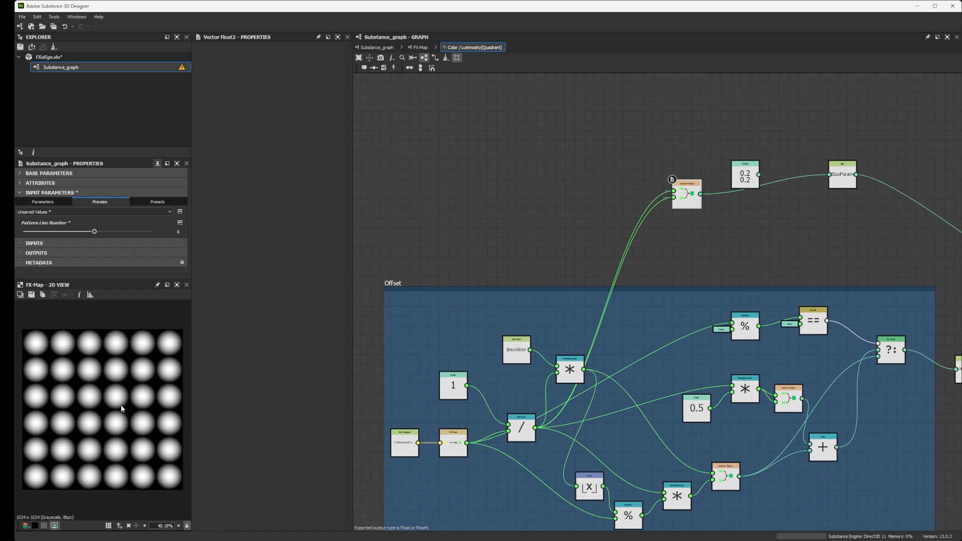
# Set Pattern Line Number to 4 to test how the pattern size adapts to the grid
pyautogui.moveTo(94, 232); pyautogui.dragTo(72, 244)
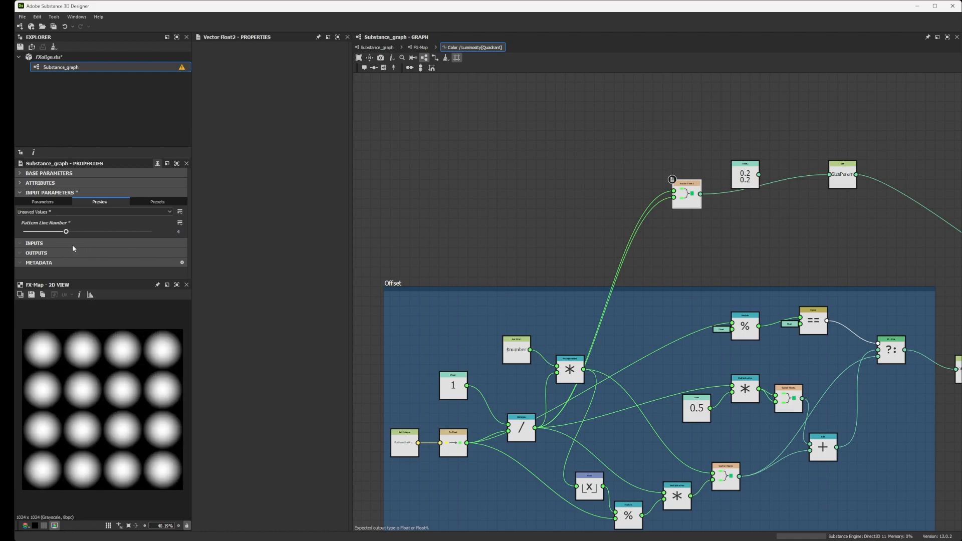